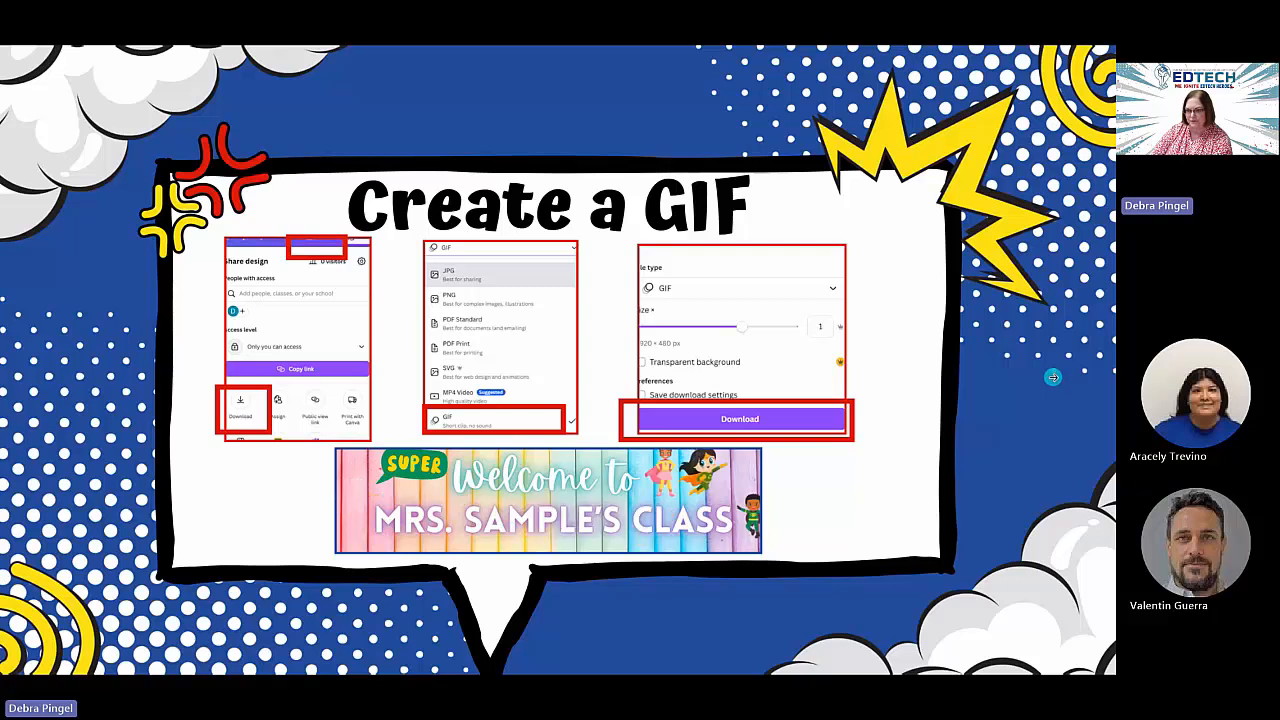
Advance past the GIF and Classroom banner slides to 'Thank You!', then exit the slideshow.
left_click(1051, 377)
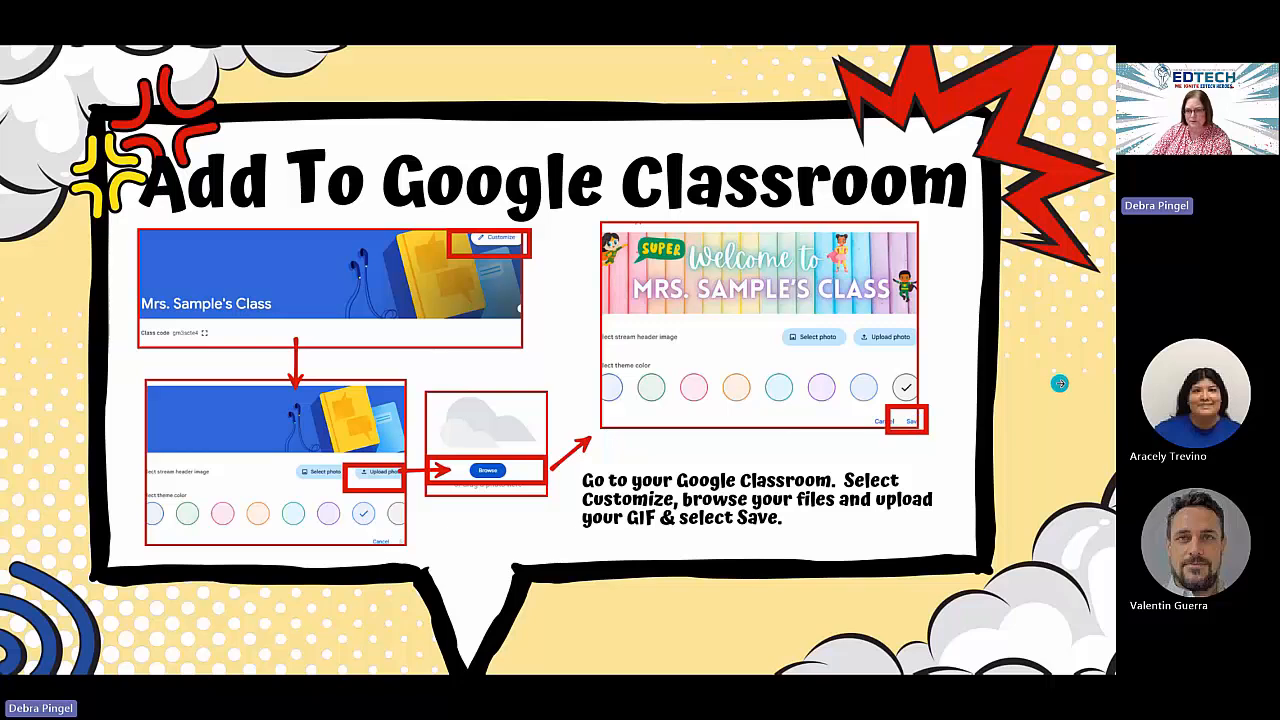
key("Right")
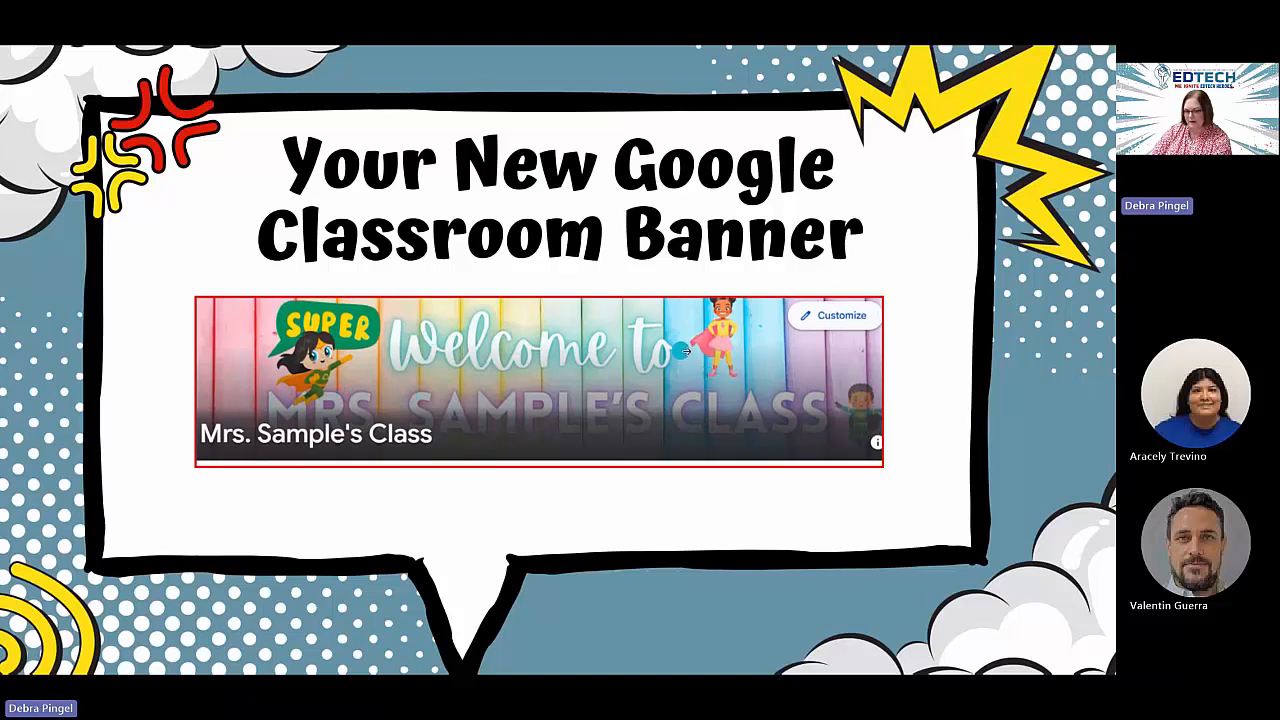
left_click(1040, 367)
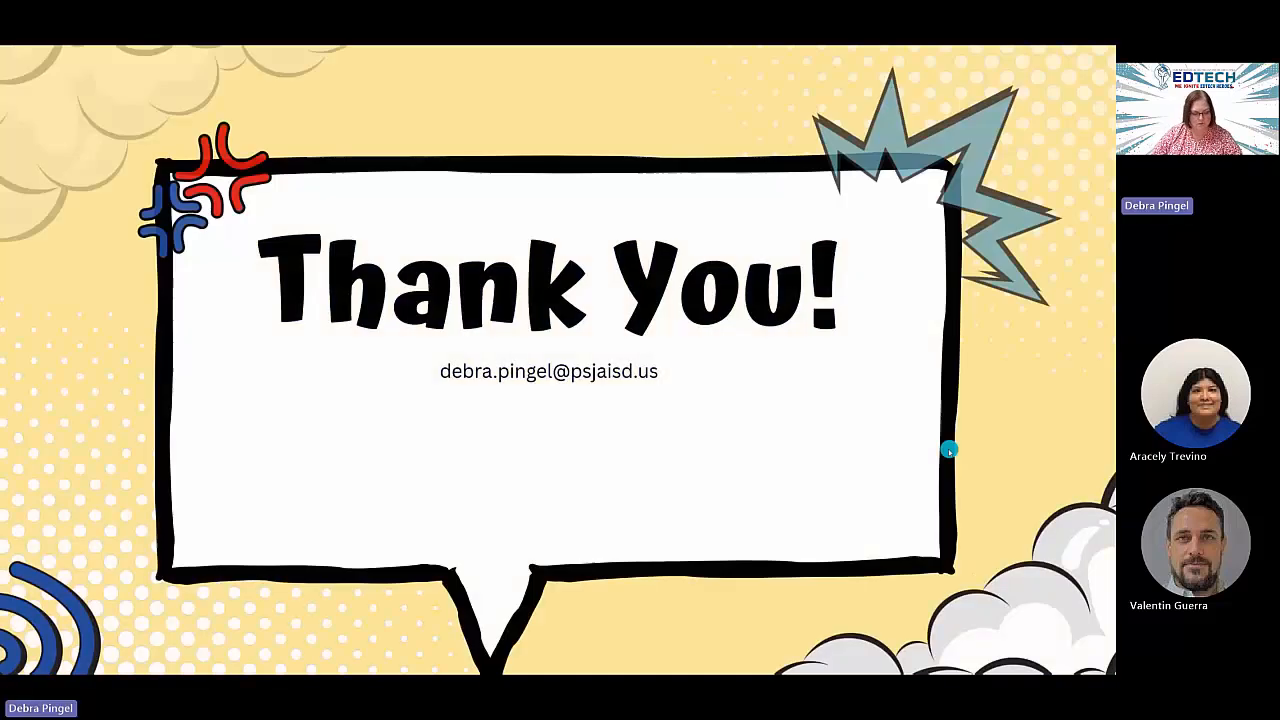
key("Escape")
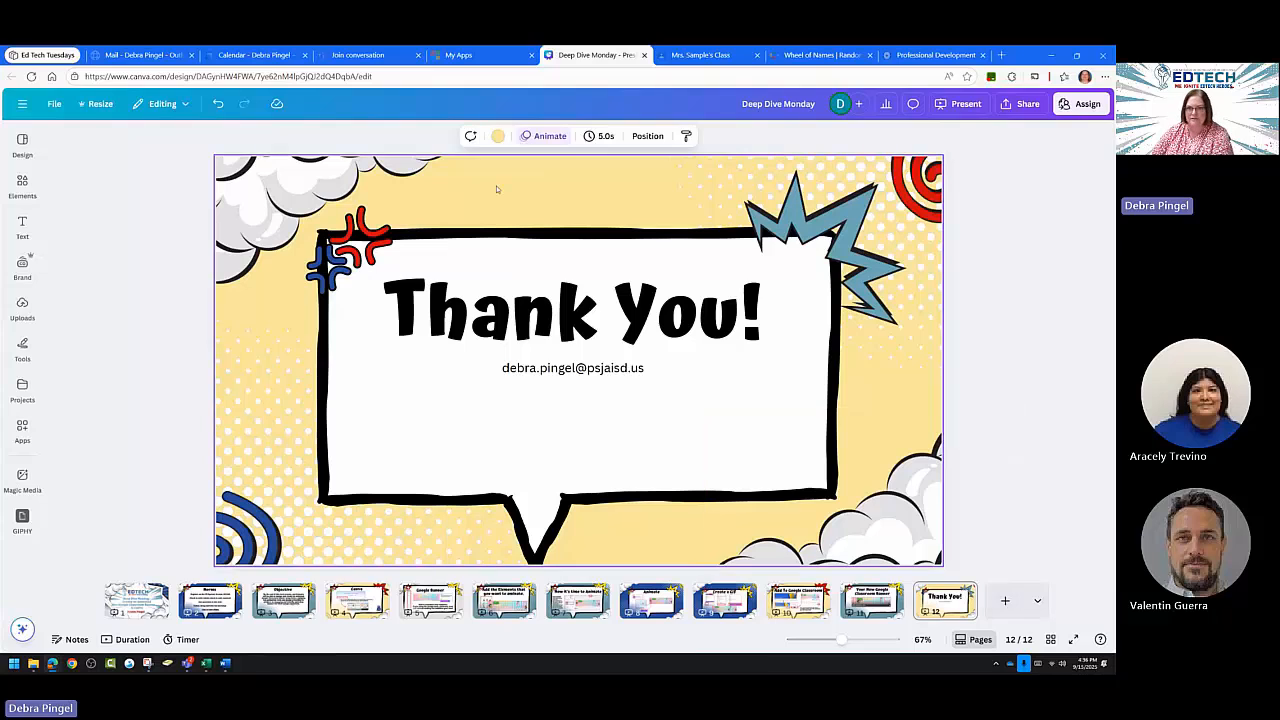
Check the rainbow welcome banner header on the Google Classroom class stream, then return to Canva.
left_click(690, 57)
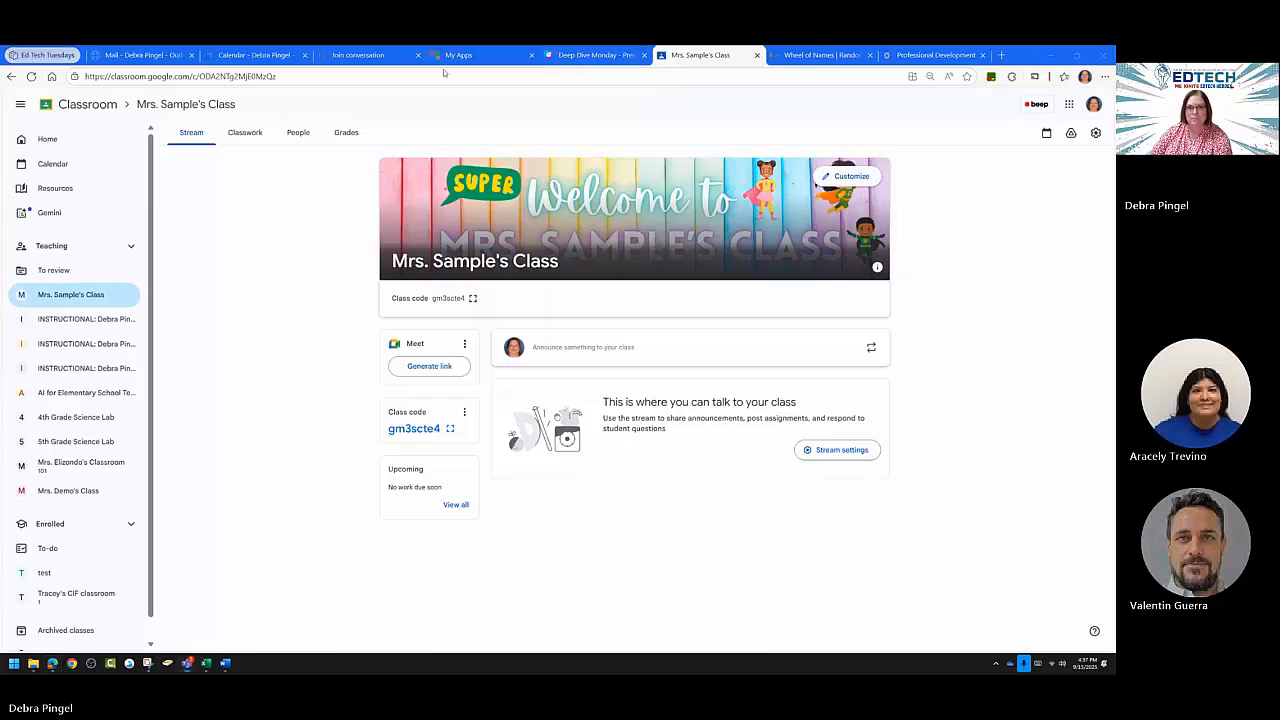
left_click(584, 57)
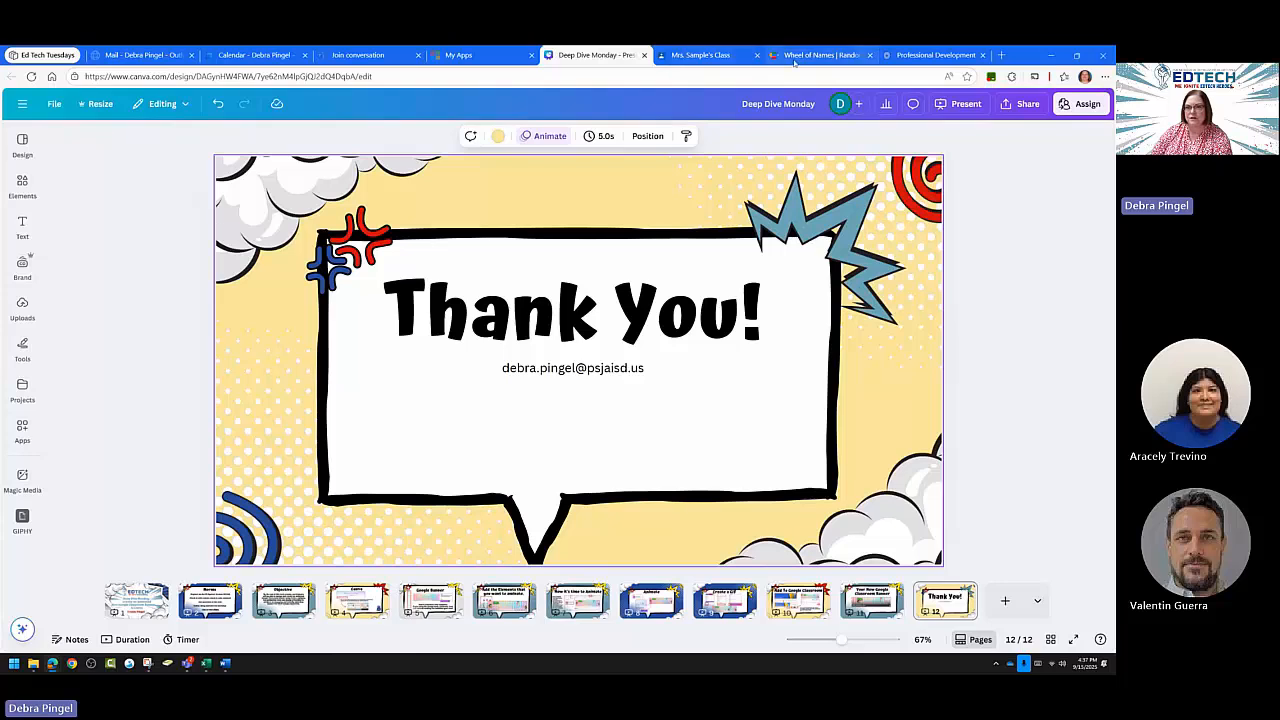
Launch Canva from My Apps and search templates for 'Google Classroom Banner'.
left_click(458, 55)
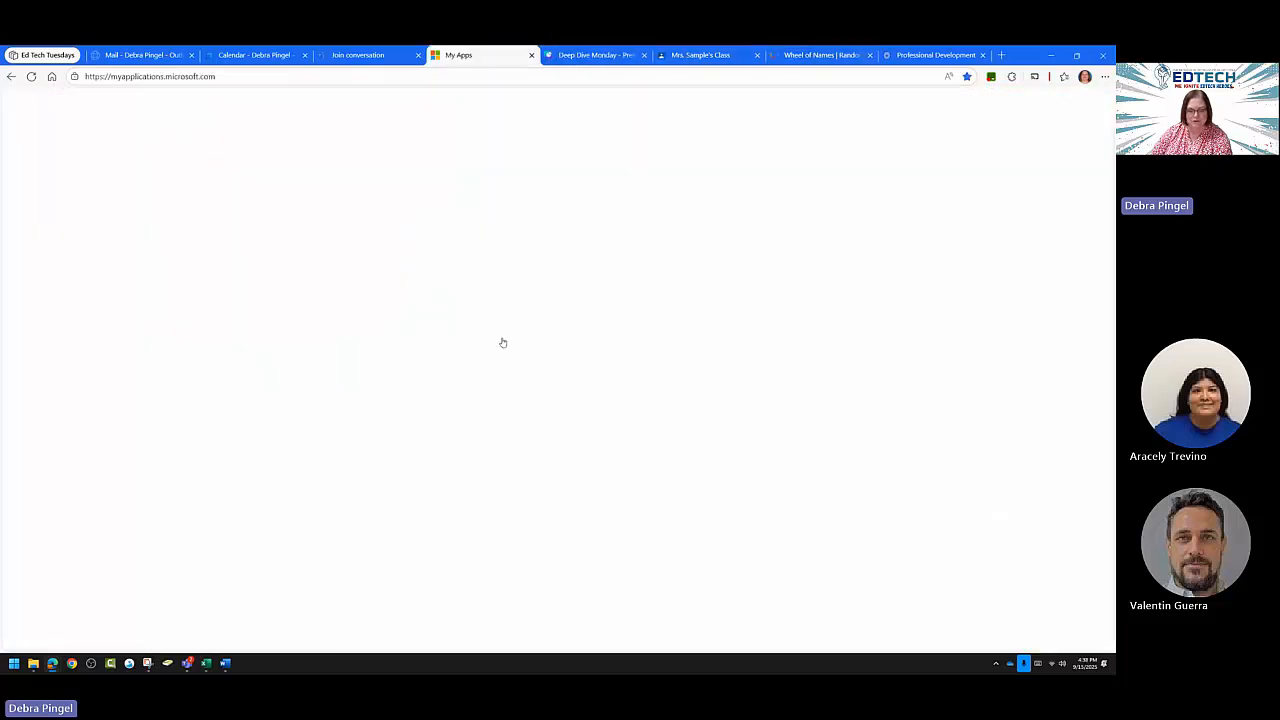
left_click(825, 518)
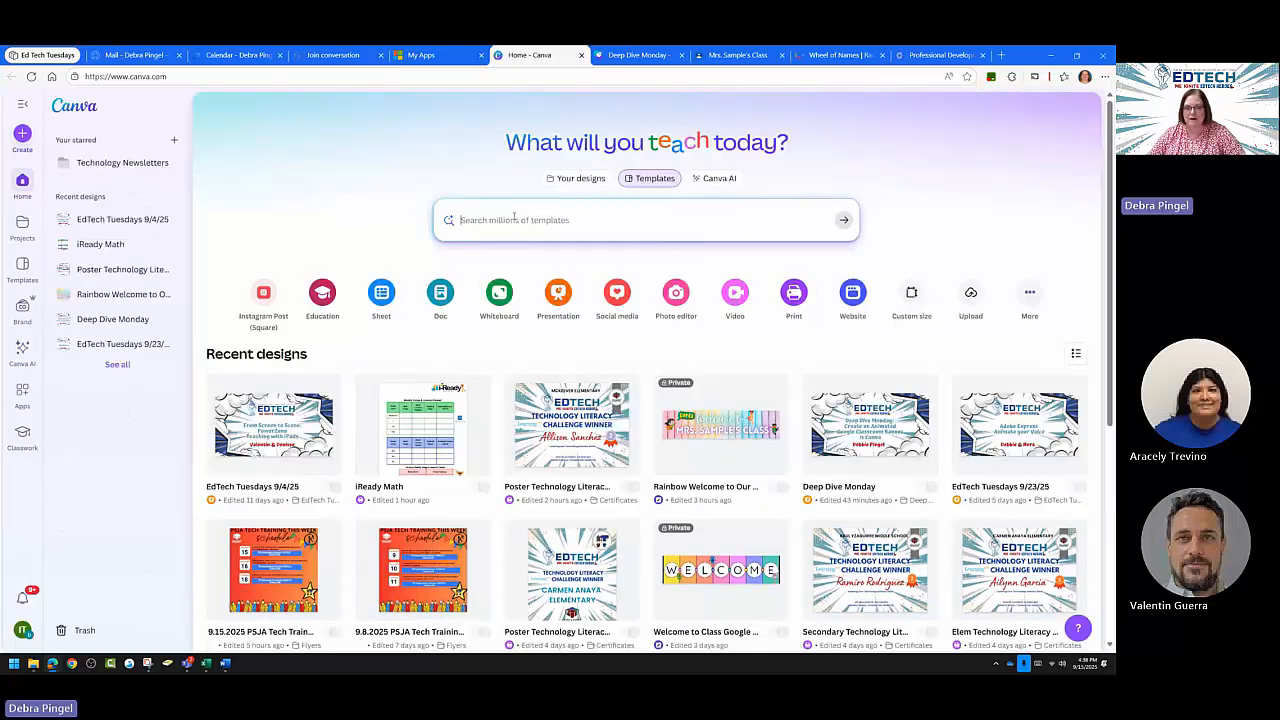
left_click(510, 219)
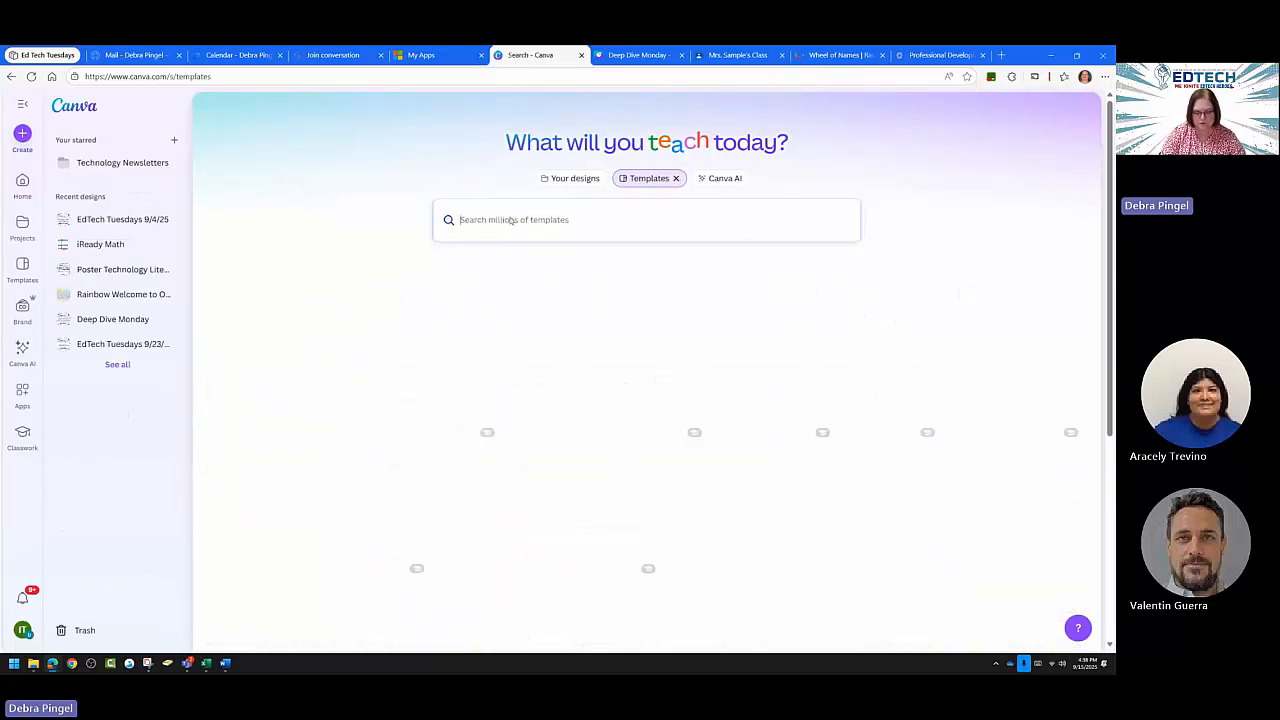
type("Goog")
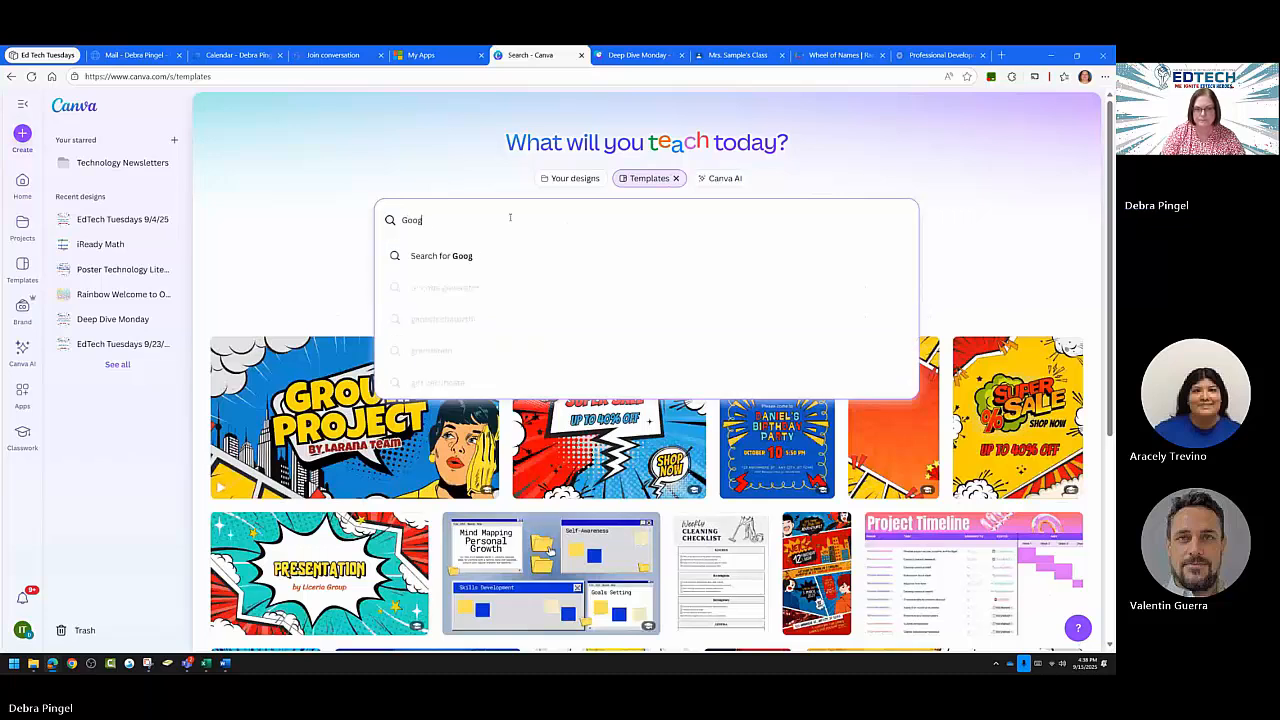
type("le Classroom Banner")
key("Return")
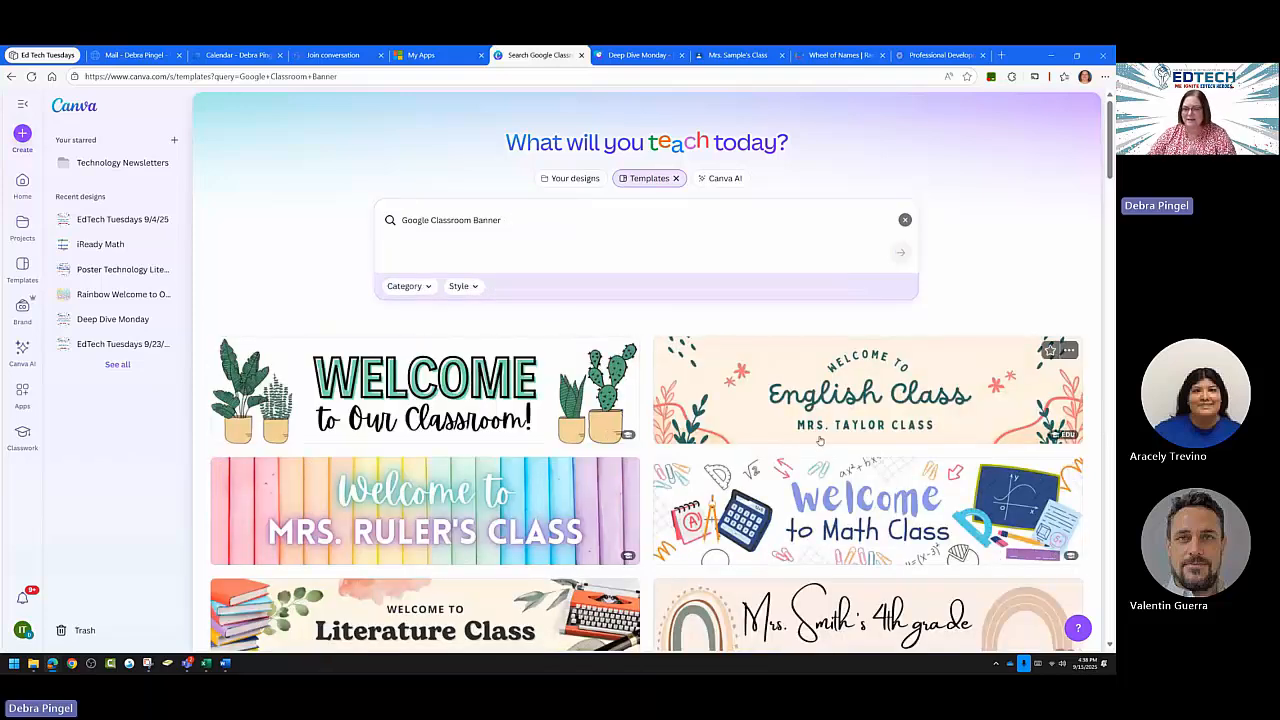
scroll(820, 440, "down", 5)
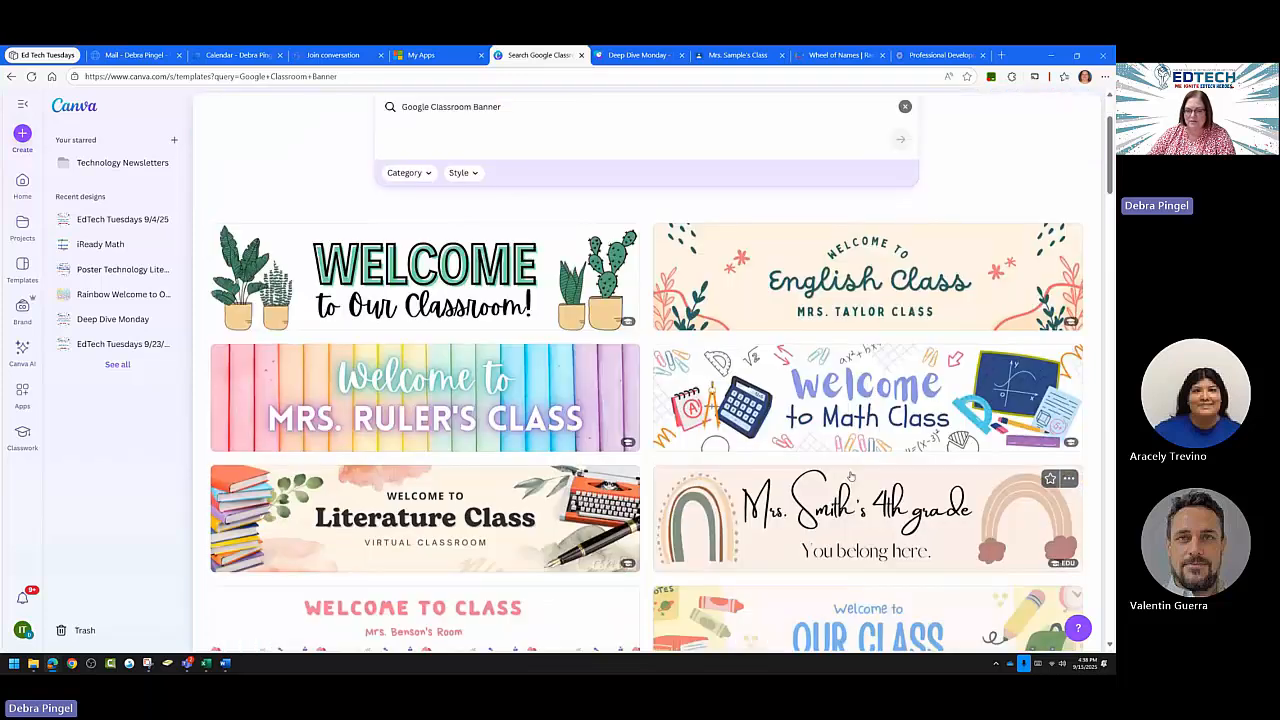
scroll(850, 484, "down", 5)
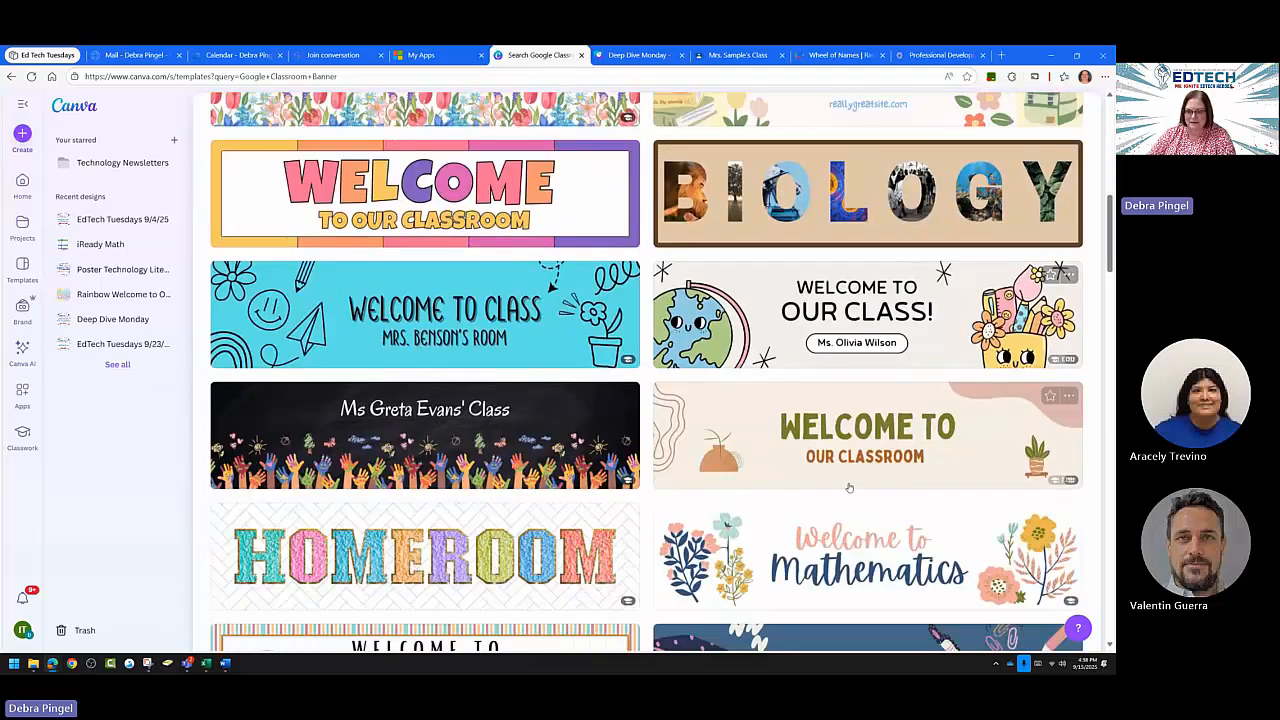
scroll(848, 490, "down", 7)
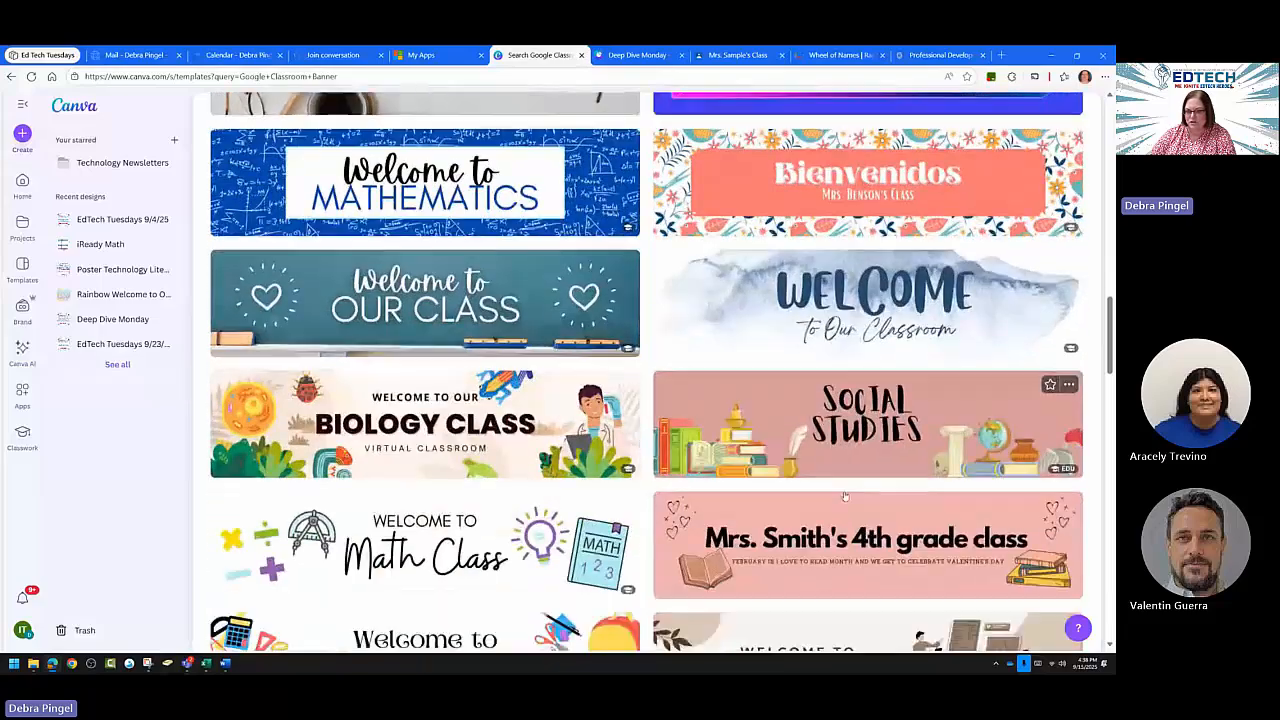
scroll(843, 497, "down", 5)
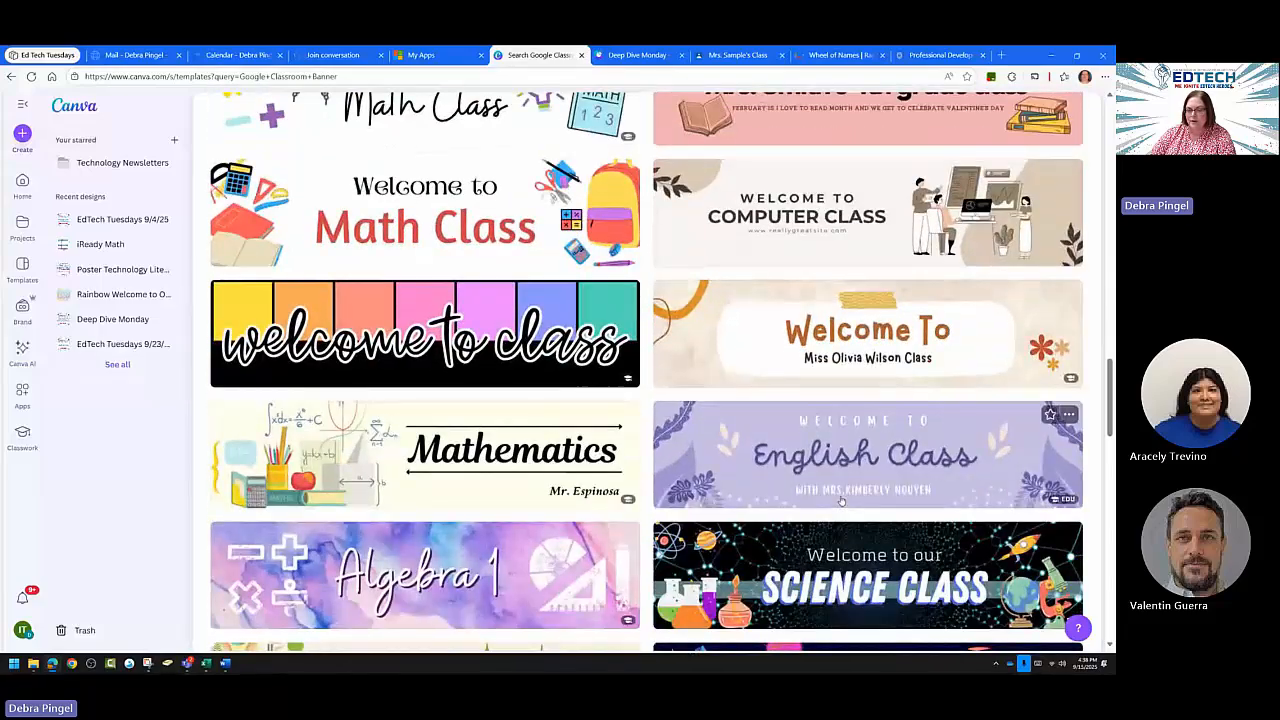
scroll(838, 503, "down", 4)
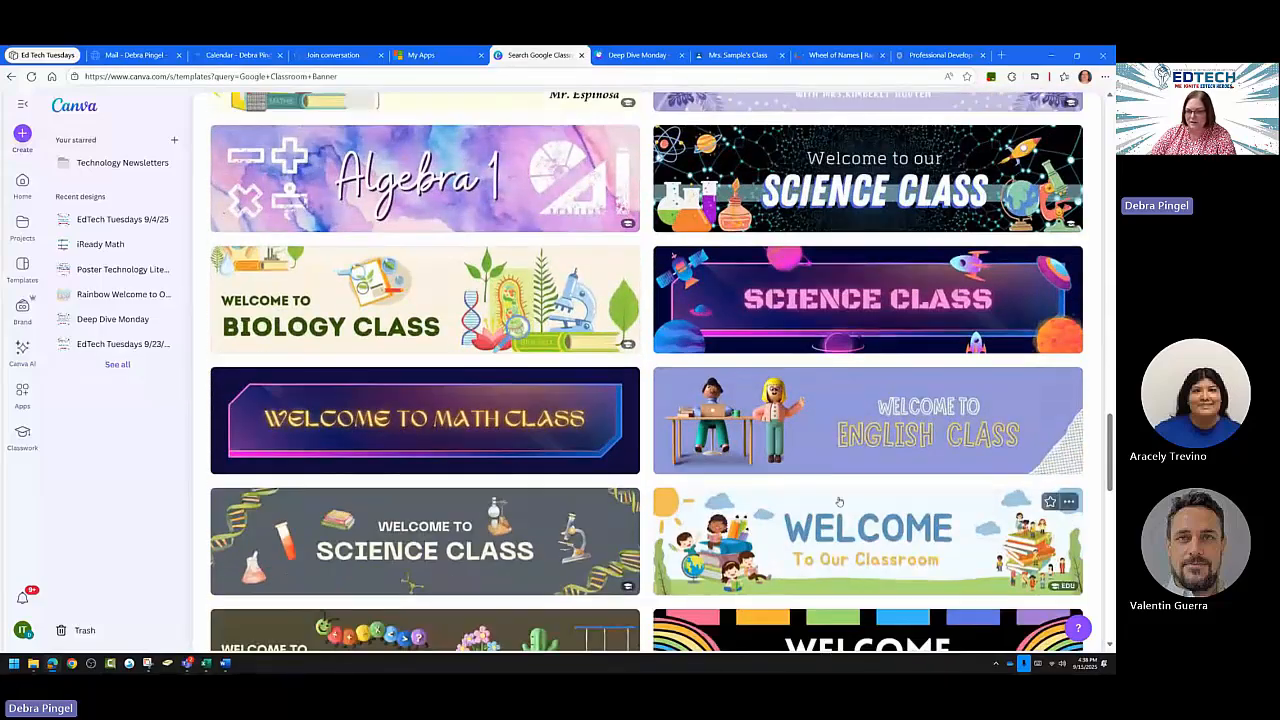
scroll(838, 505, "down", 5)
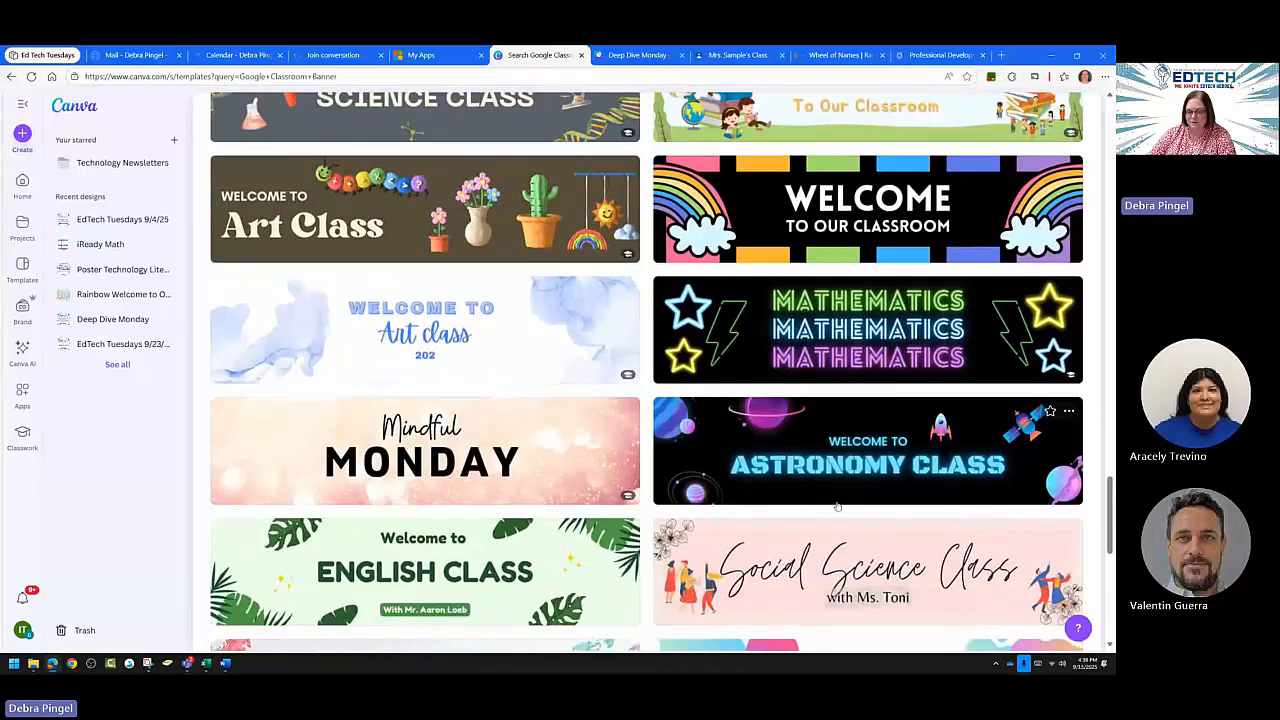
scroll(833, 511, "down", 4)
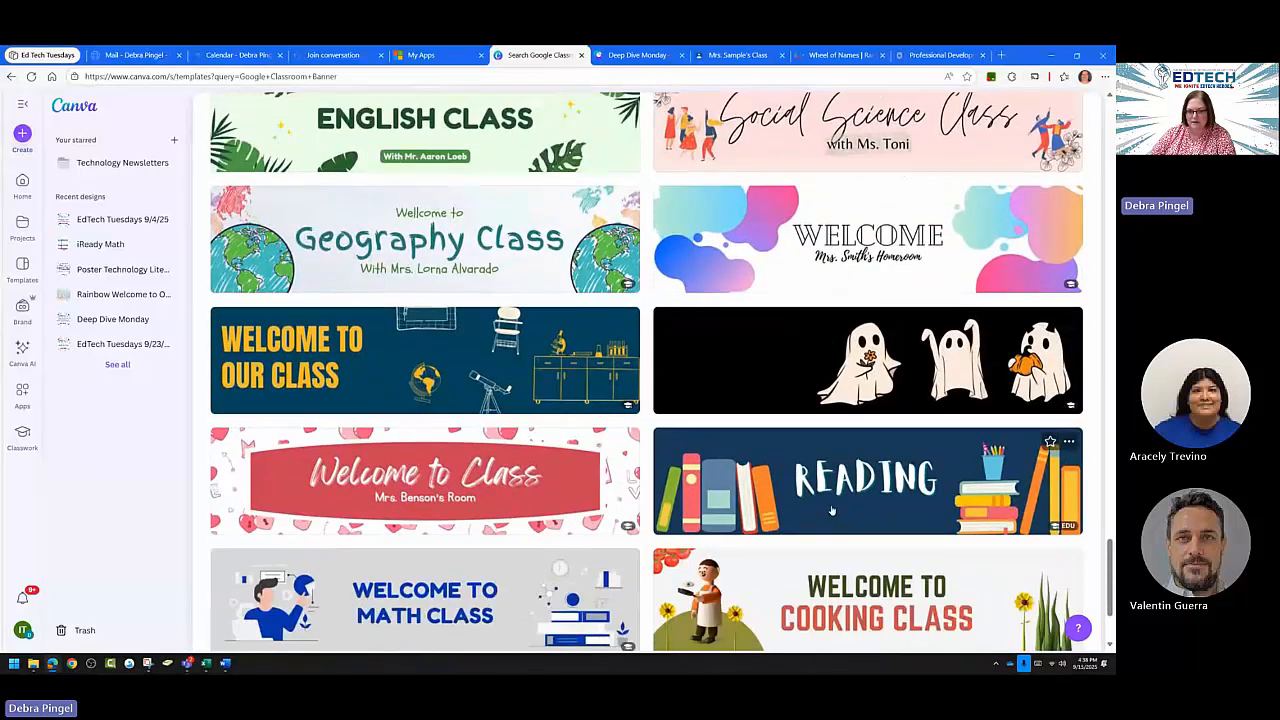
scroll(830, 510, "down", 2)
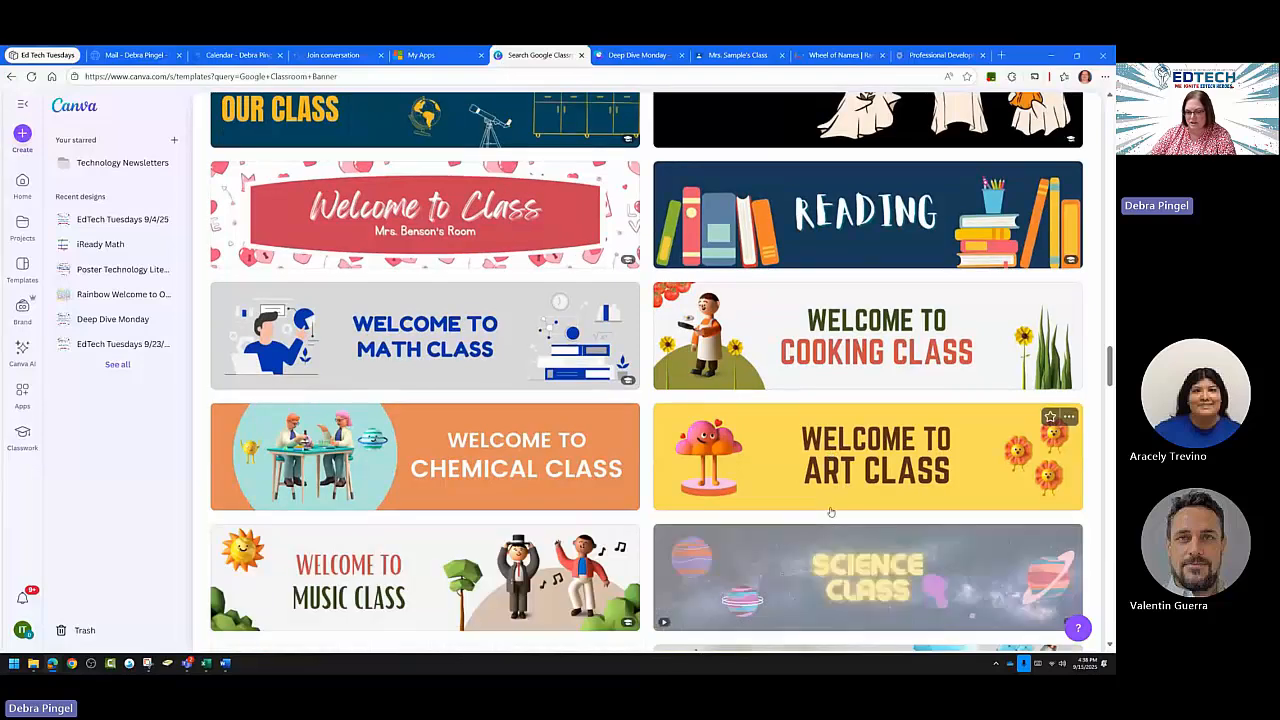
scroll(814, 519, "down", 2)
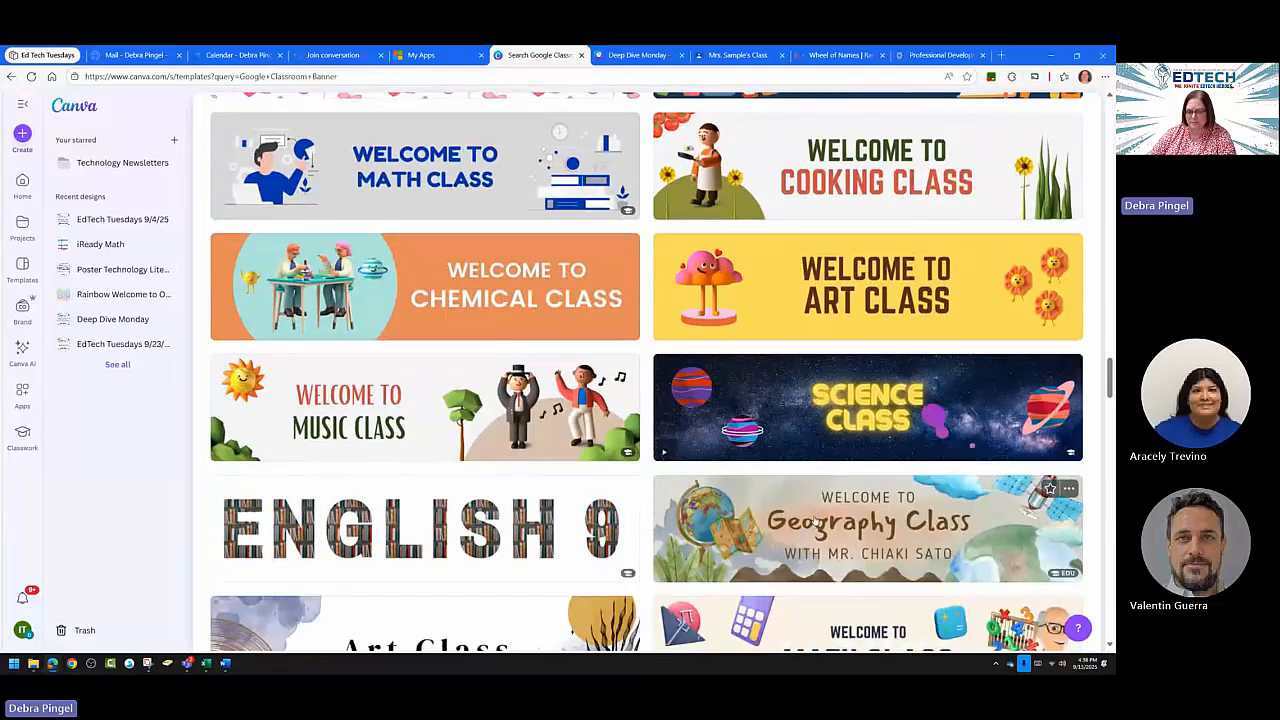
scroll(815, 522, "down", 1)
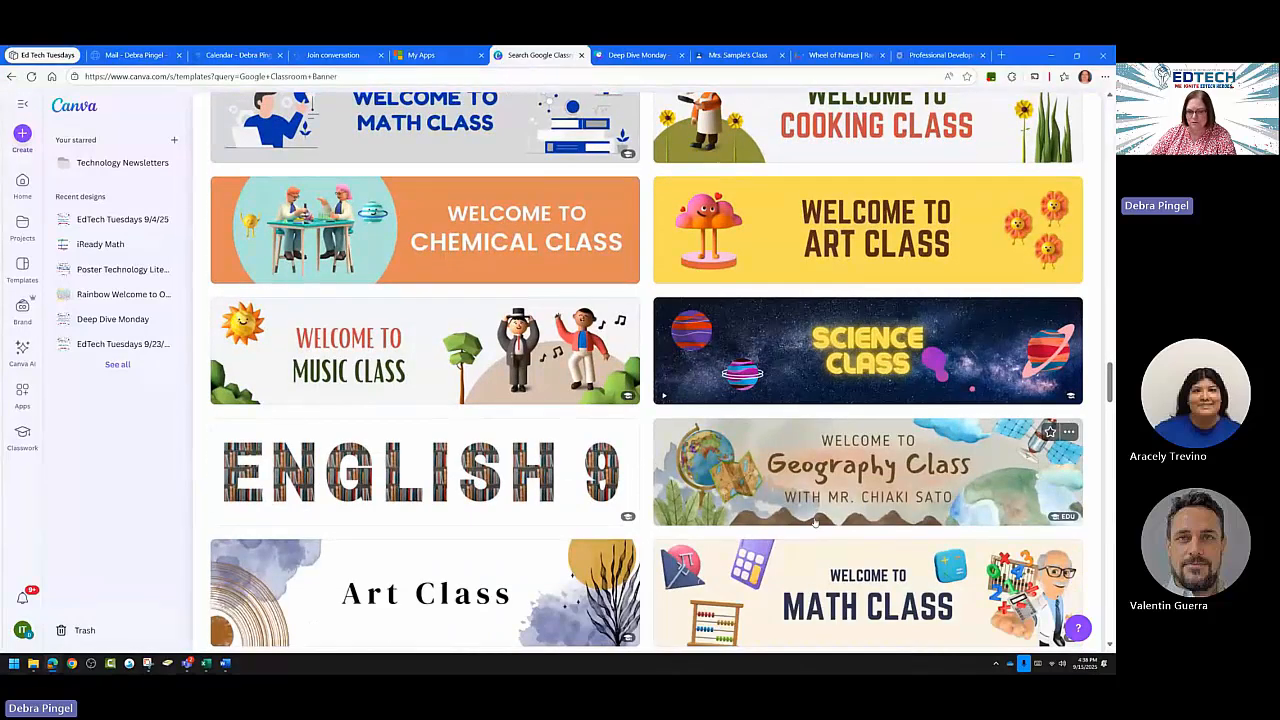
scroll(815, 522, "down", 4)
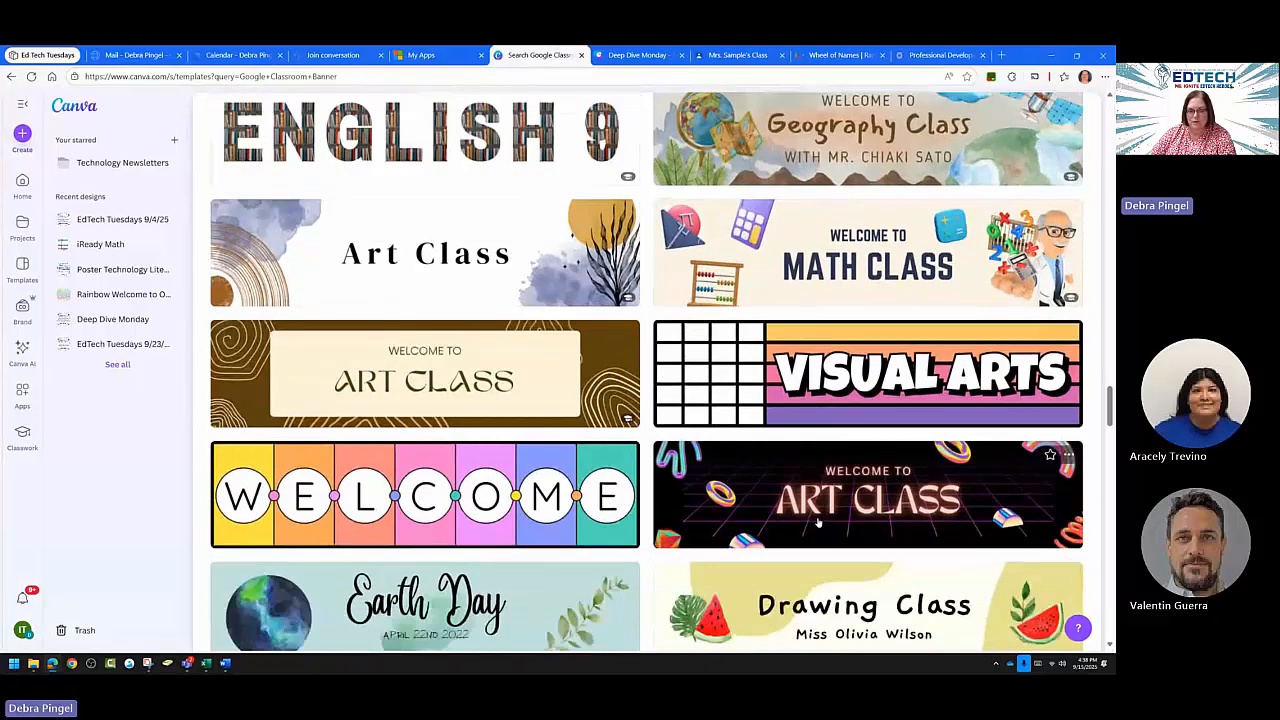
scroll(818, 521, "down", 2)
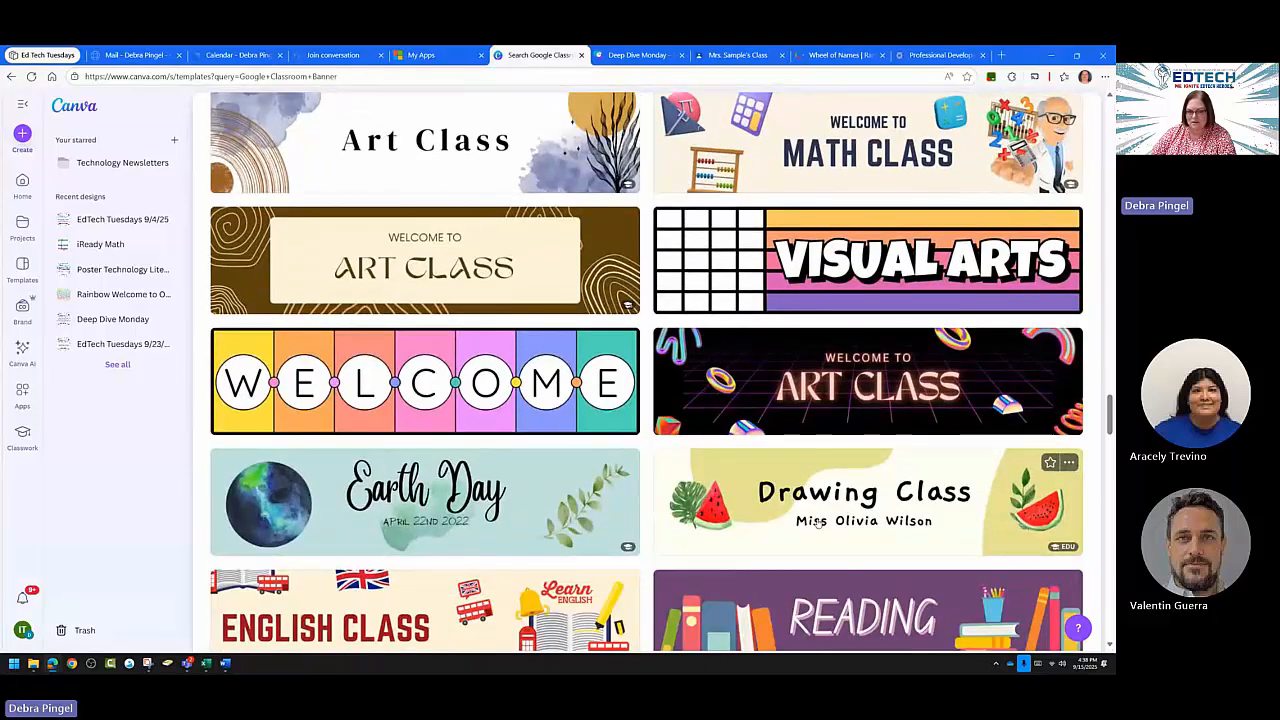
scroll(818, 522, "down", 5)
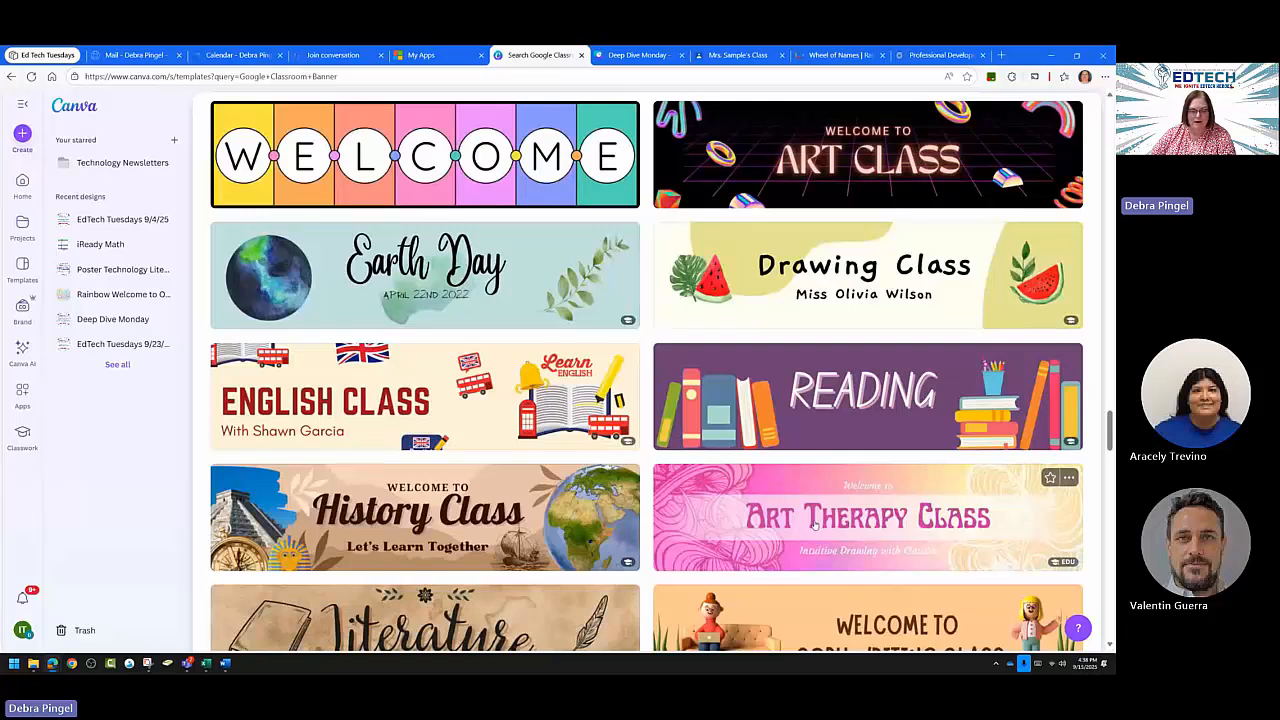
scroll(815, 523, "down", 12)
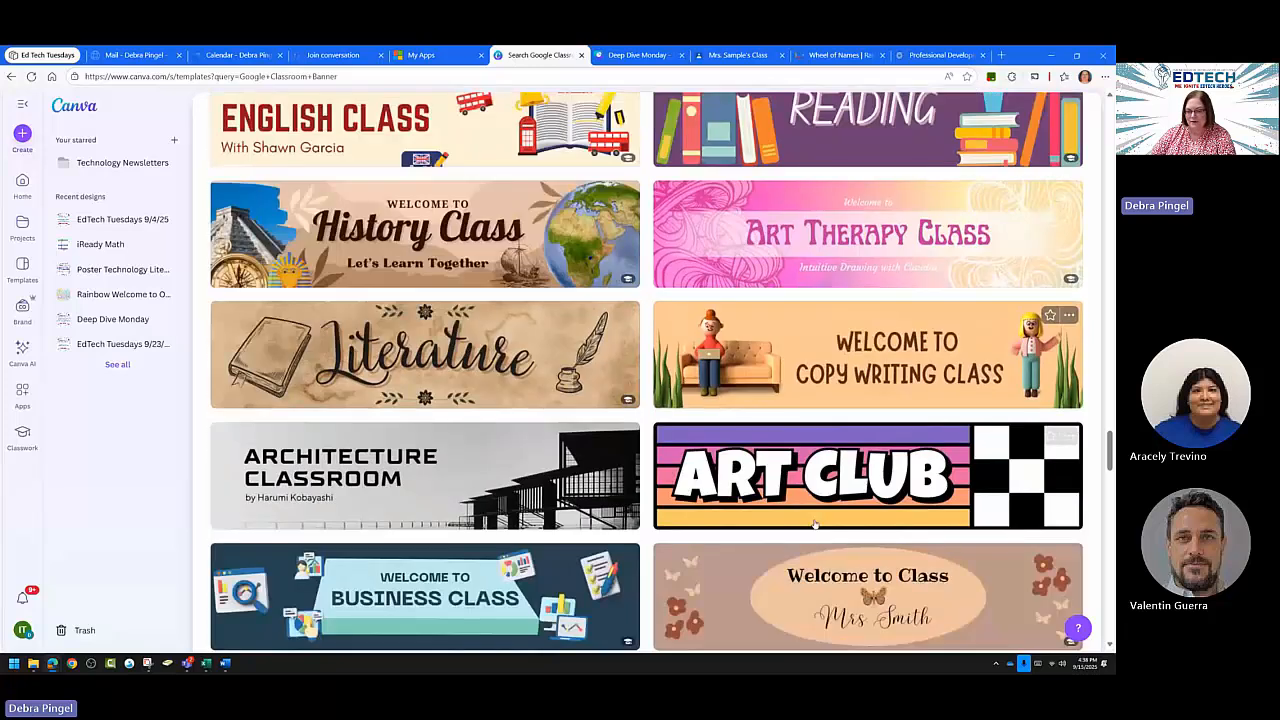
scroll(813, 523, "down", 6)
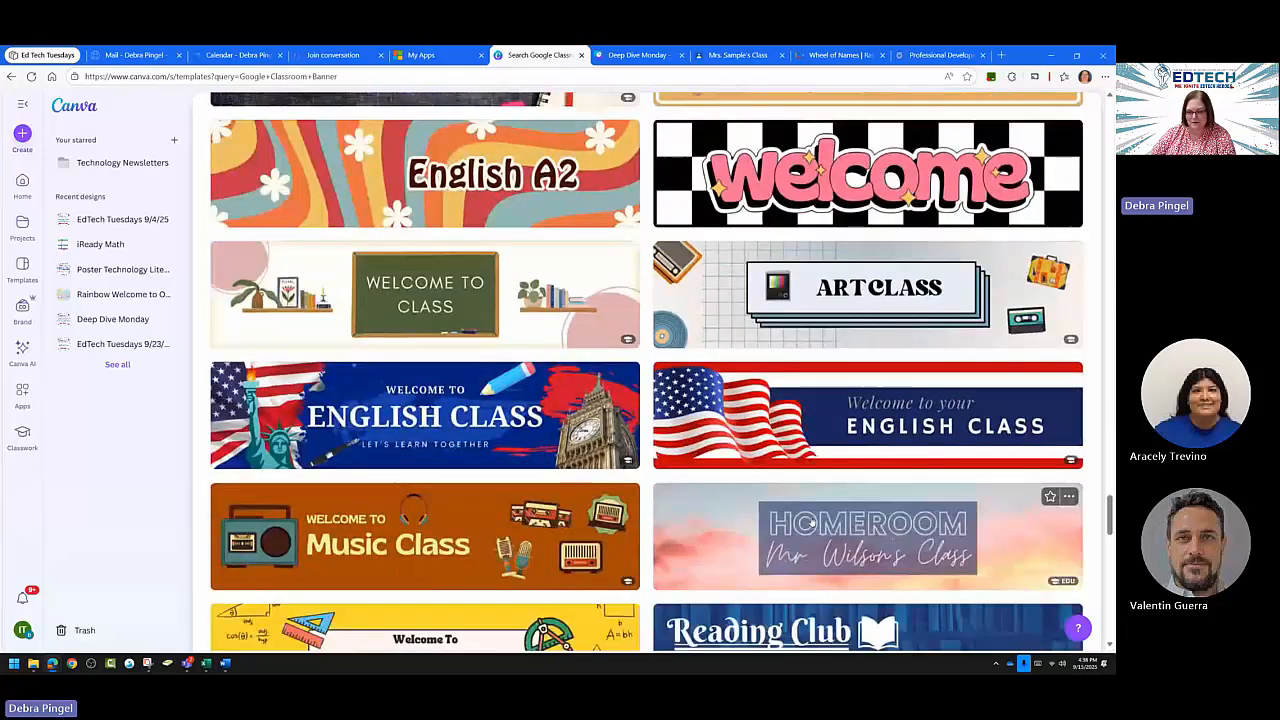
scroll(811, 521, "down", 8)
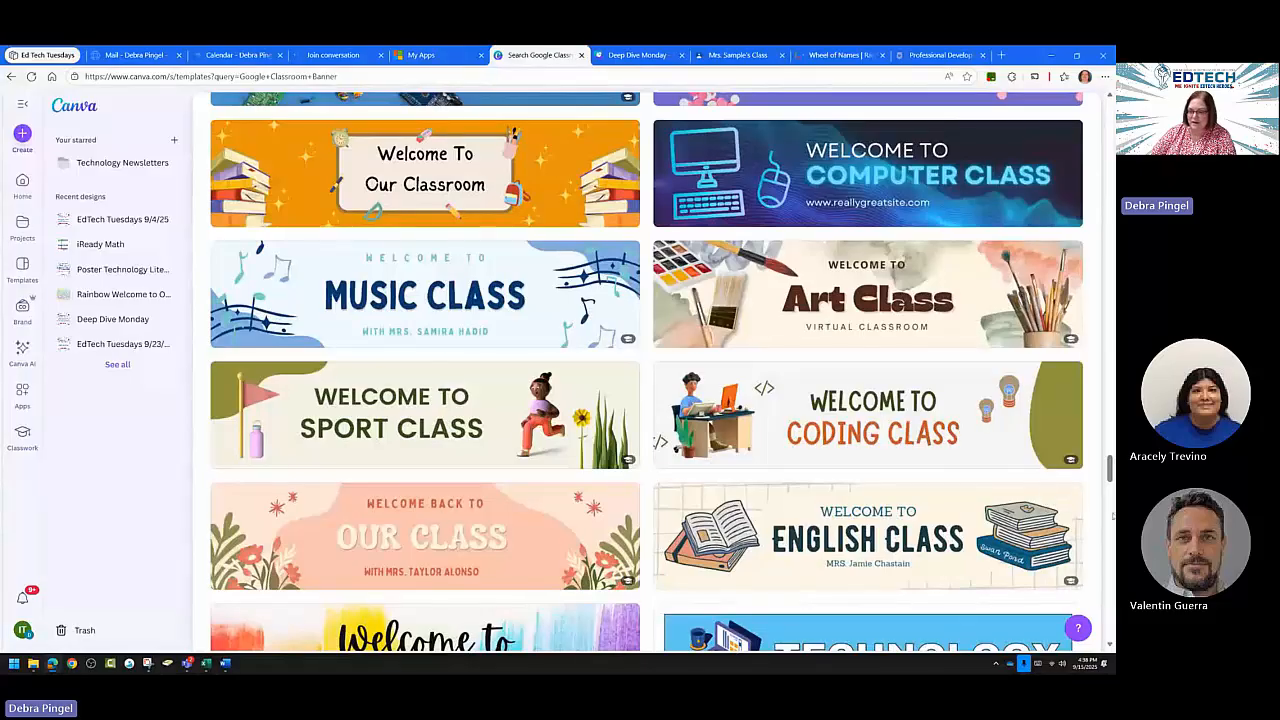
left_click_drag(1108, 470, 1062, 340)
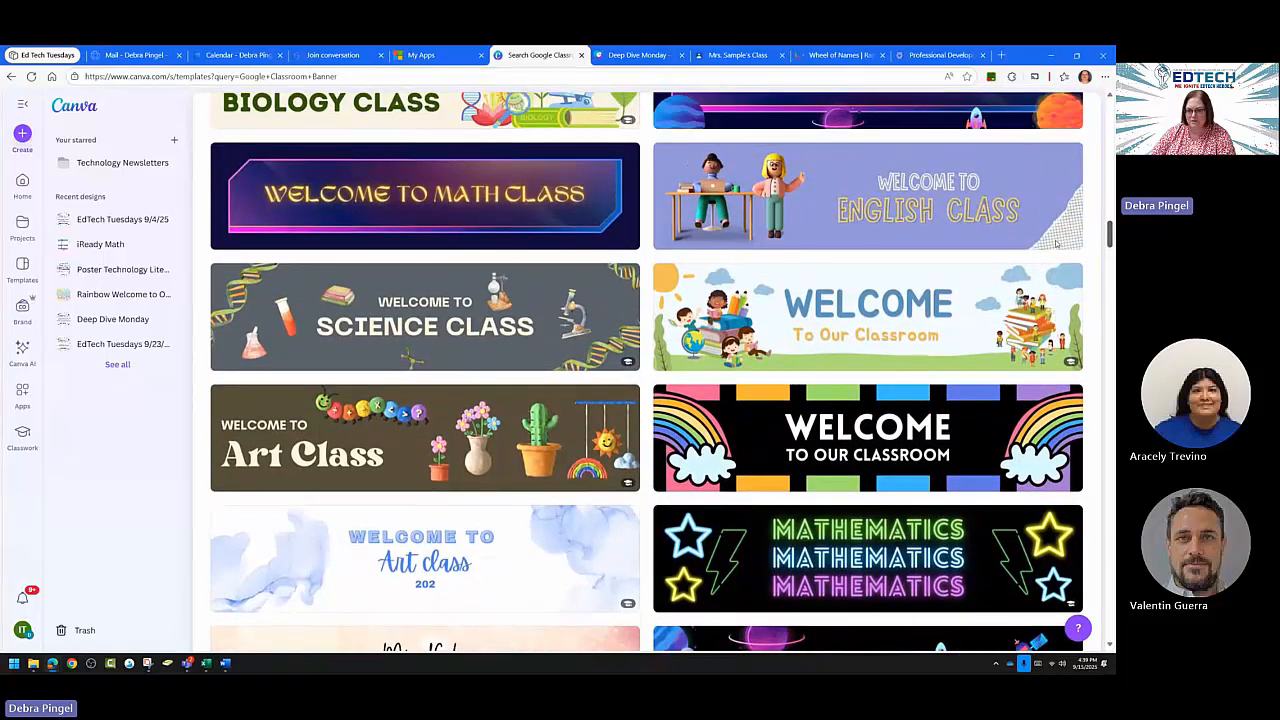
scroll(1056, 241, "up", 3)
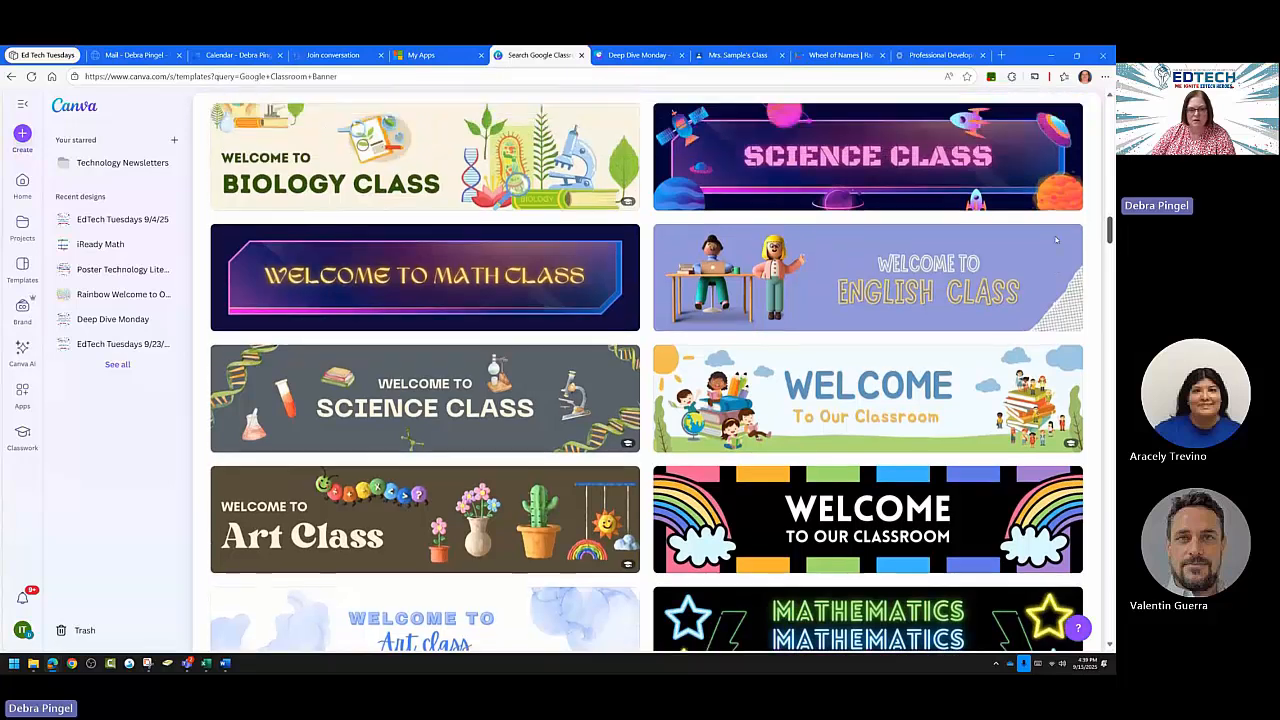
scroll(1056, 233, "up", 6)
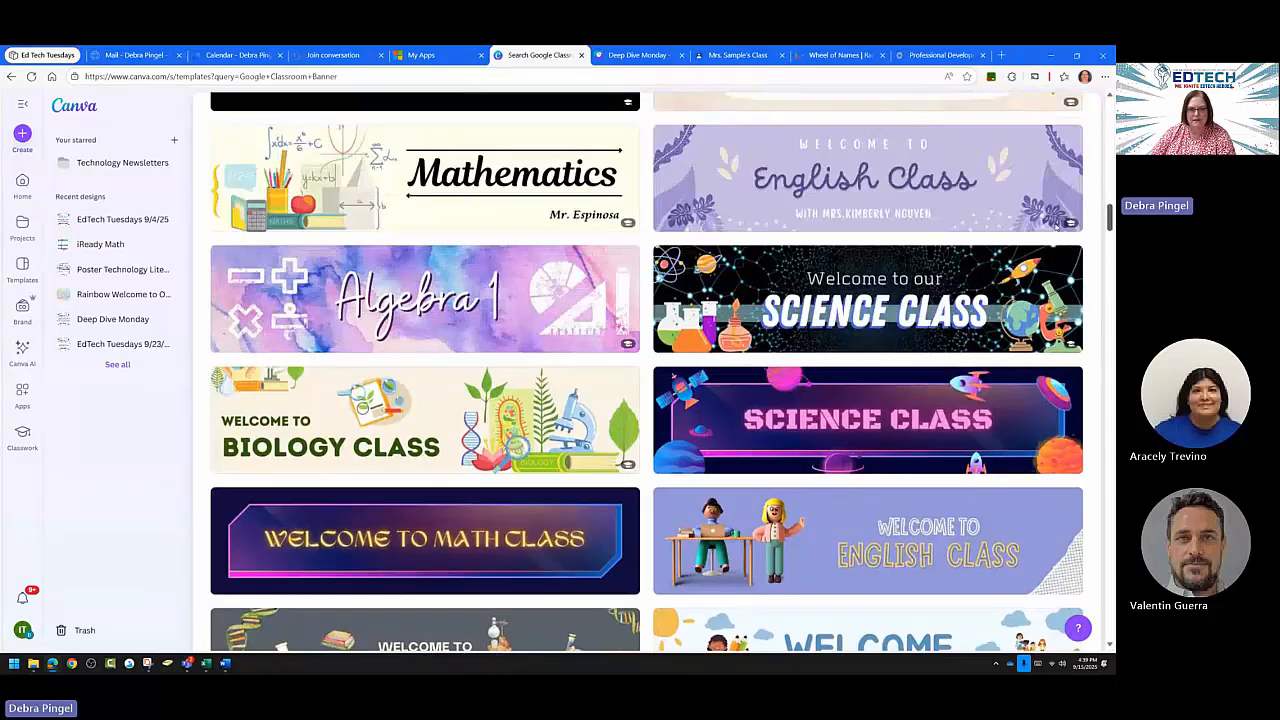
scroll(1055, 213, "up", 3)
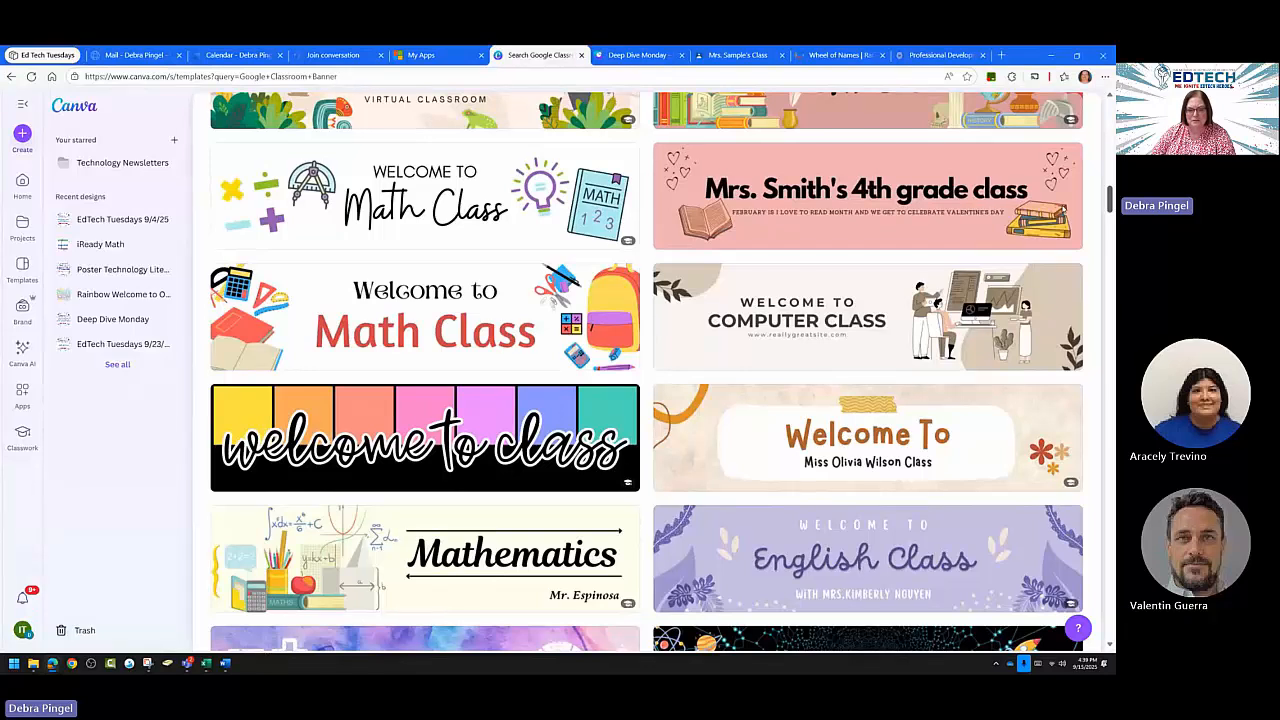
scroll(1062, 200, "up", 3)
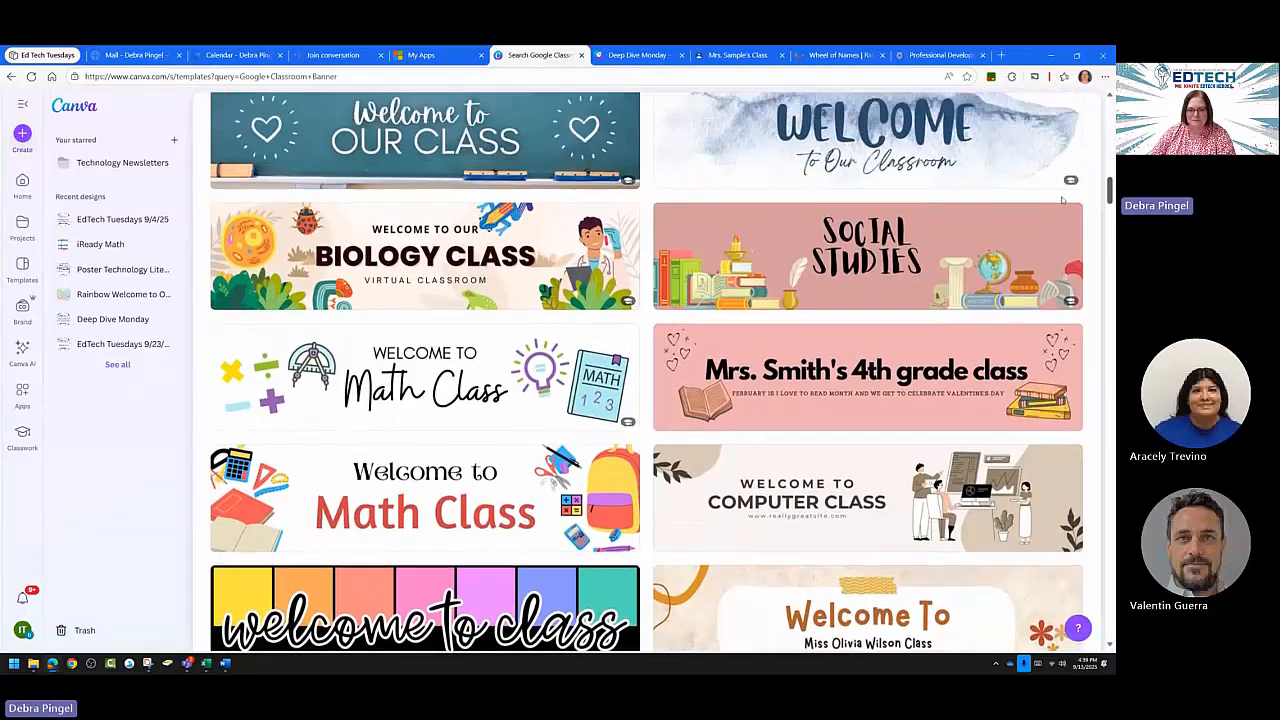
scroll(1062, 200, "up", 2)
scroll(1058, 210, "down", 10)
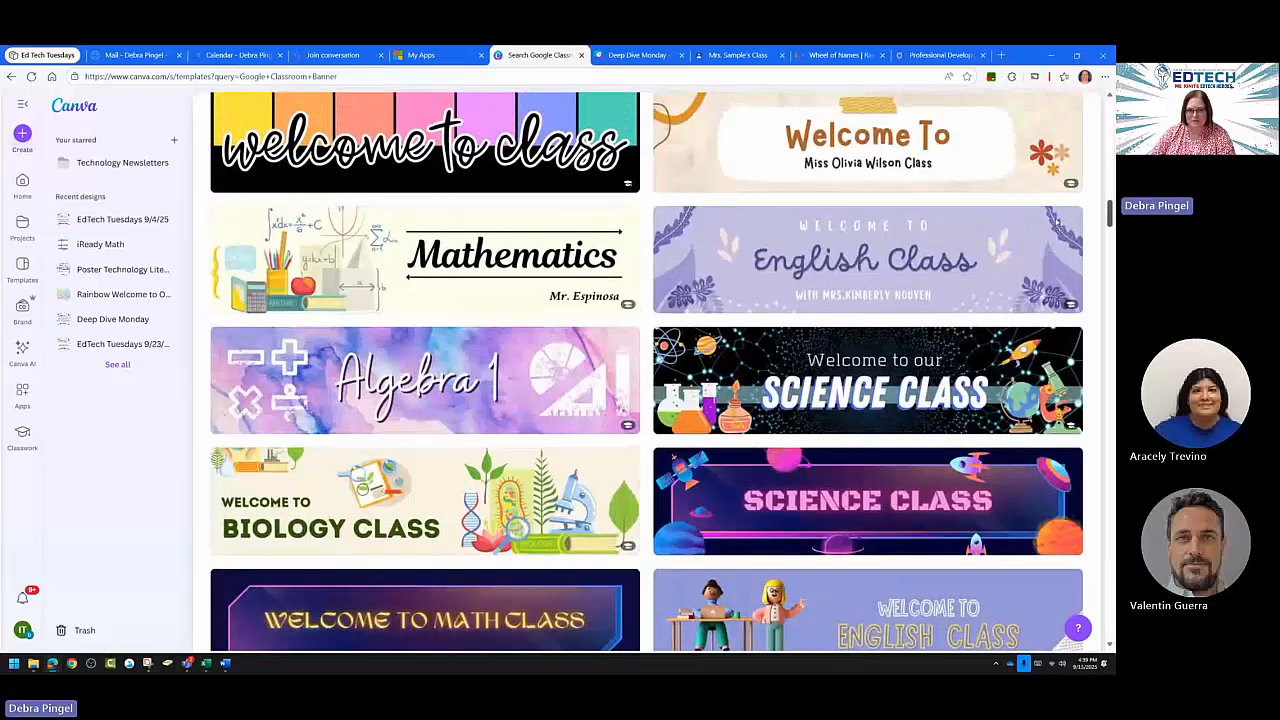
scroll(1057, 216, "up", 3)
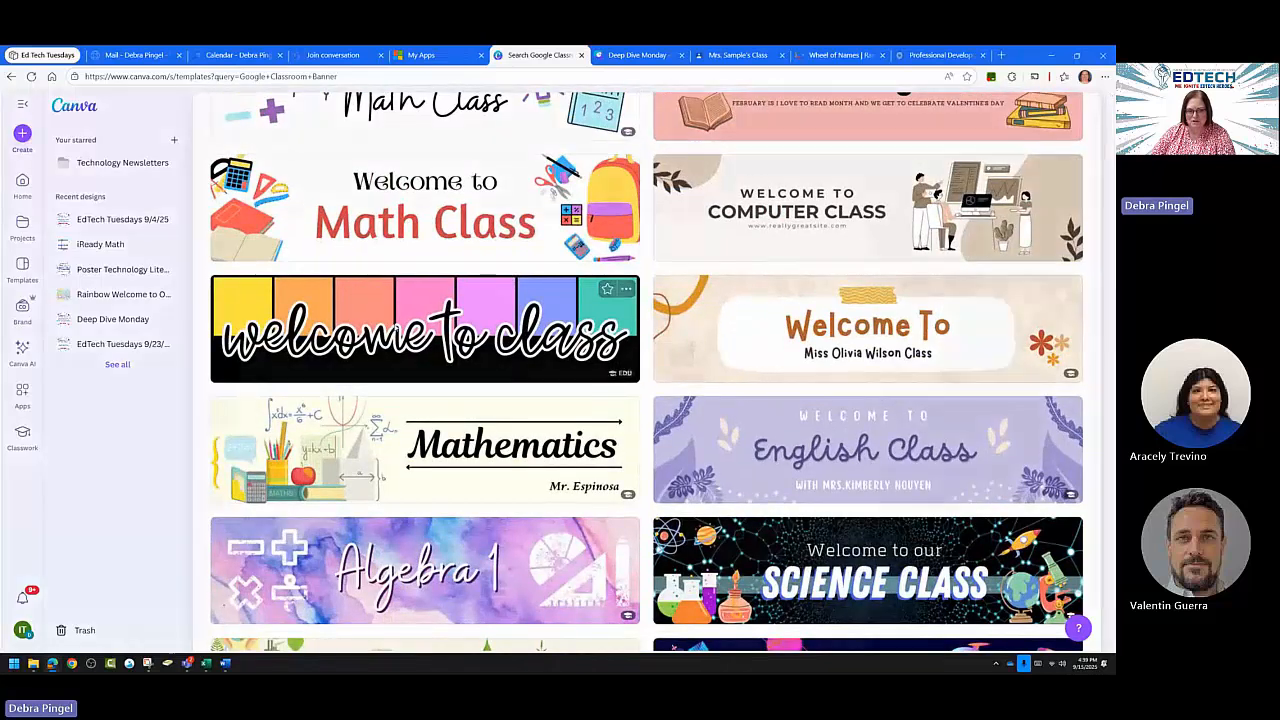
Preview the colourful striped 'Welcome to Class' banner template and customize a copy of it.
left_click(394, 331)
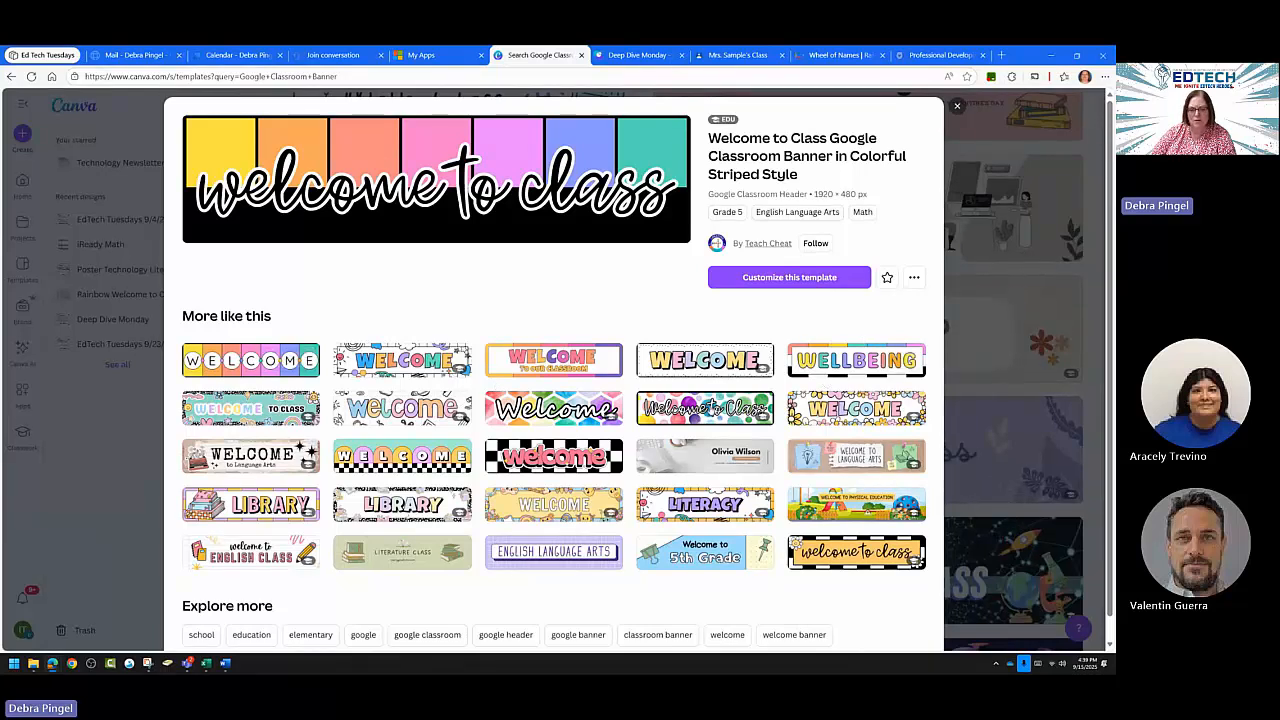
left_click(786, 282)
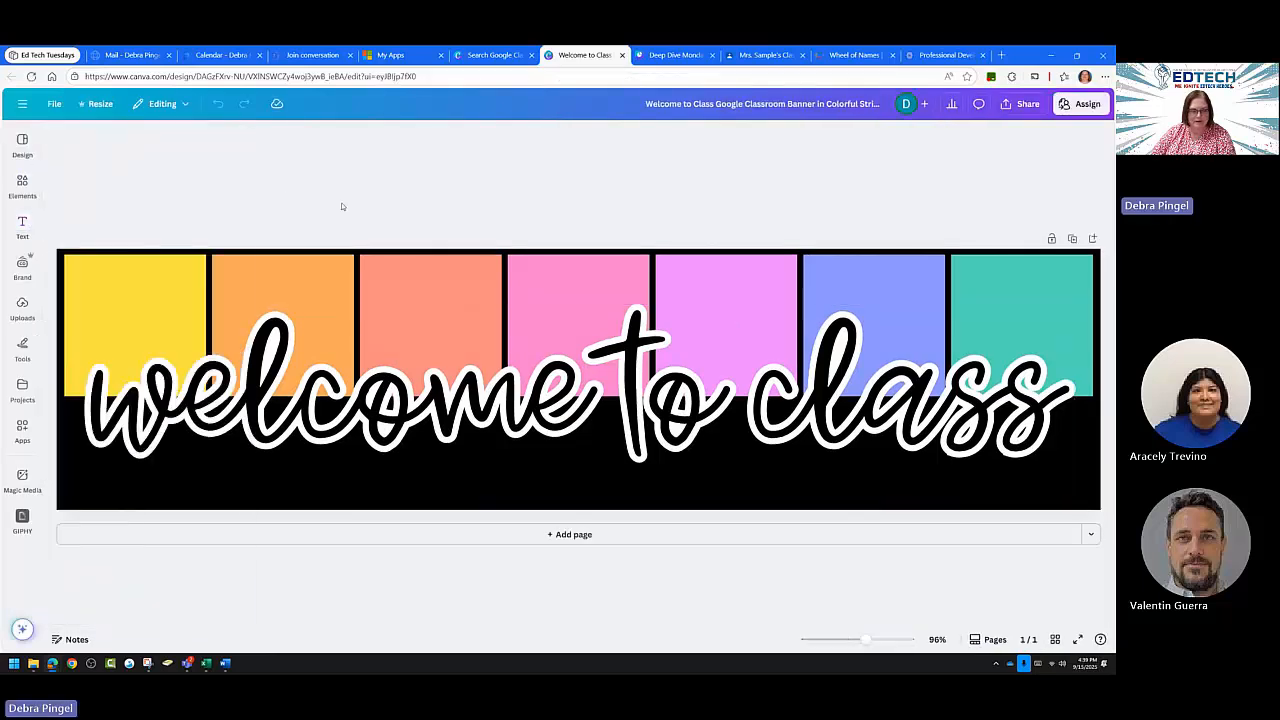
Dock the Design panel, then show Elements and Uploads, cancelling the file picker without uploading.
left_click(22, 144)
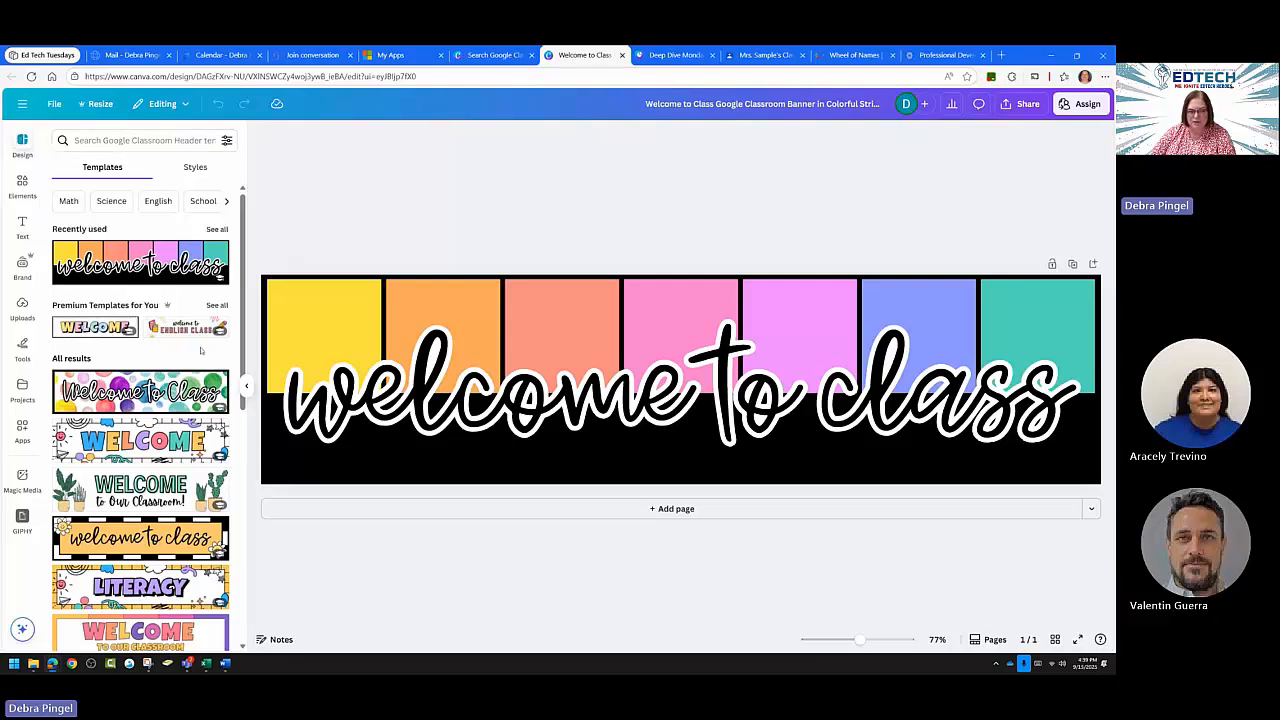
scroll(195, 358, "down", 5)
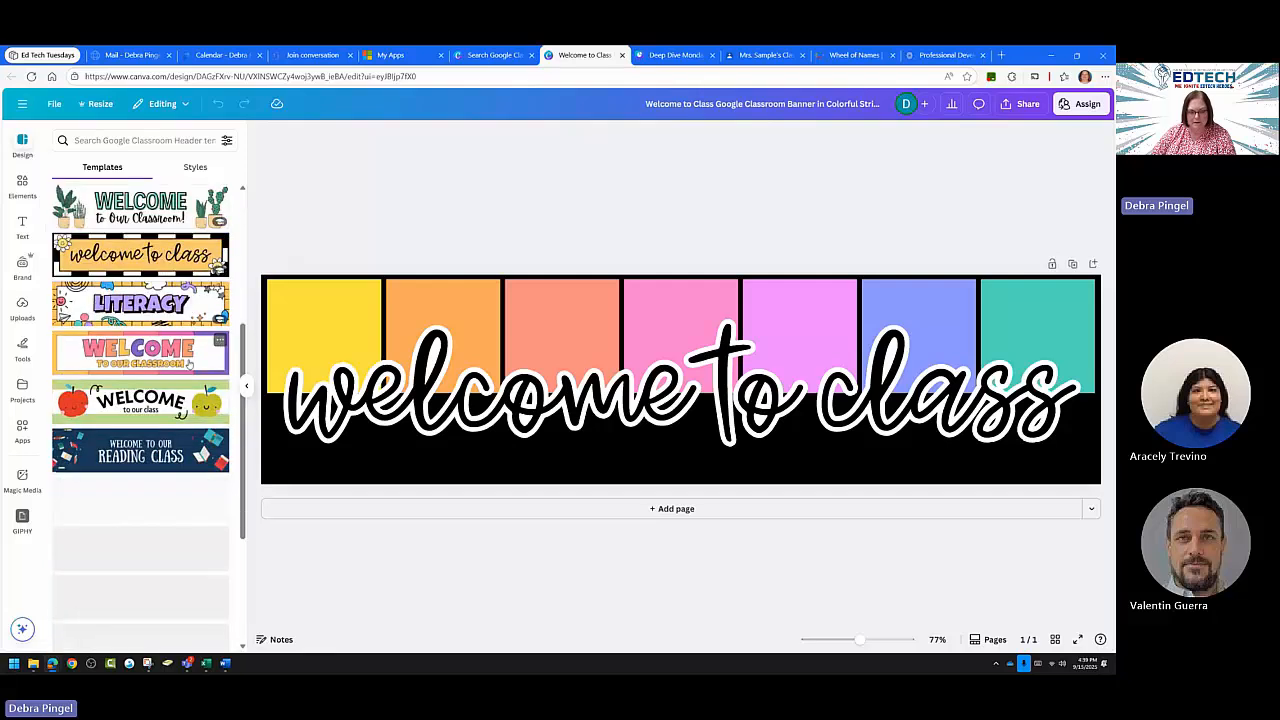
scroll(190, 364, "up", 5)
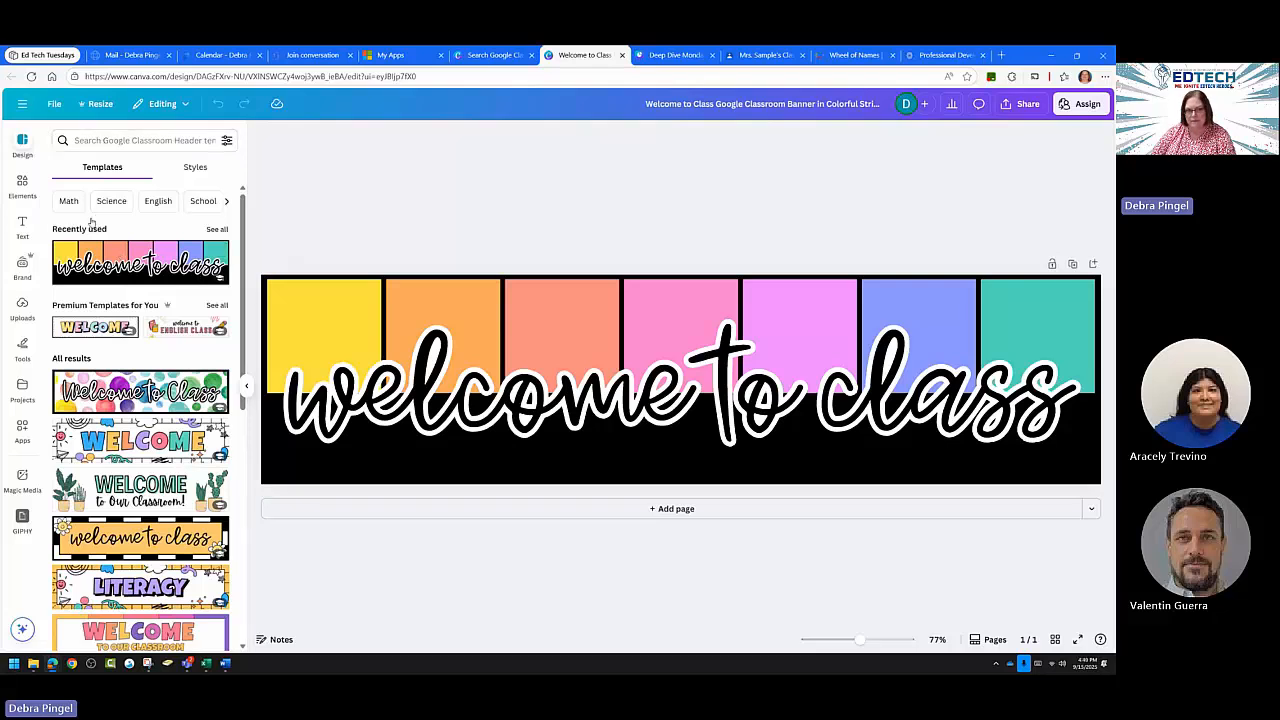
left_click(22, 182)
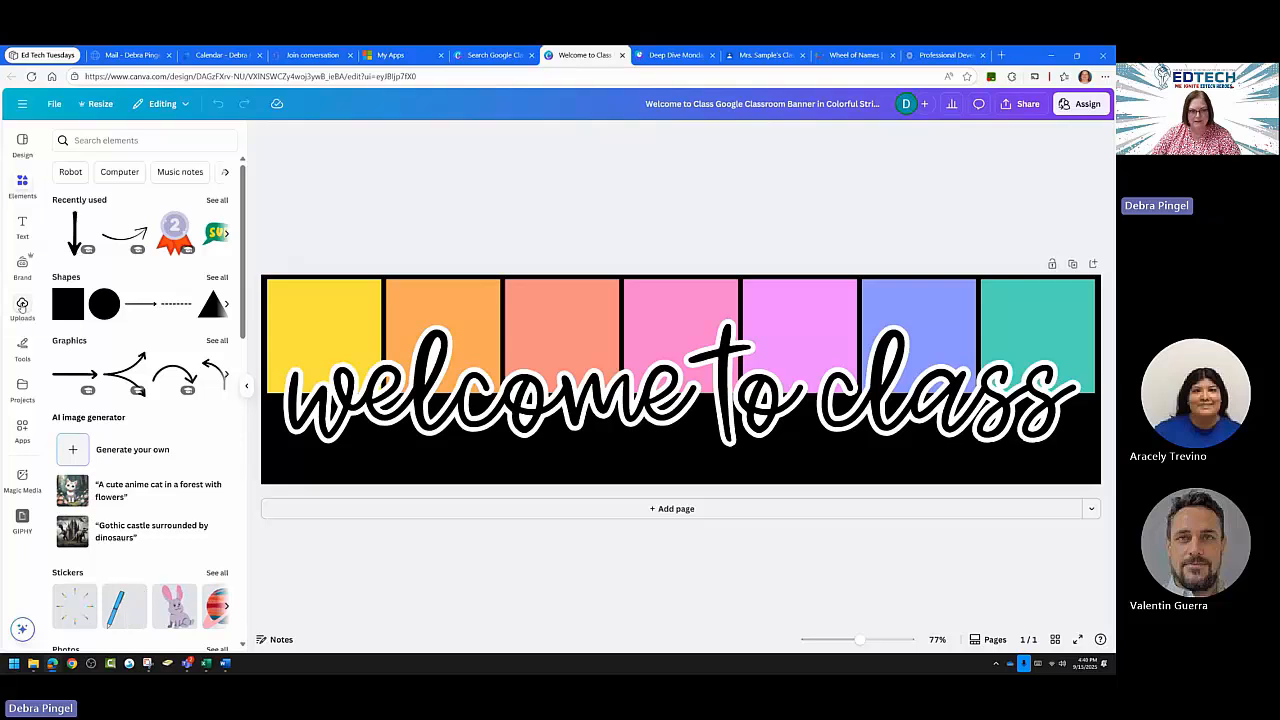
left_click(22, 305)
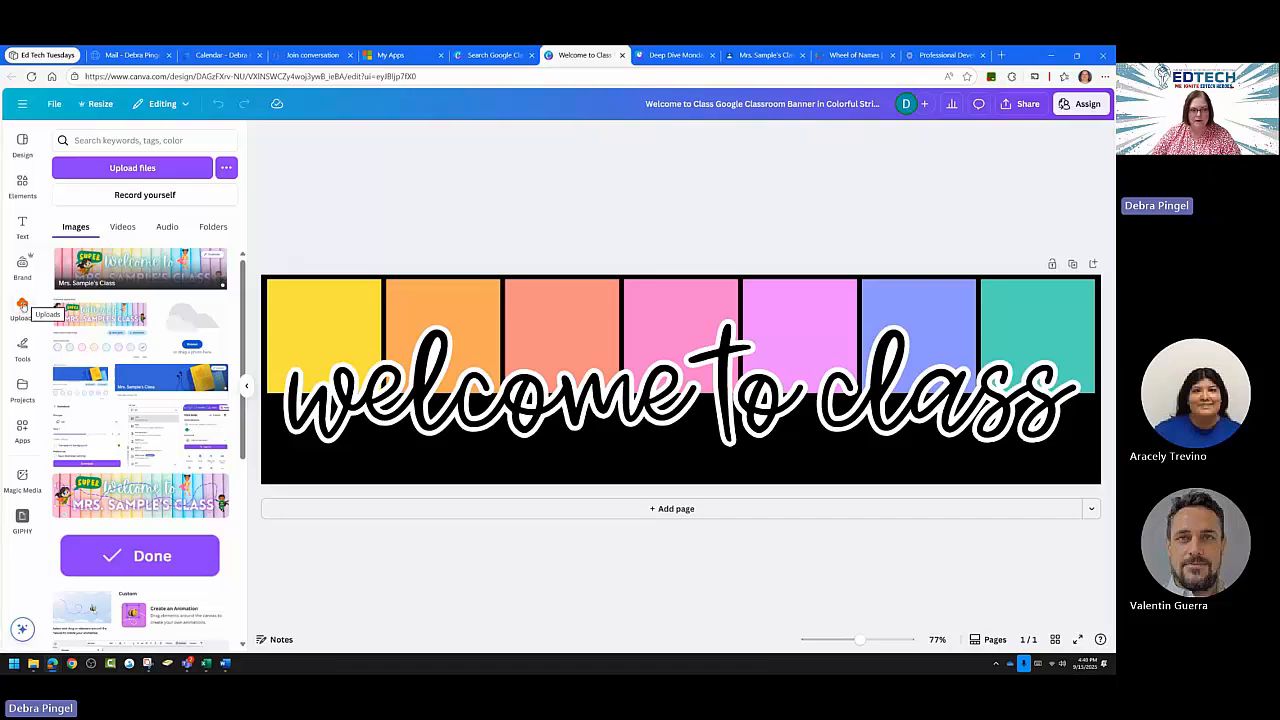
left_click(132, 168)
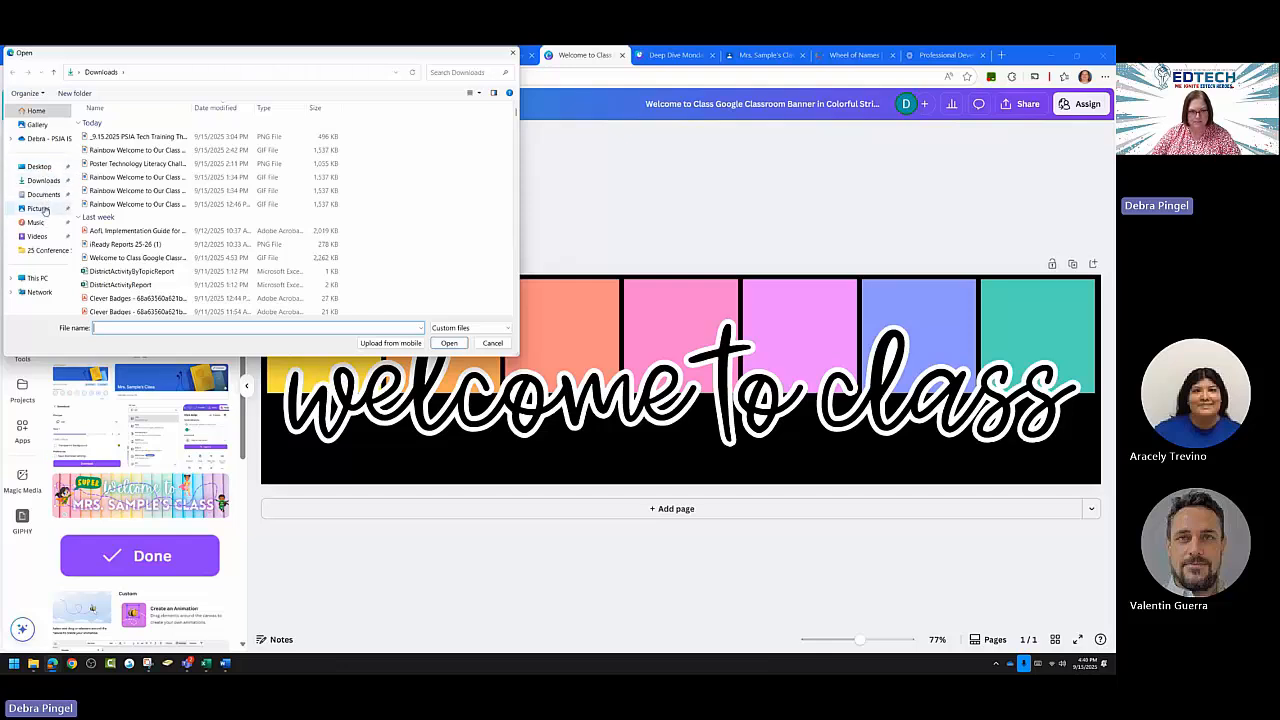
left_click(511, 53)
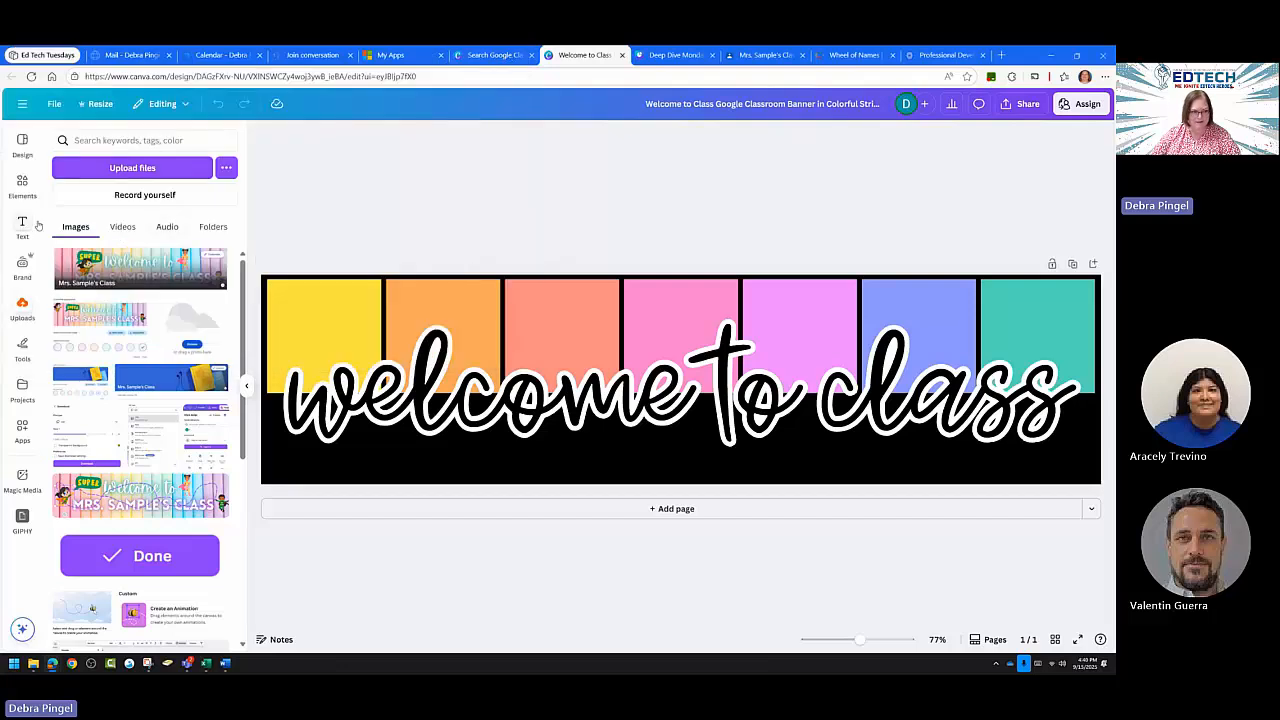
Search the Elements library for 'Student'.
left_click(22, 183)
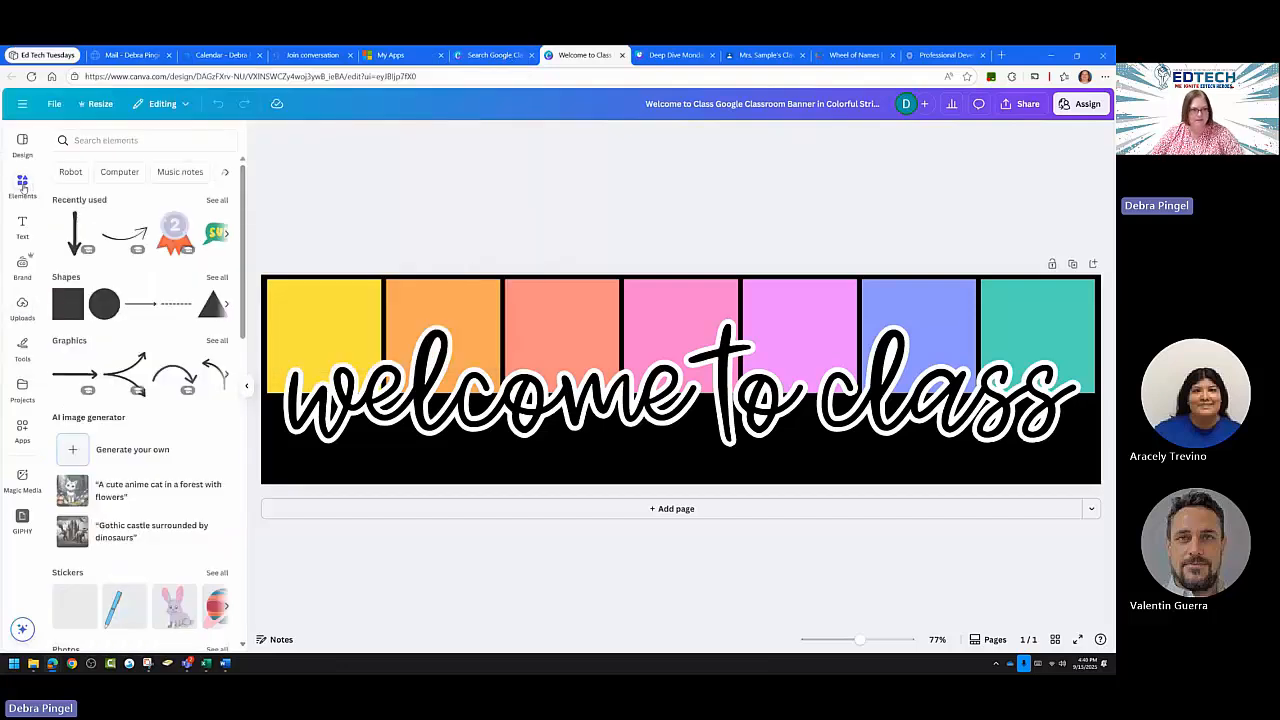
left_click(115, 140)
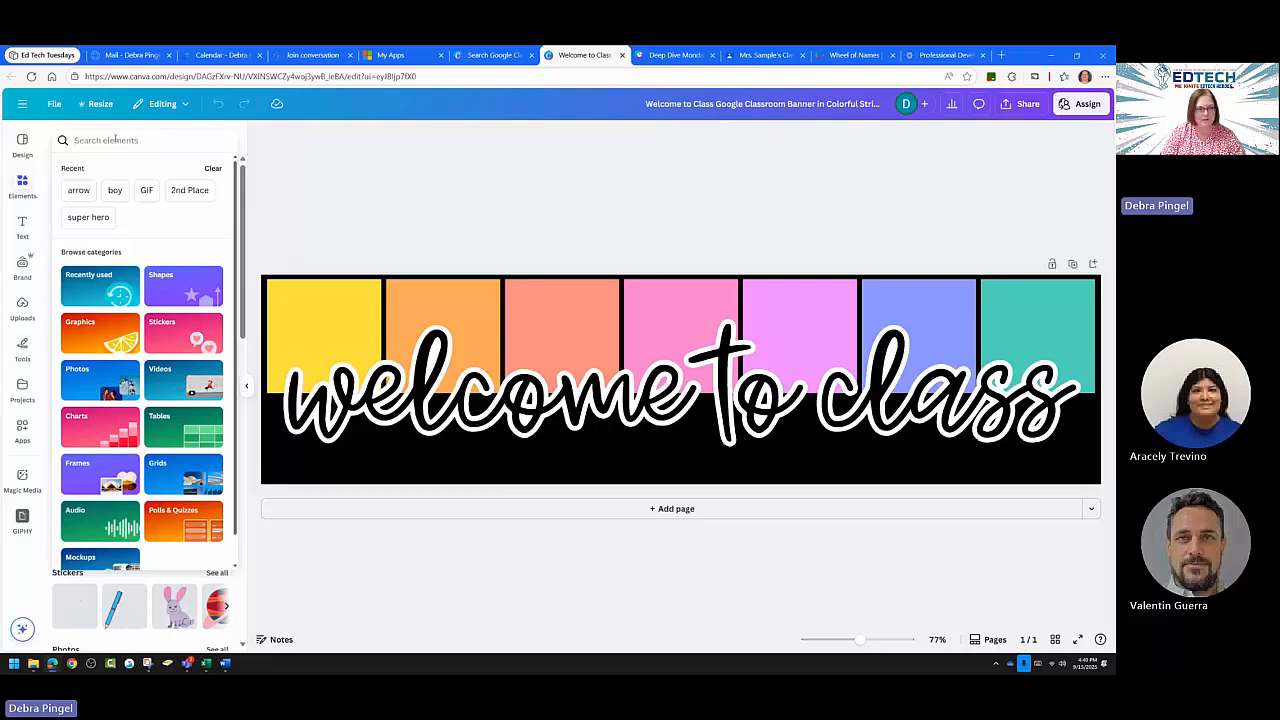
left_click(115, 140)
type("Student")
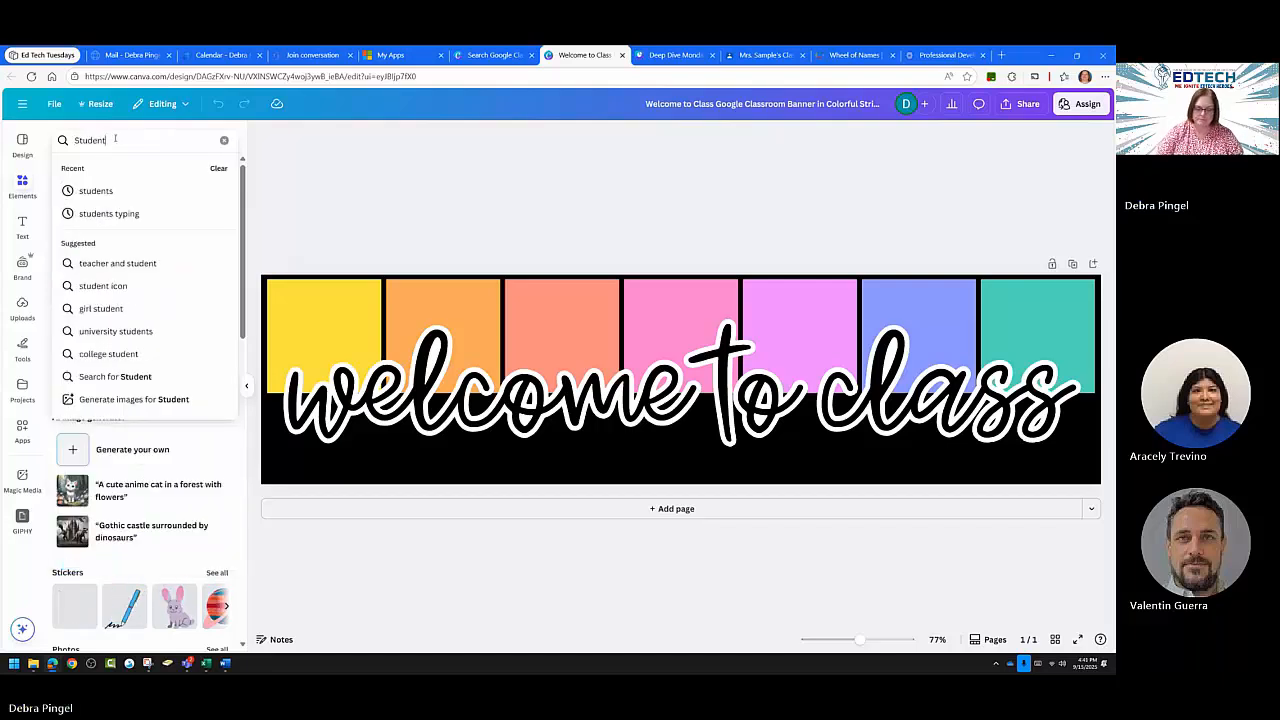
key("Return")
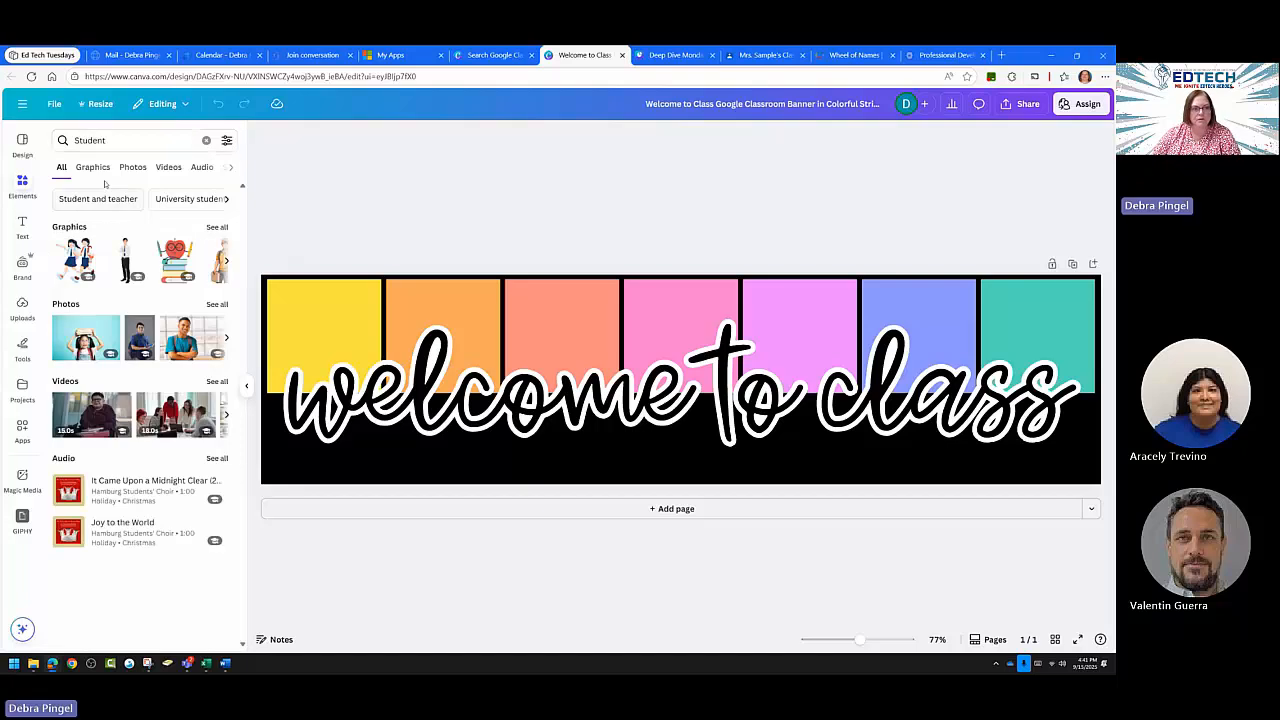
Compare the All, Graphics and Photos results for Student and scroll through the photos.
left_click(133, 168)
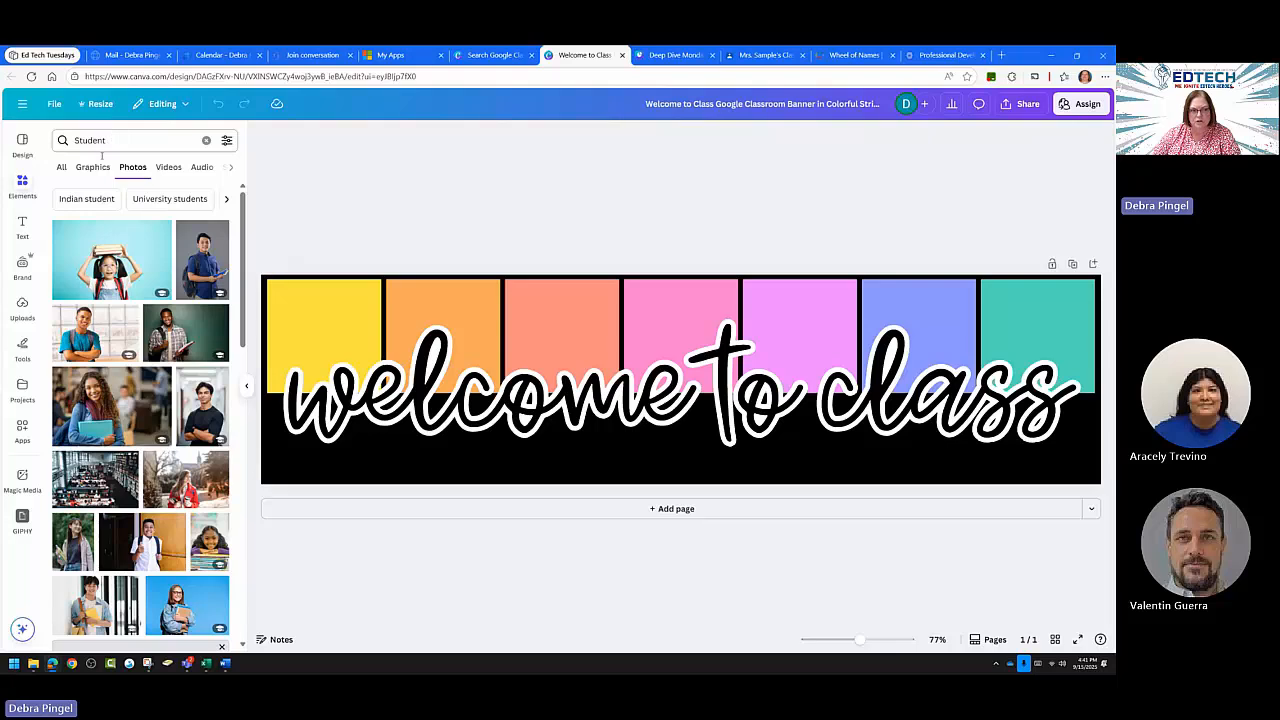
left_click(60, 169)
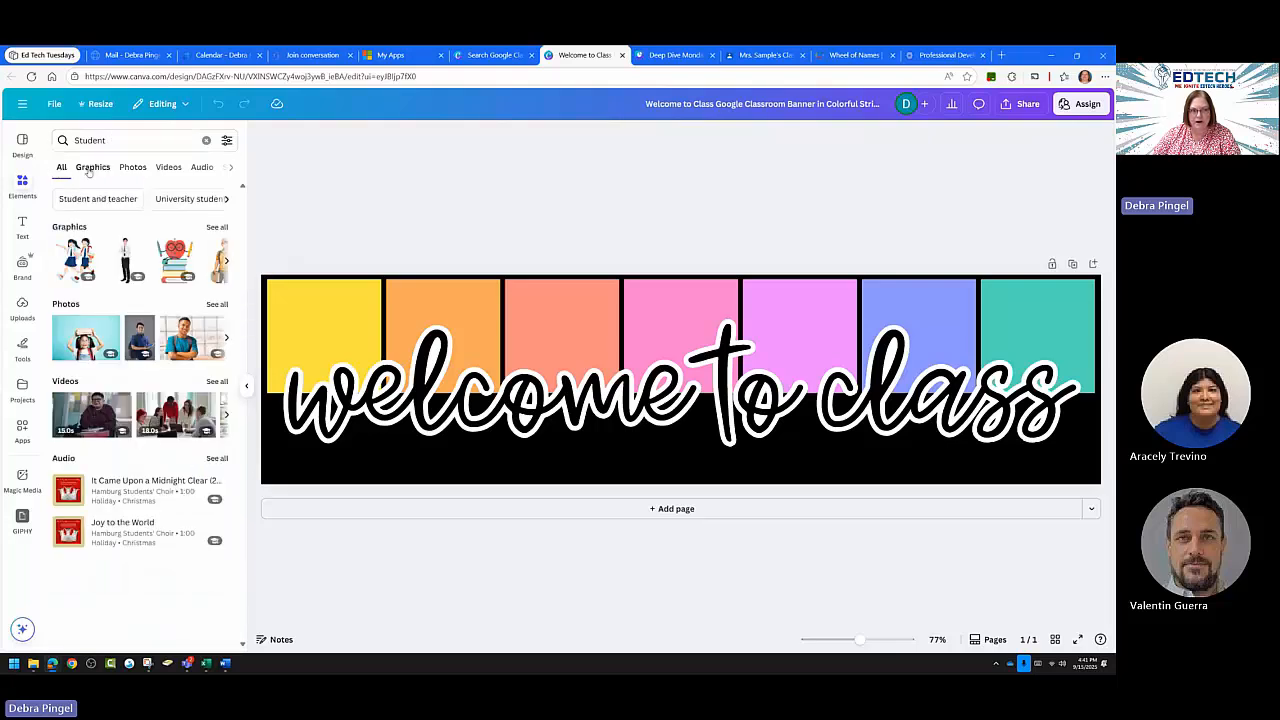
left_click(89, 170)
left_click(133, 170)
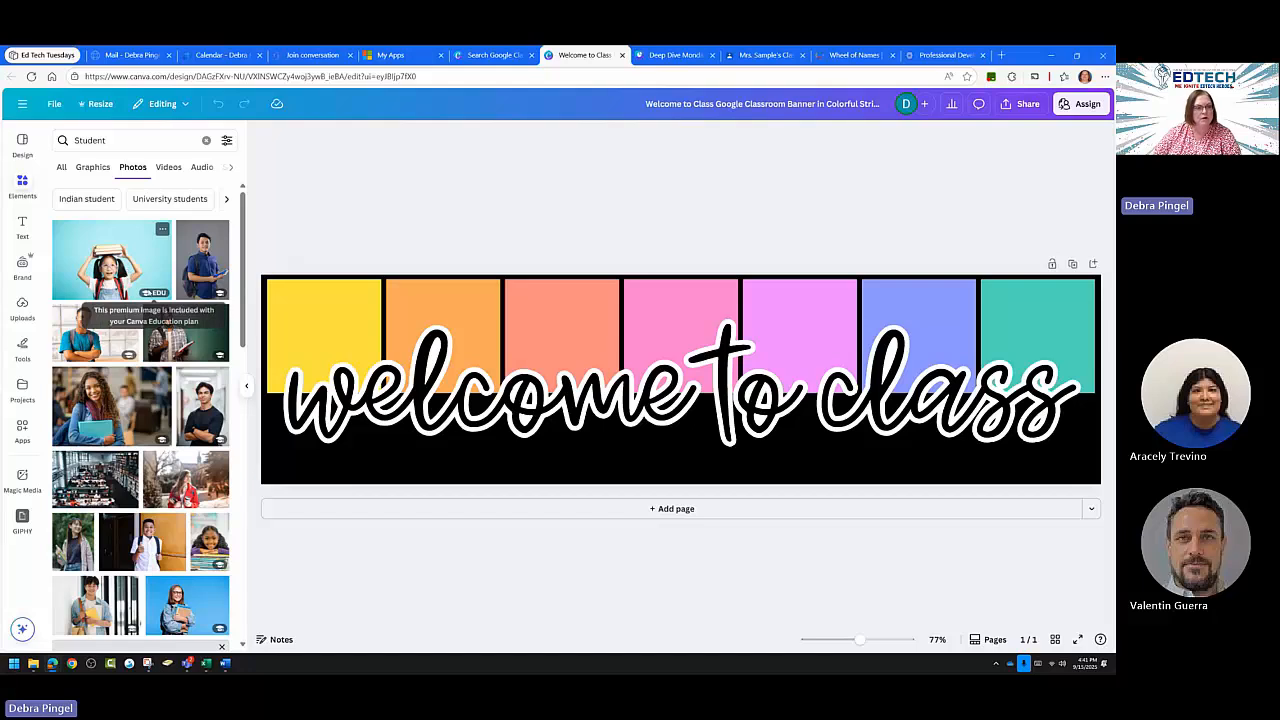
scroll(114, 300, "down", 3)
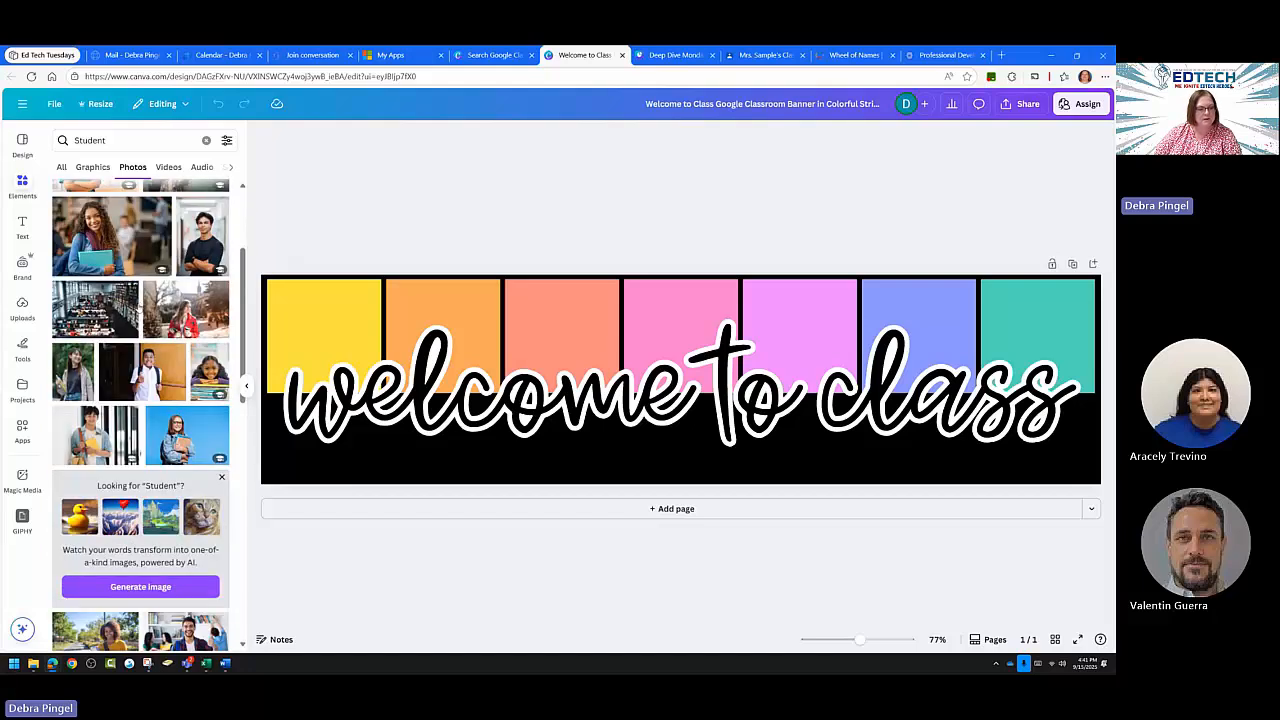
scroll(134, 318, "down", 3)
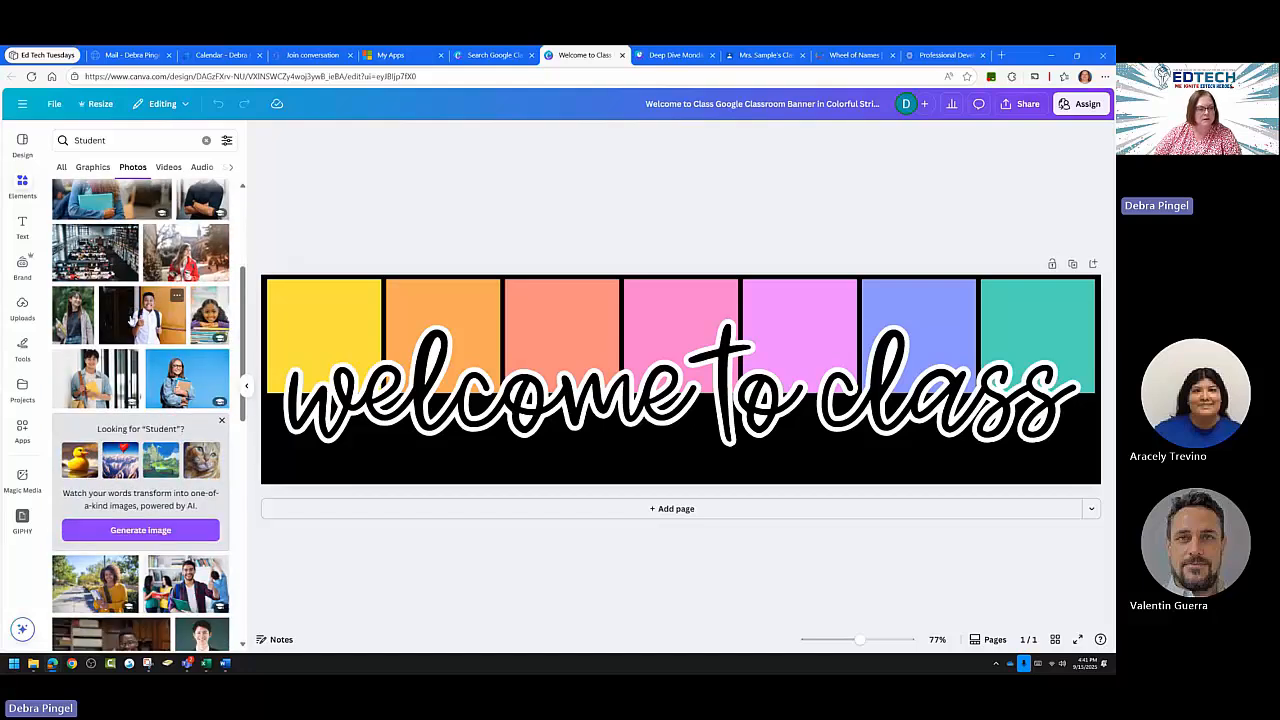
scroll(132, 365, "down", 2)
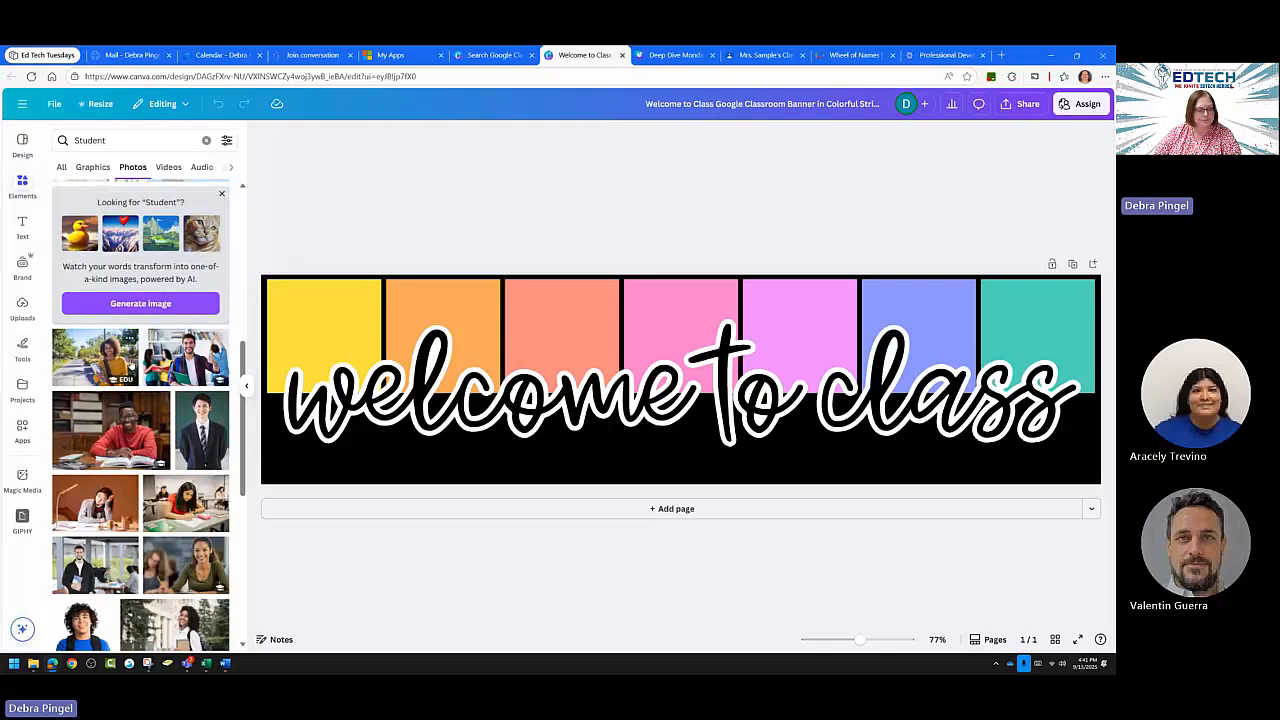
scroll(128, 367, "down", 3)
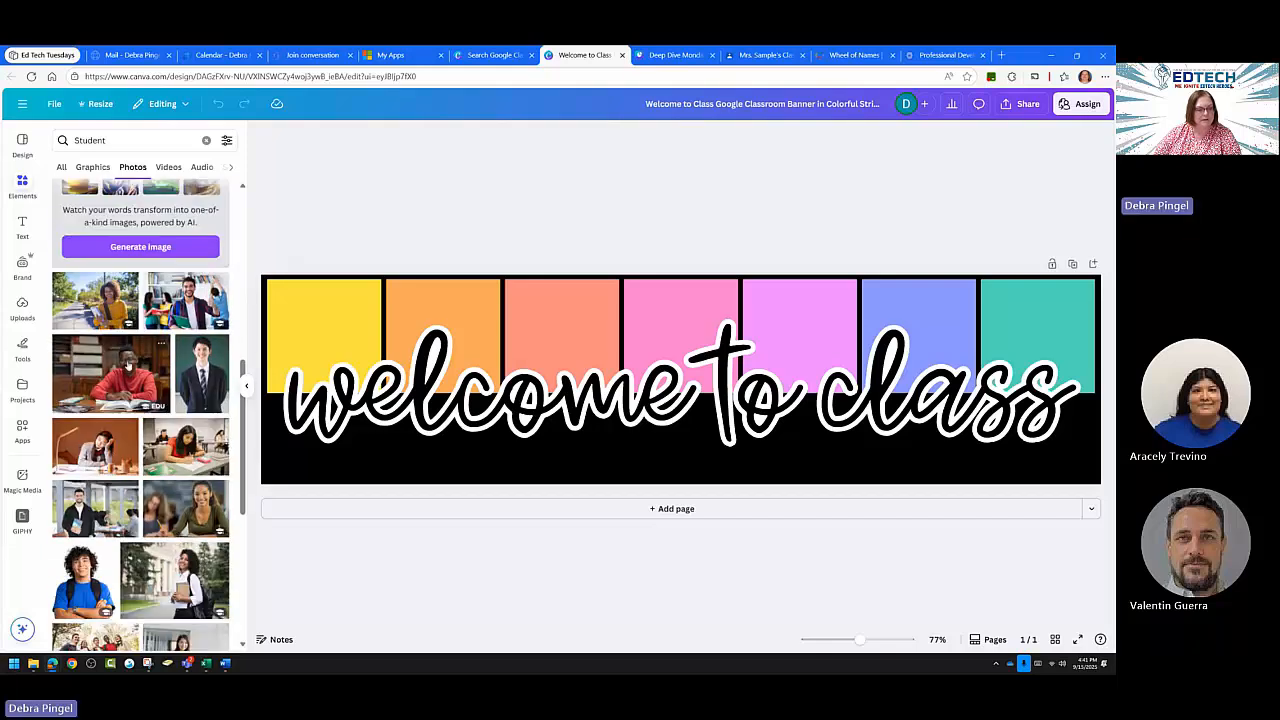
scroll(126, 366, "down", 3)
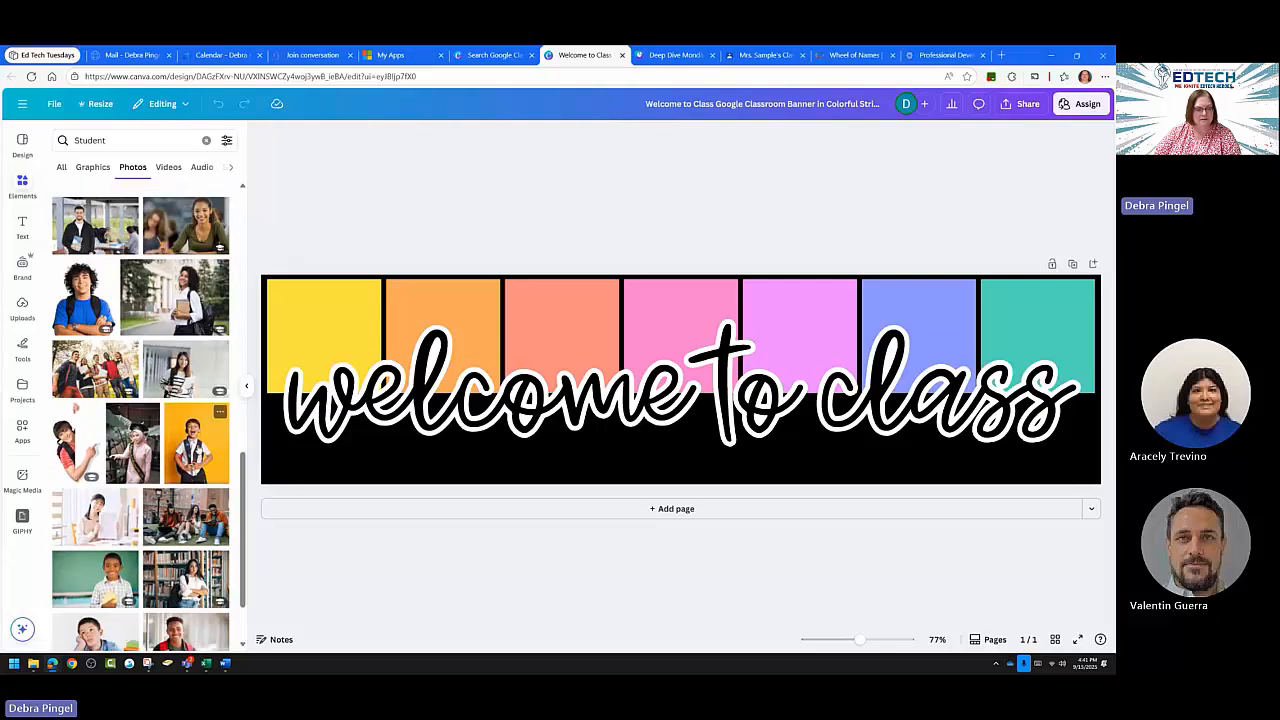
Add the boy-on-orange photo, remove its background, and place it at the banner's left end.
left_click(196, 440)
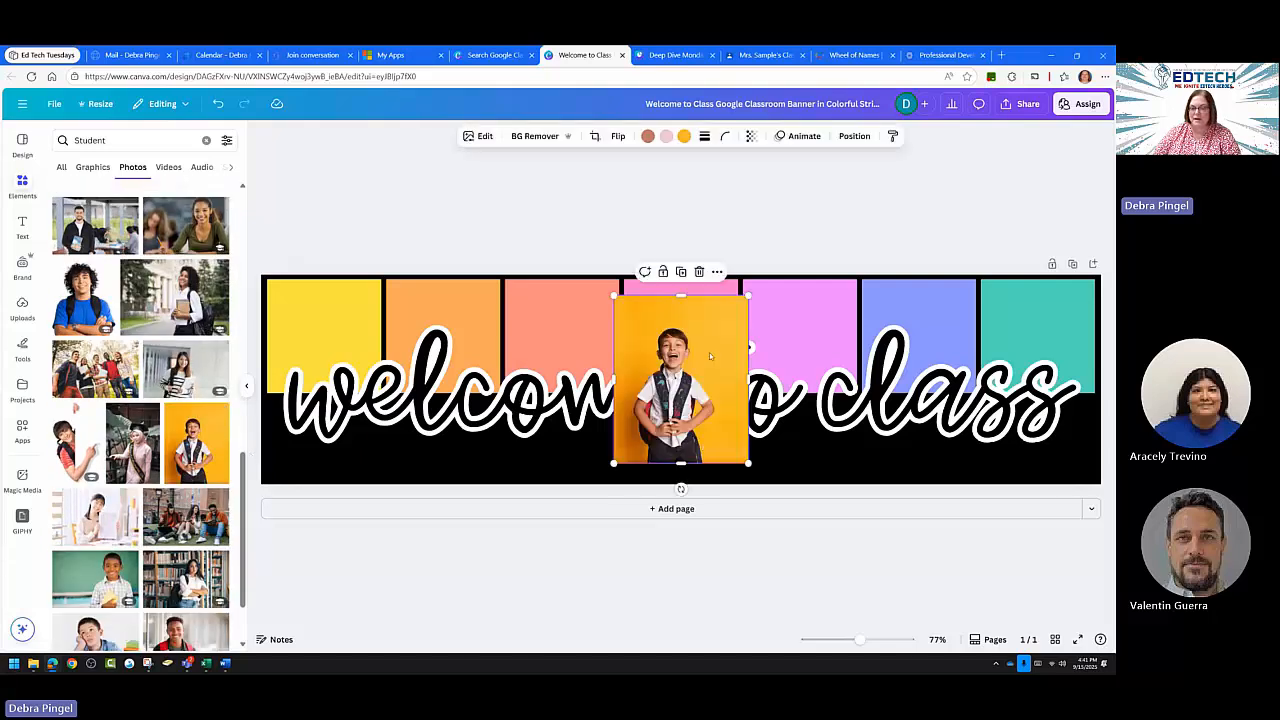
left_click_drag(710, 355, 627, 347)
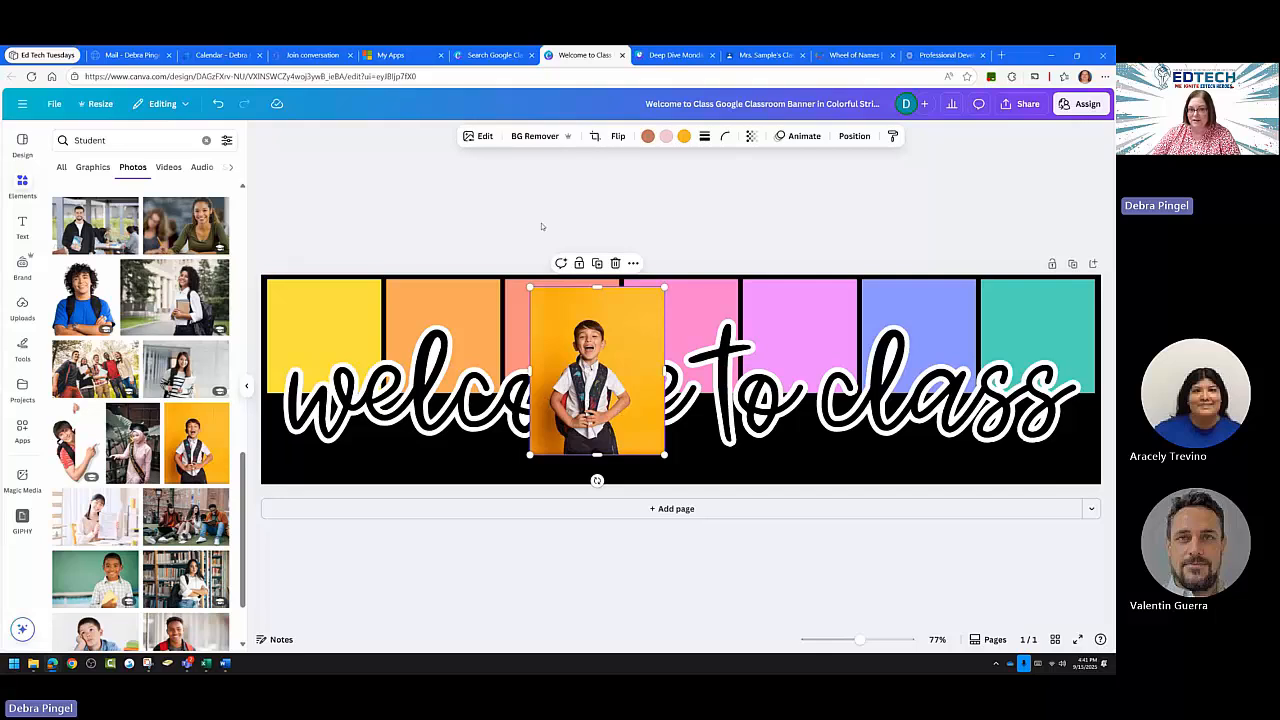
left_click(544, 138)
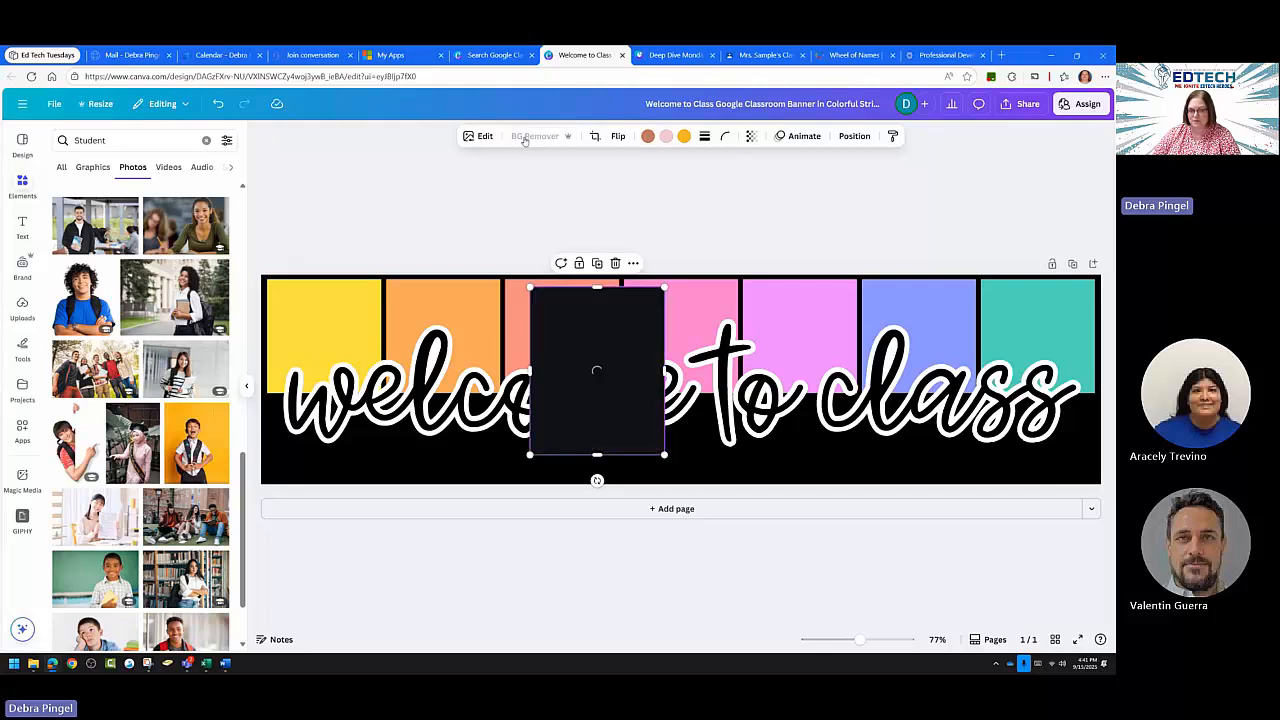
left_click_drag(597, 400, 364, 387)
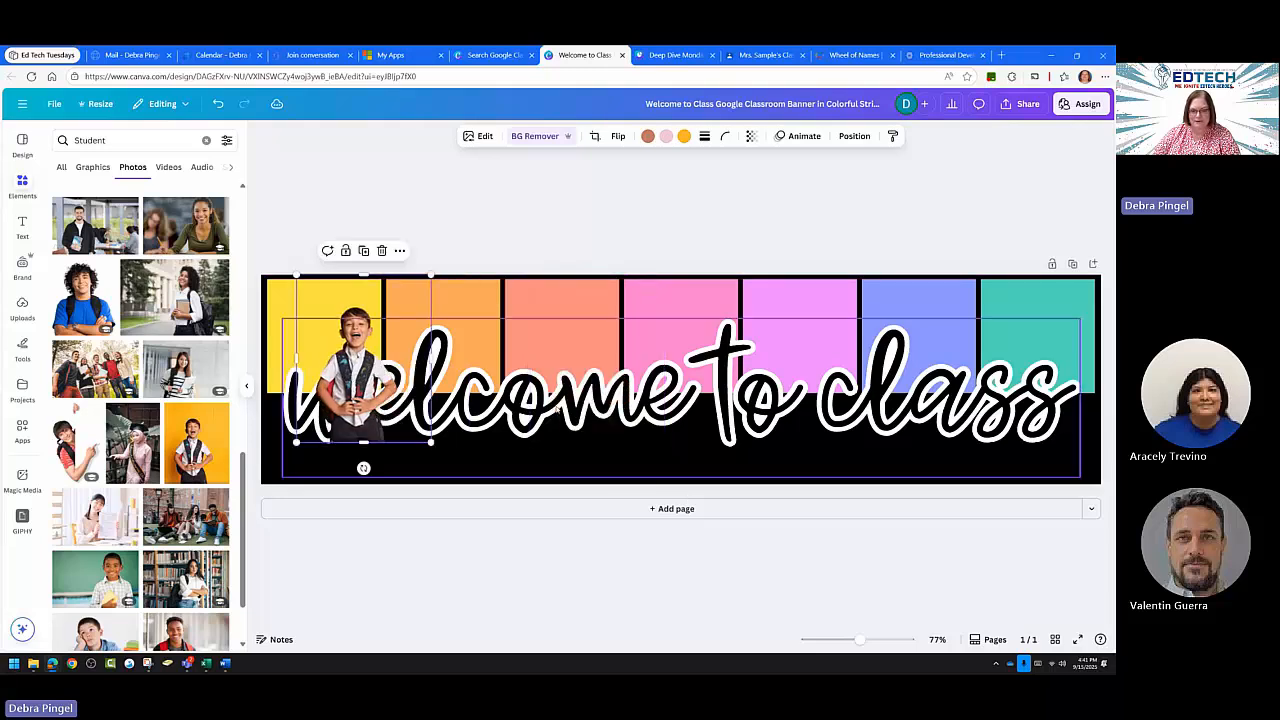
left_click(558, 409)
Replace the 'welcome to class' wording with 'Studnet of the month!'.
left_click(555, 405)
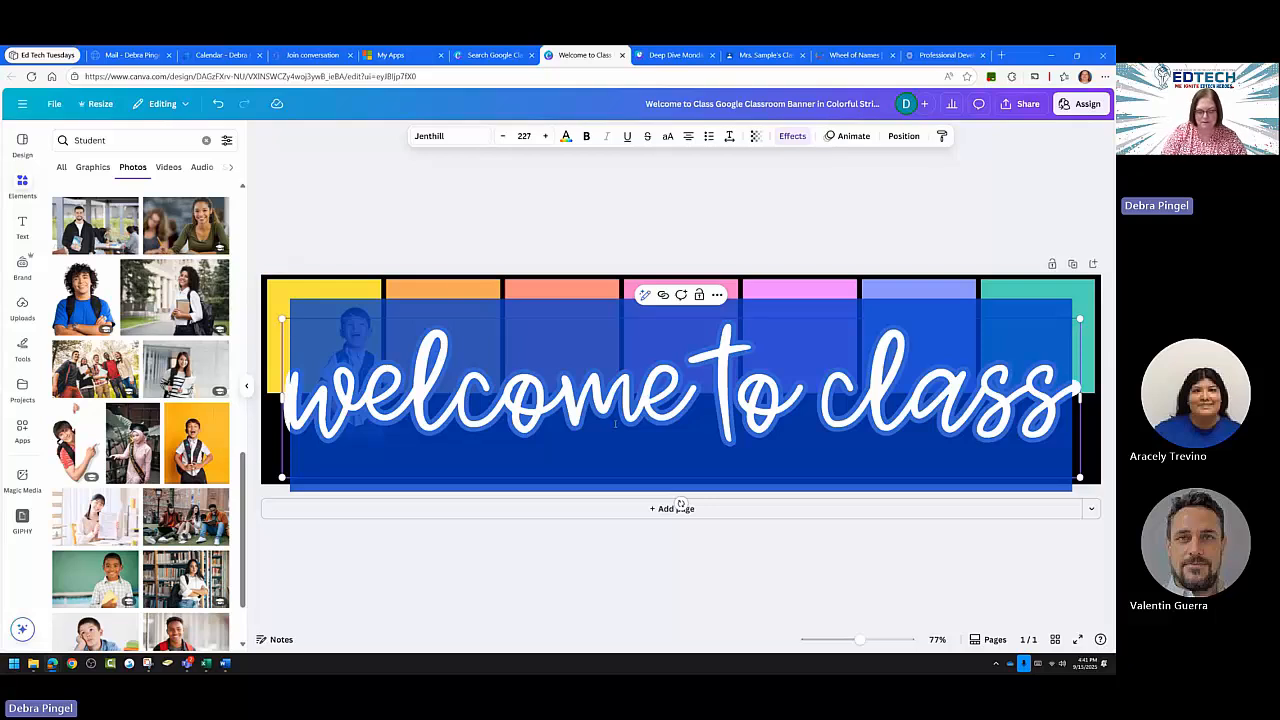
type("Stud")
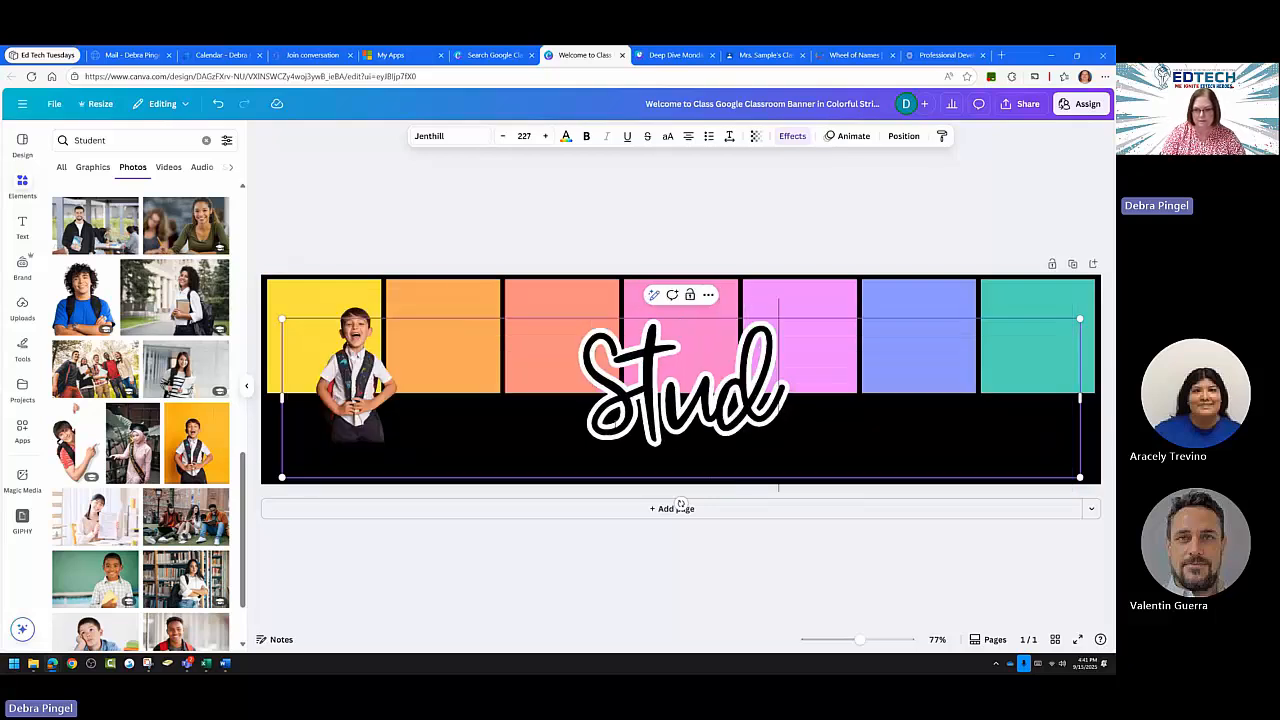
type("net of the month")
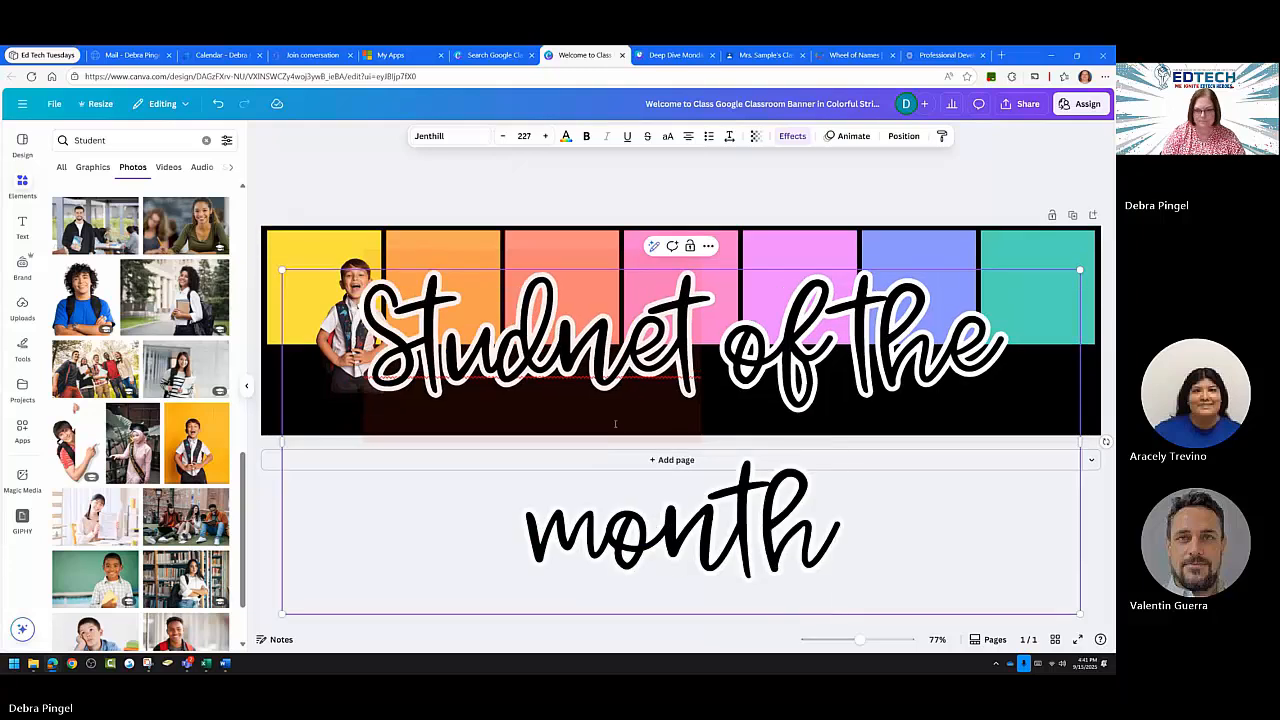
type("!")
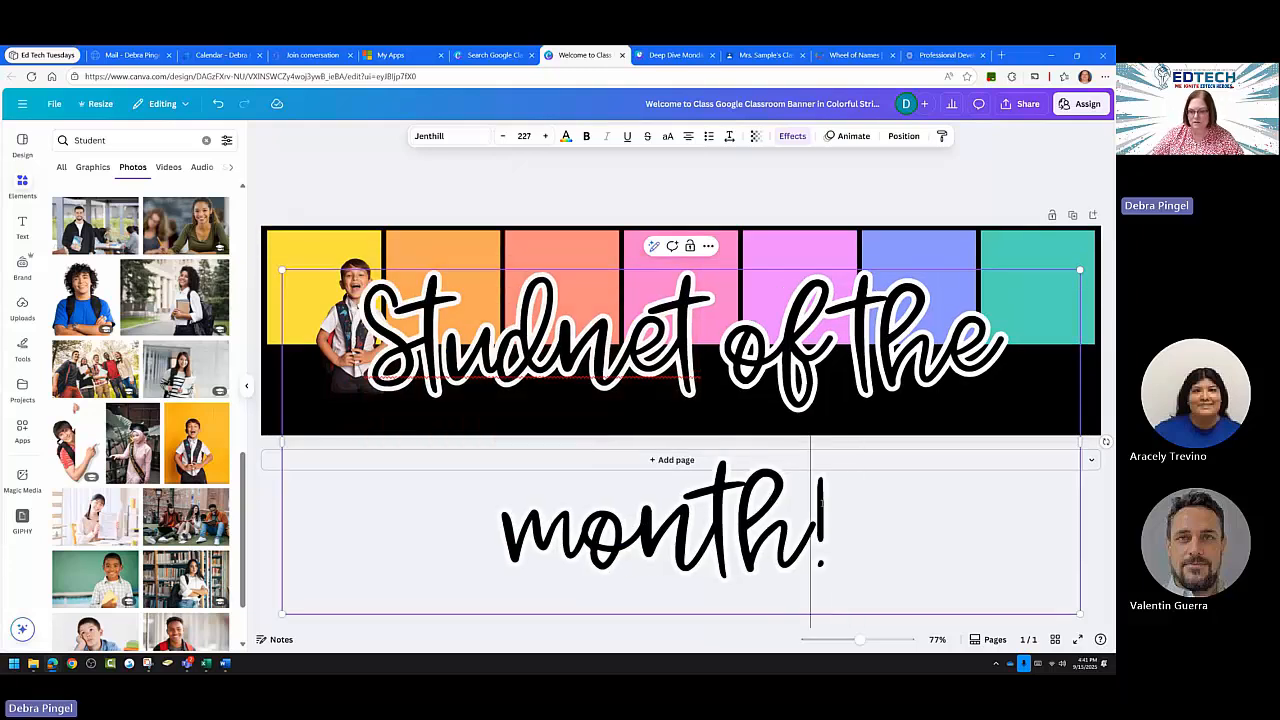
left_click_drag(812, 530, 489, 297)
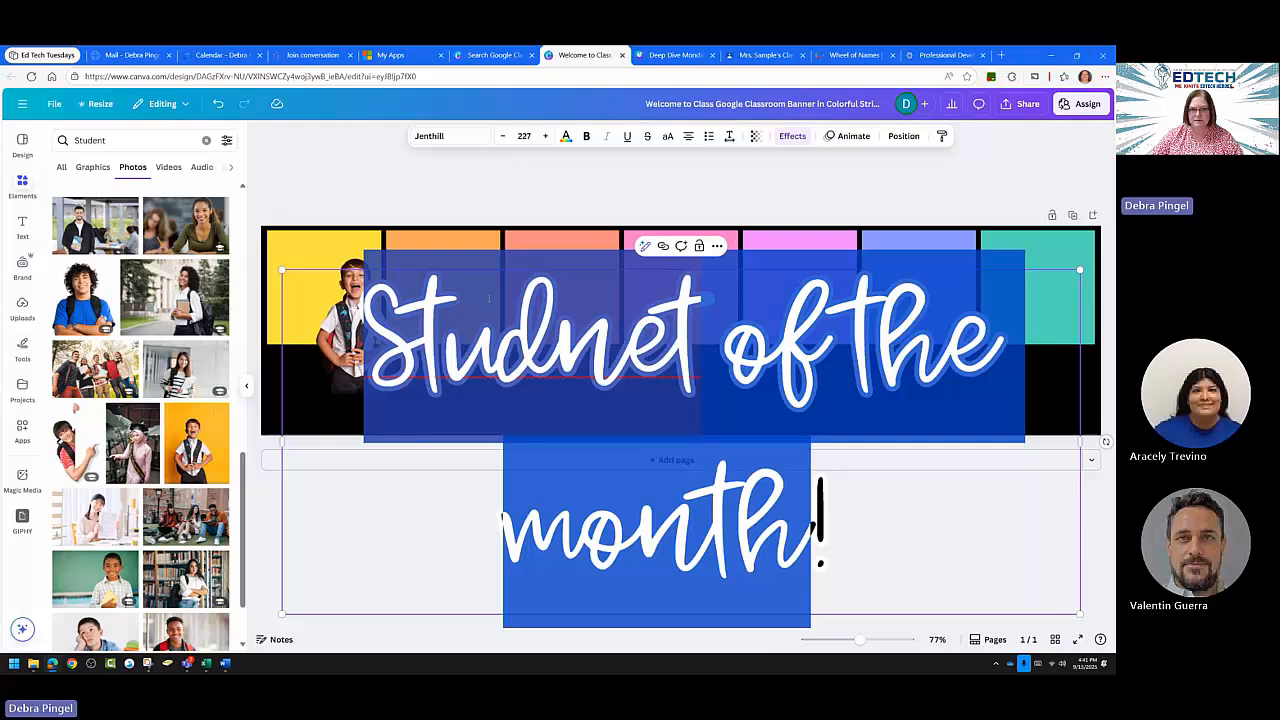
Shrink the title to font size 120 and move it down onto the black band.
left_click(503, 136)
left_click(503, 136)
left_click(503, 136)
left_click(503, 136)
left_click(503, 136)
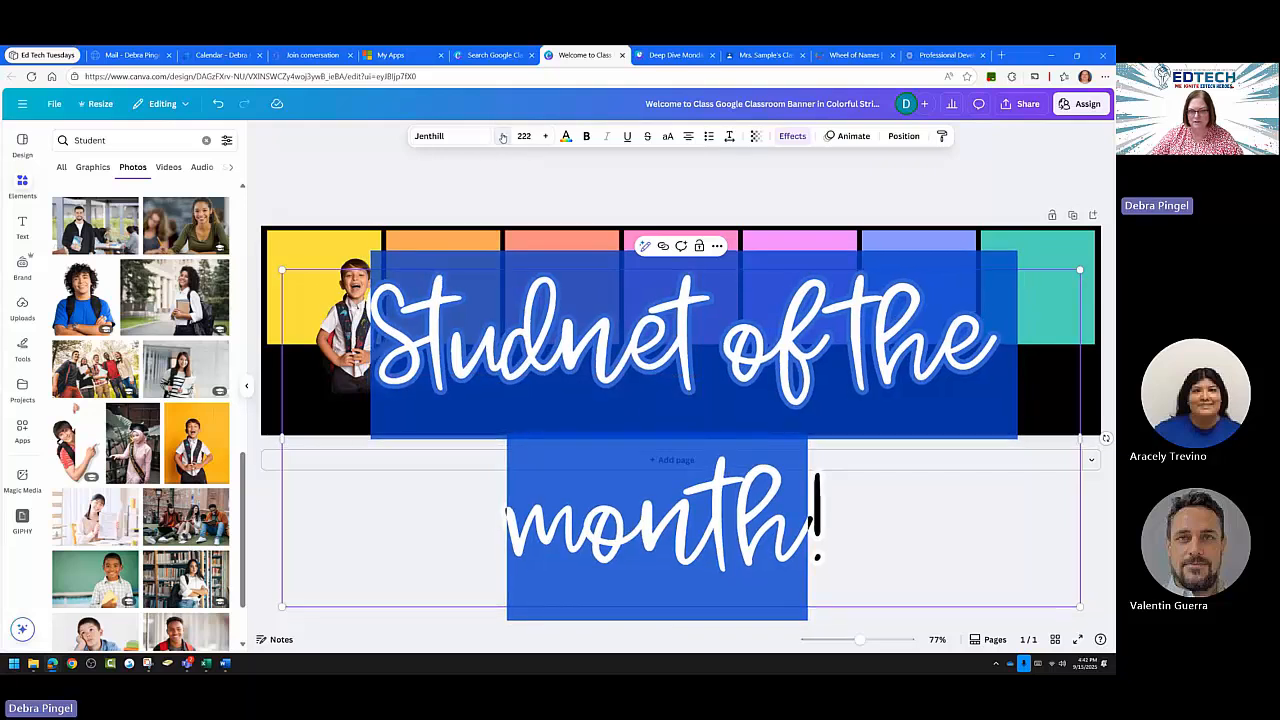
left_click(503, 136)
left_click(503, 136)
left_click(503, 136)
left_click(503, 136)
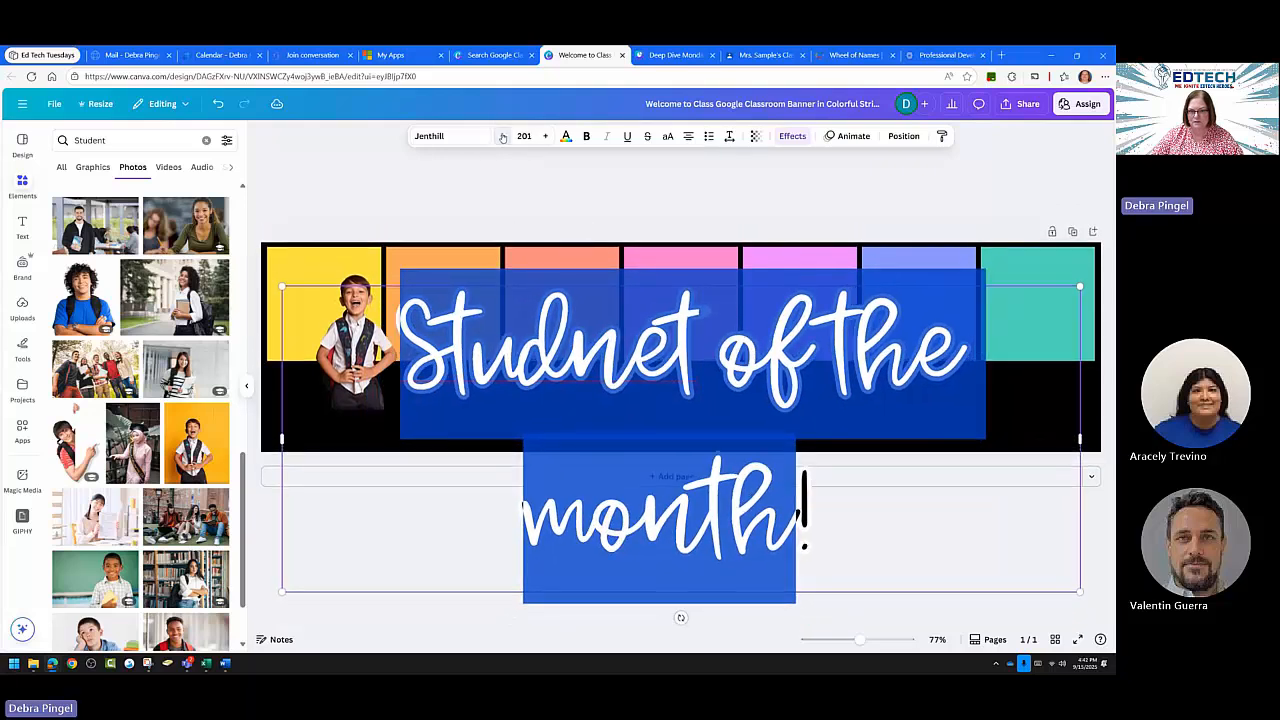
left_click(503, 136)
left_click(503, 136)
left_click(503, 136)
left_click(503, 136)
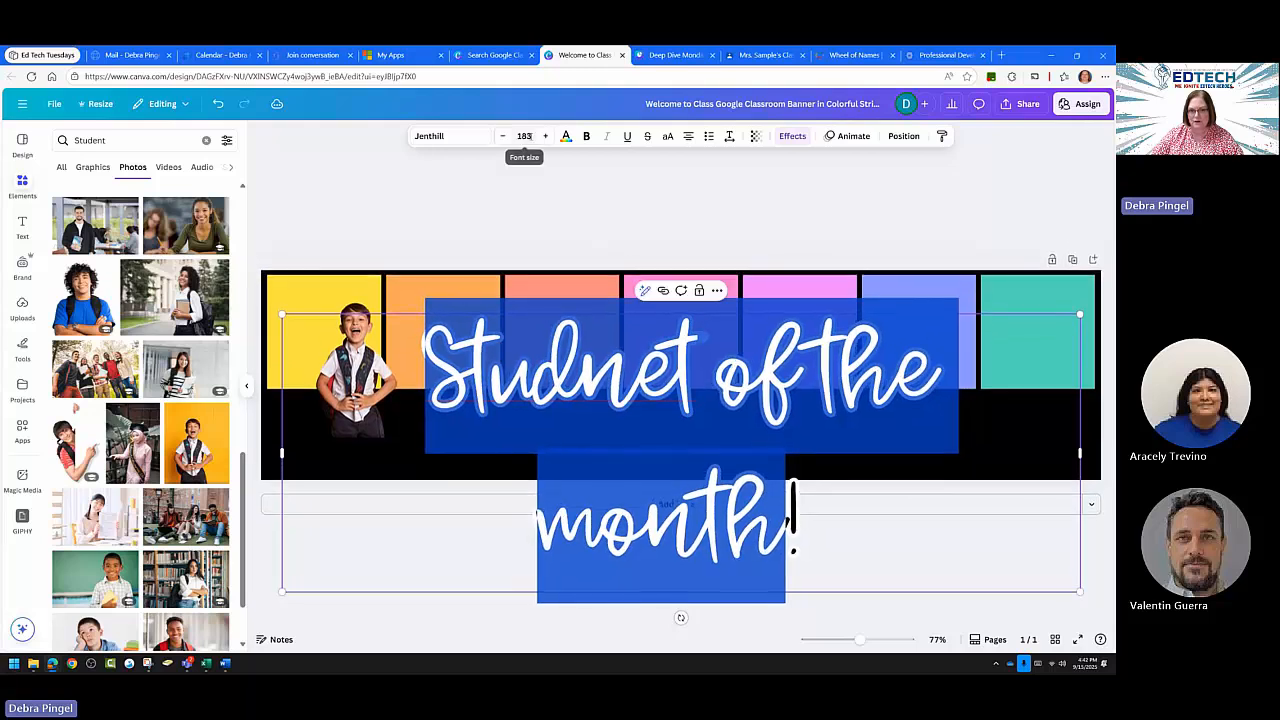
left_click(524, 136)
scroll(519, 459, "down", 3)
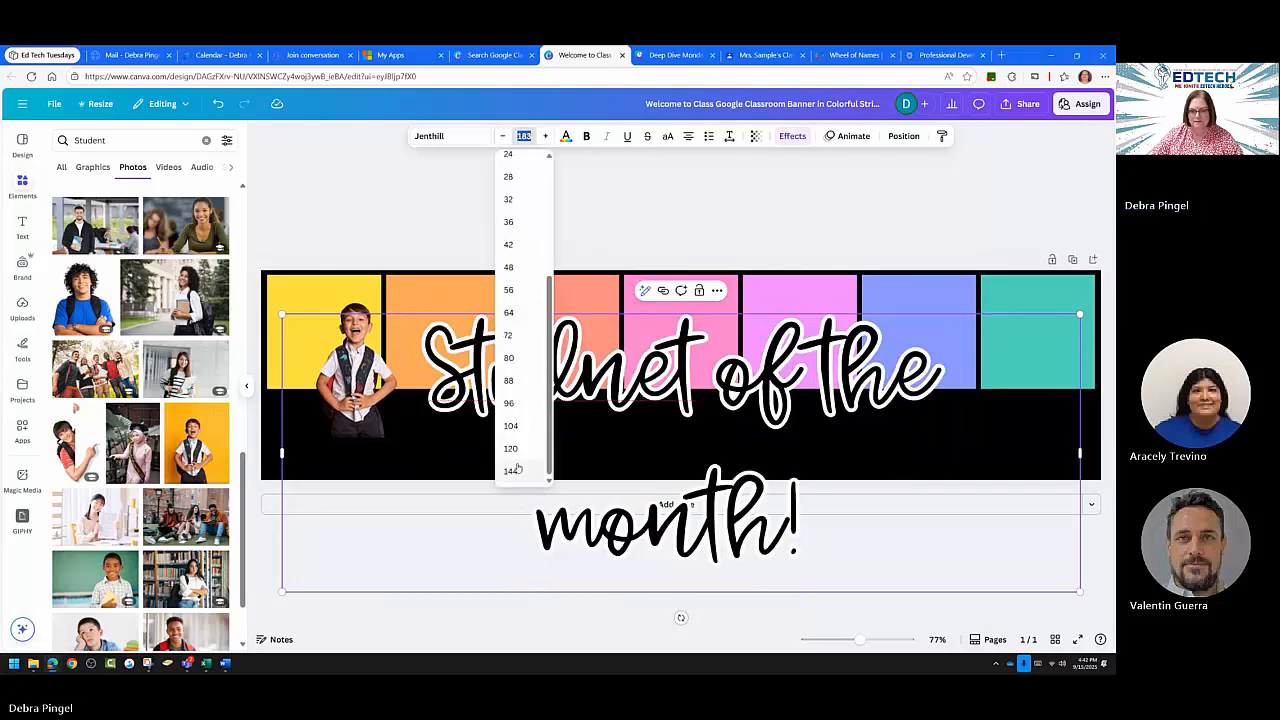
left_click(525, 449)
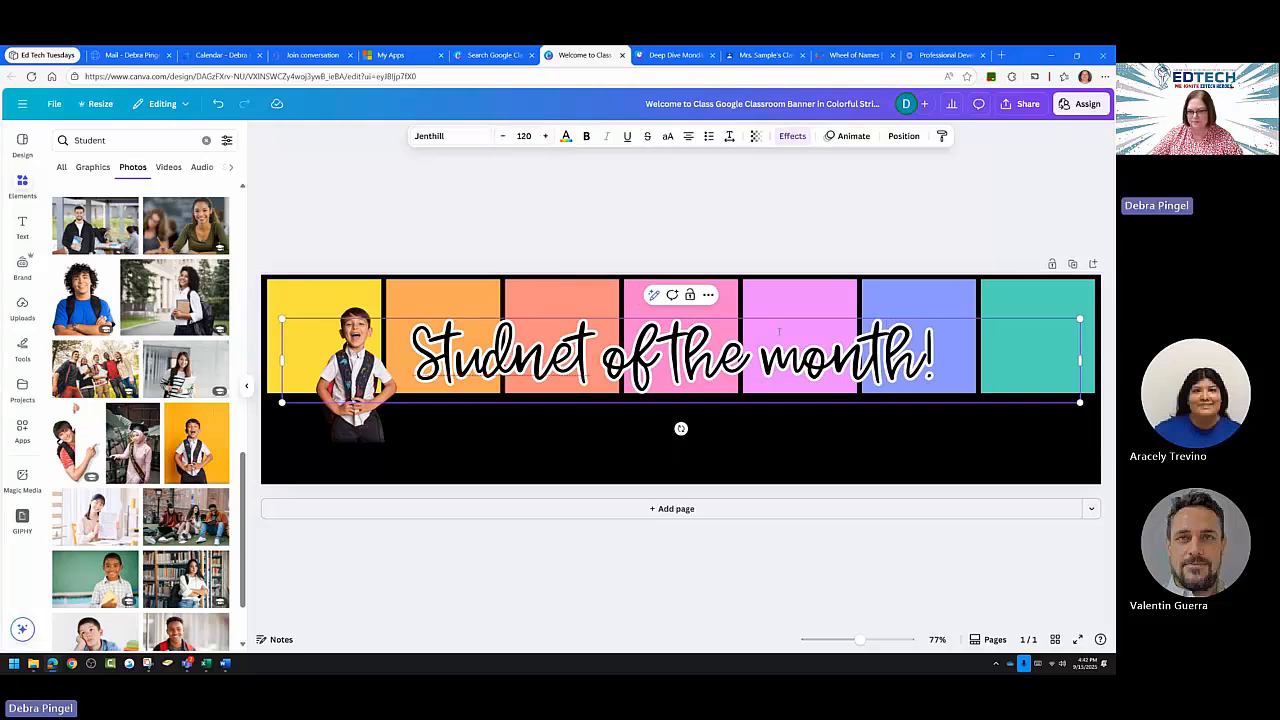
left_click_drag(779, 331, 821, 415)
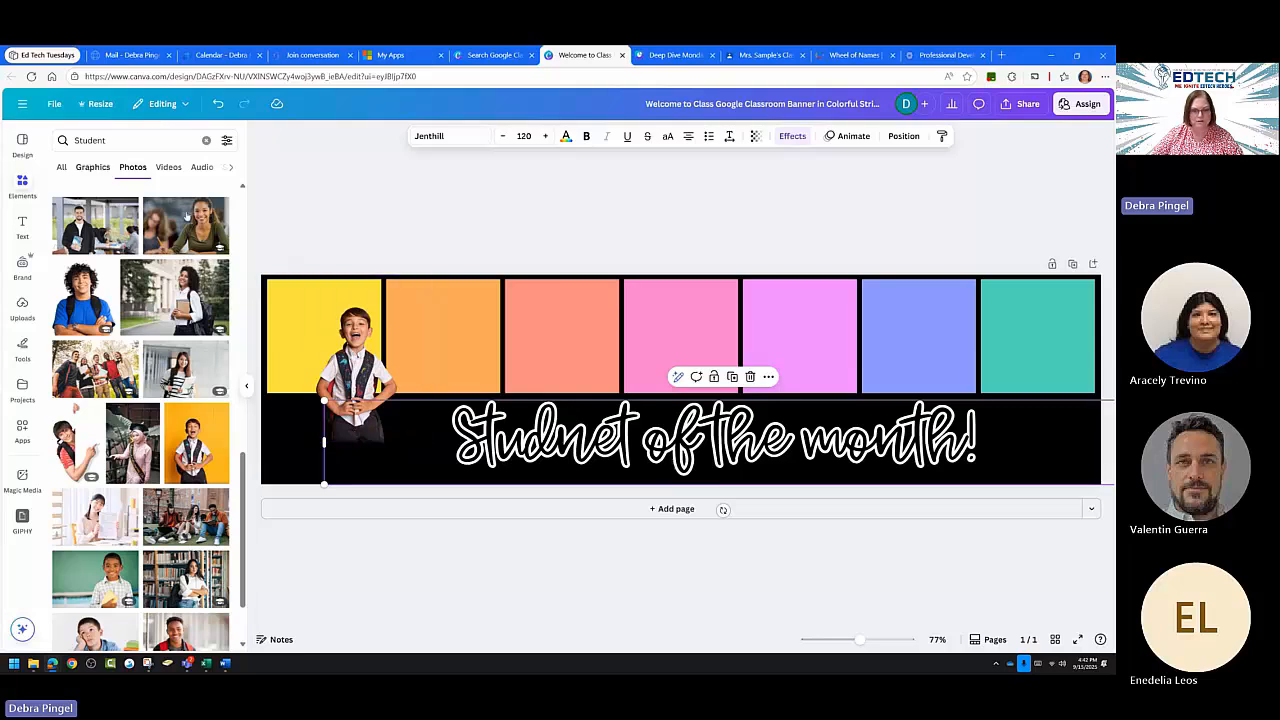
Add a text box on the pink square and type the student's full name into it.
left_click(21, 226)
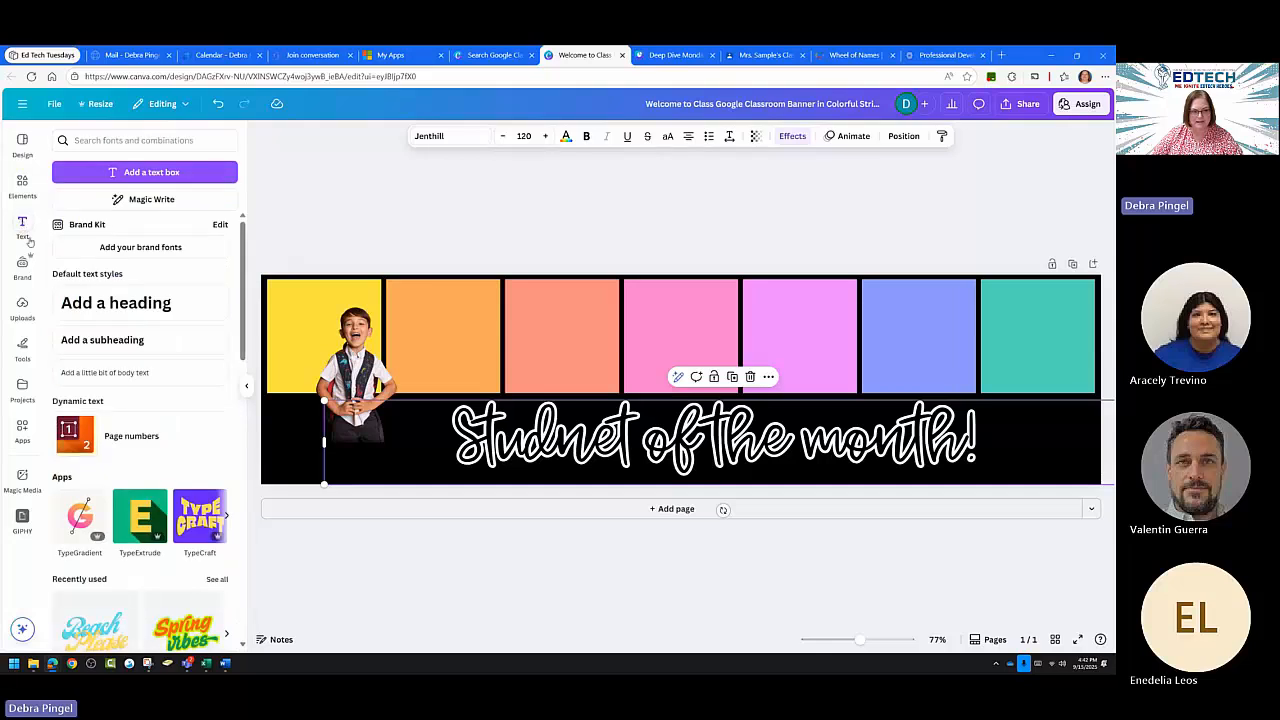
left_click(177, 172)
left_click_drag(690, 411, 680, 368)
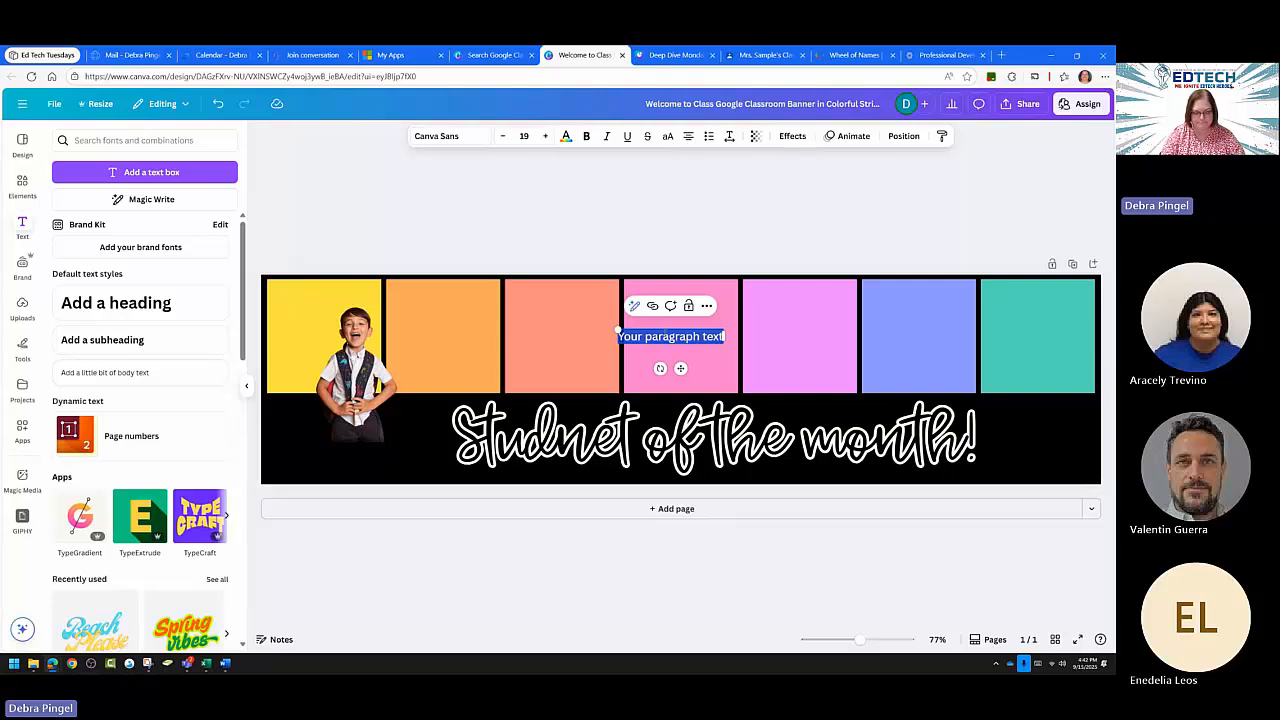
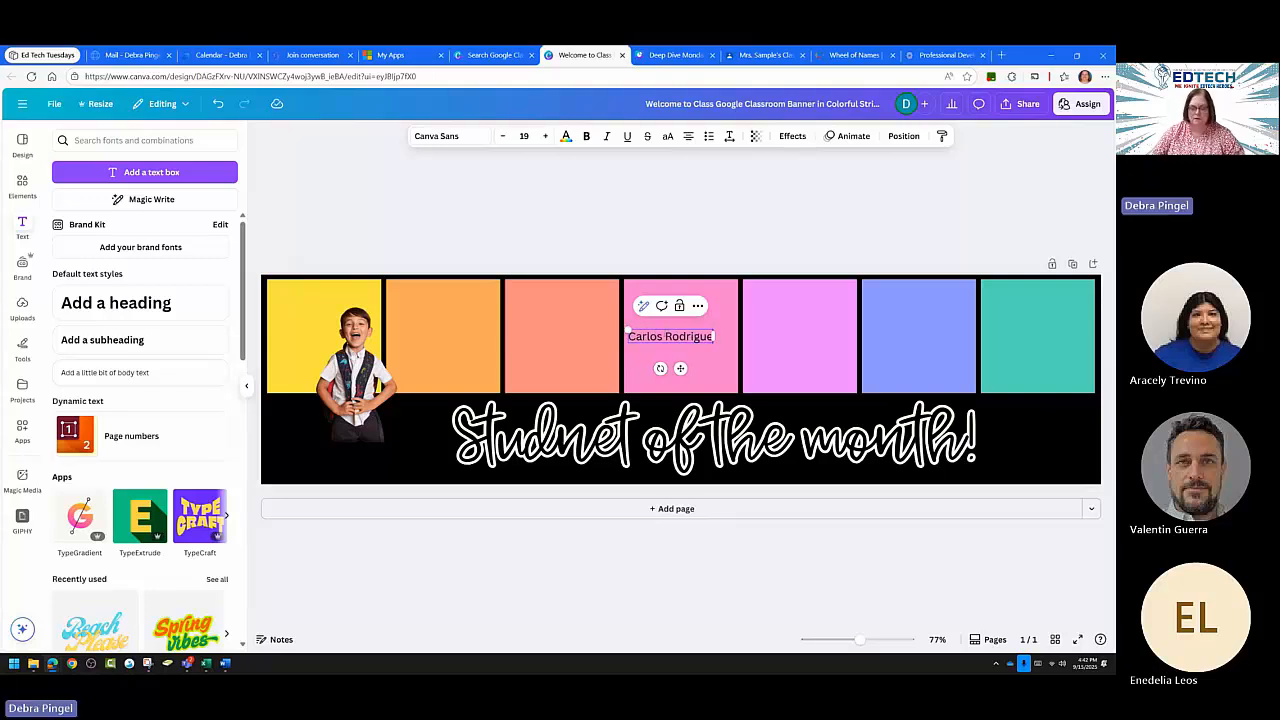
type("z")
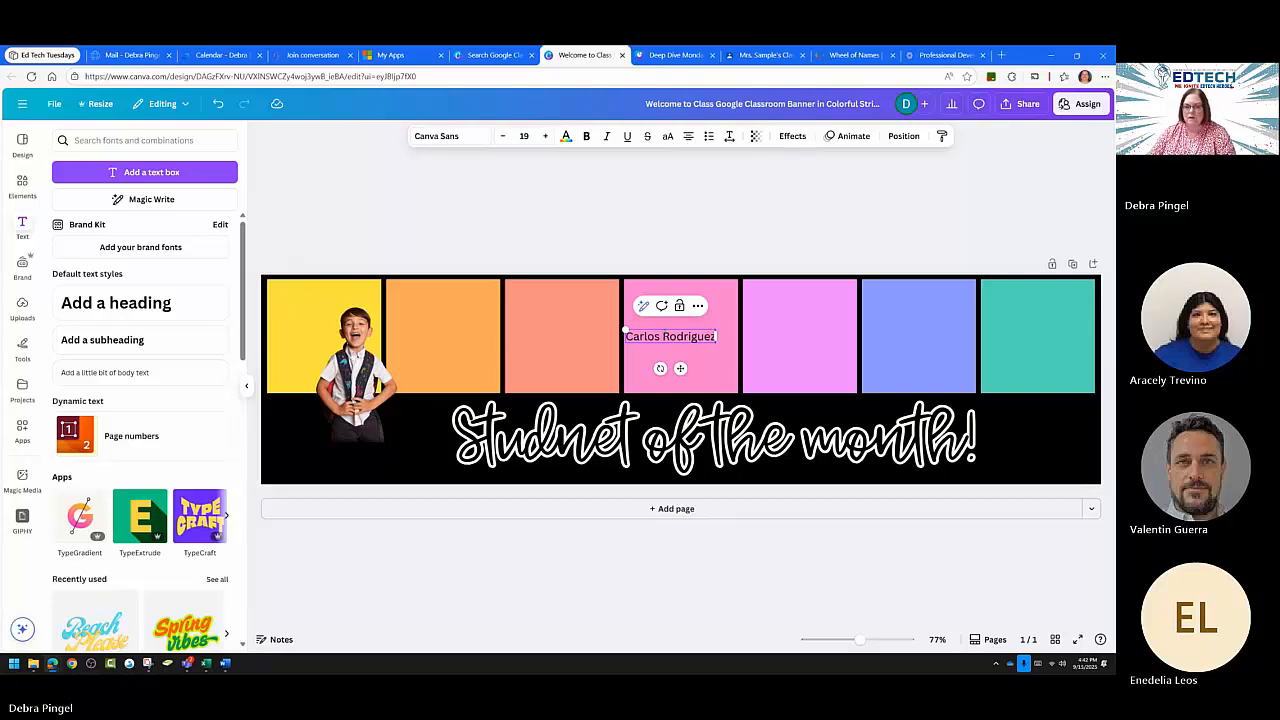
double_click(677, 337)
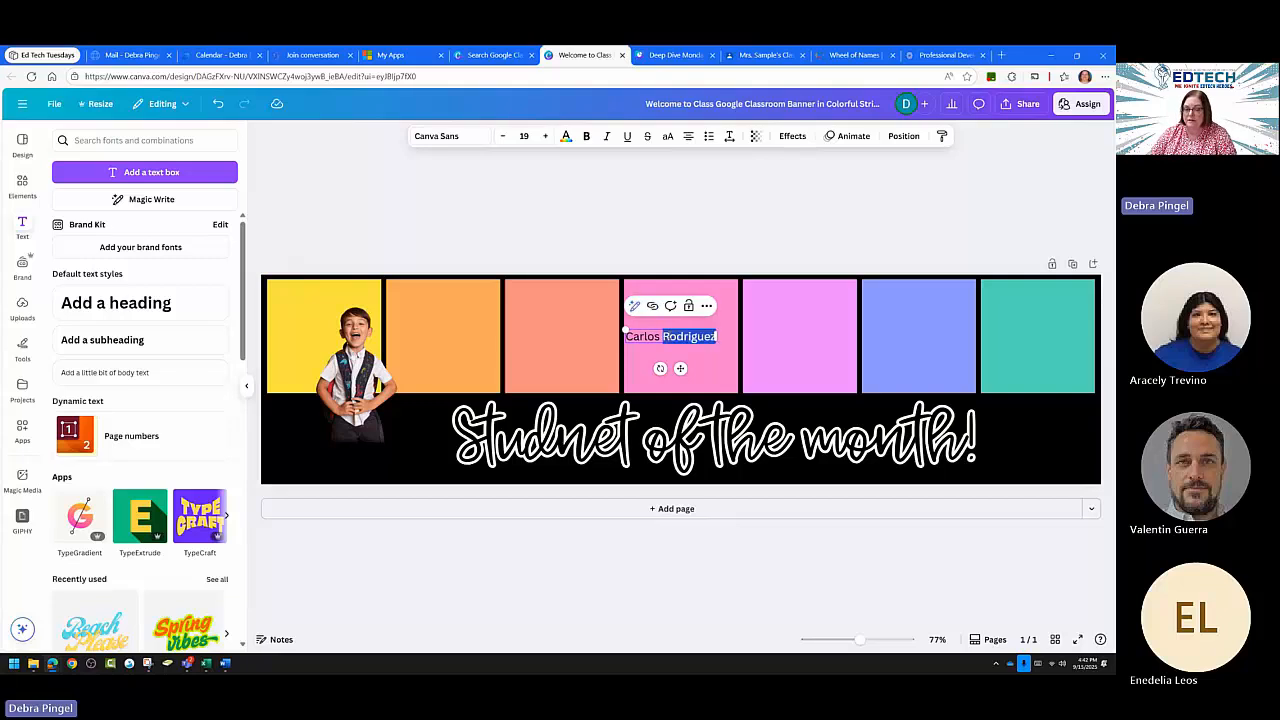
left_click(698, 338)
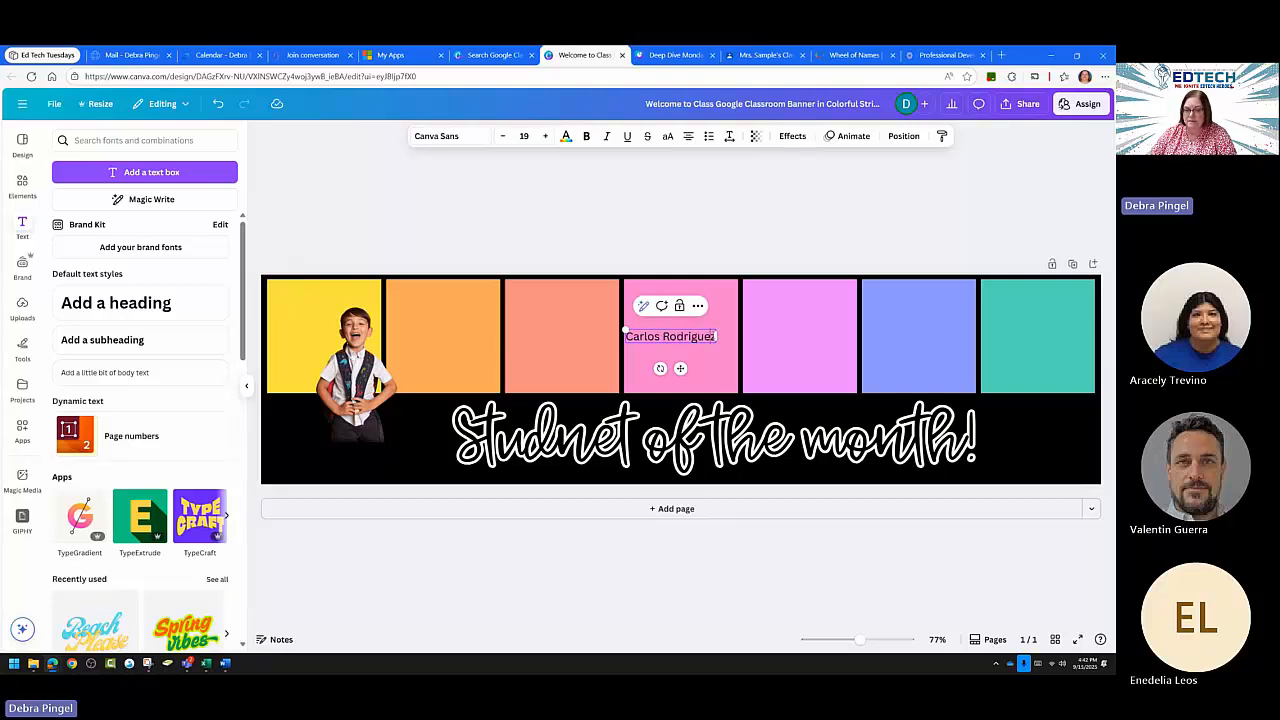
Set the student's name in the League Spartan font.
mouse_move(712, 337)
left_mouse_down()
mouse_move(623, 331)
mouse_move(716, 337)
left_mouse_up()
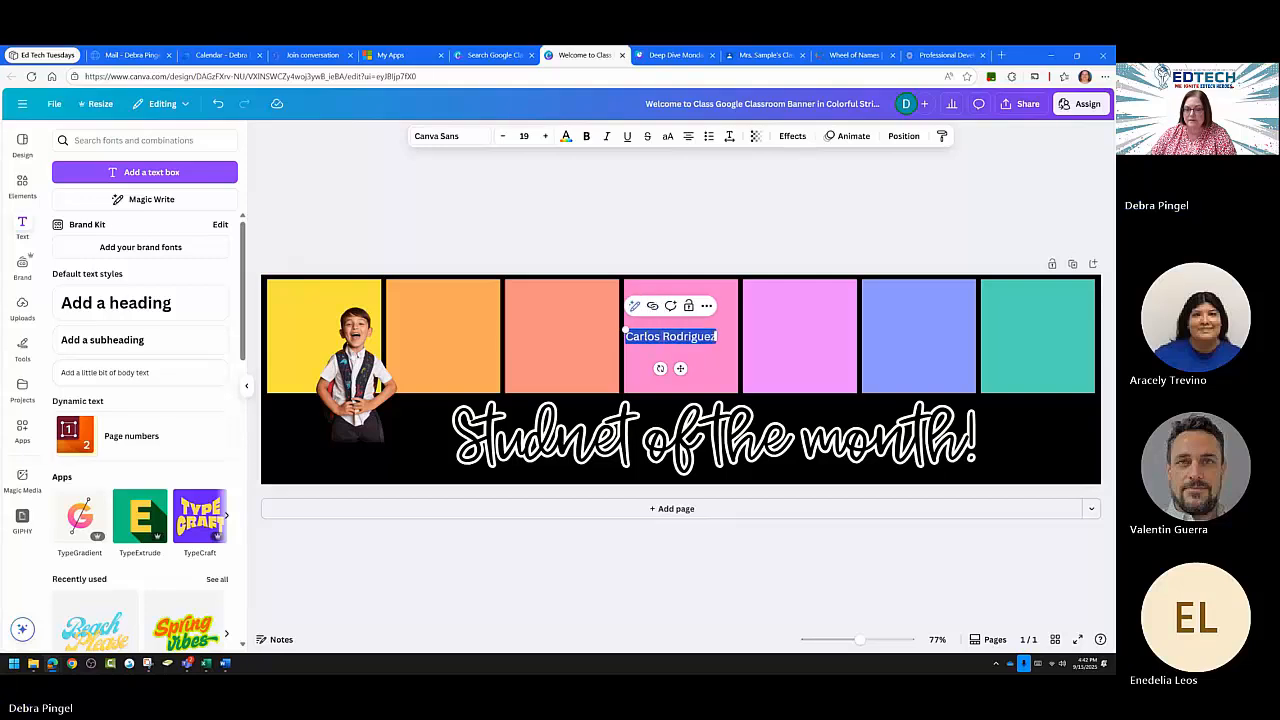
left_click(440, 136)
scroll(146, 371, "down", 5)
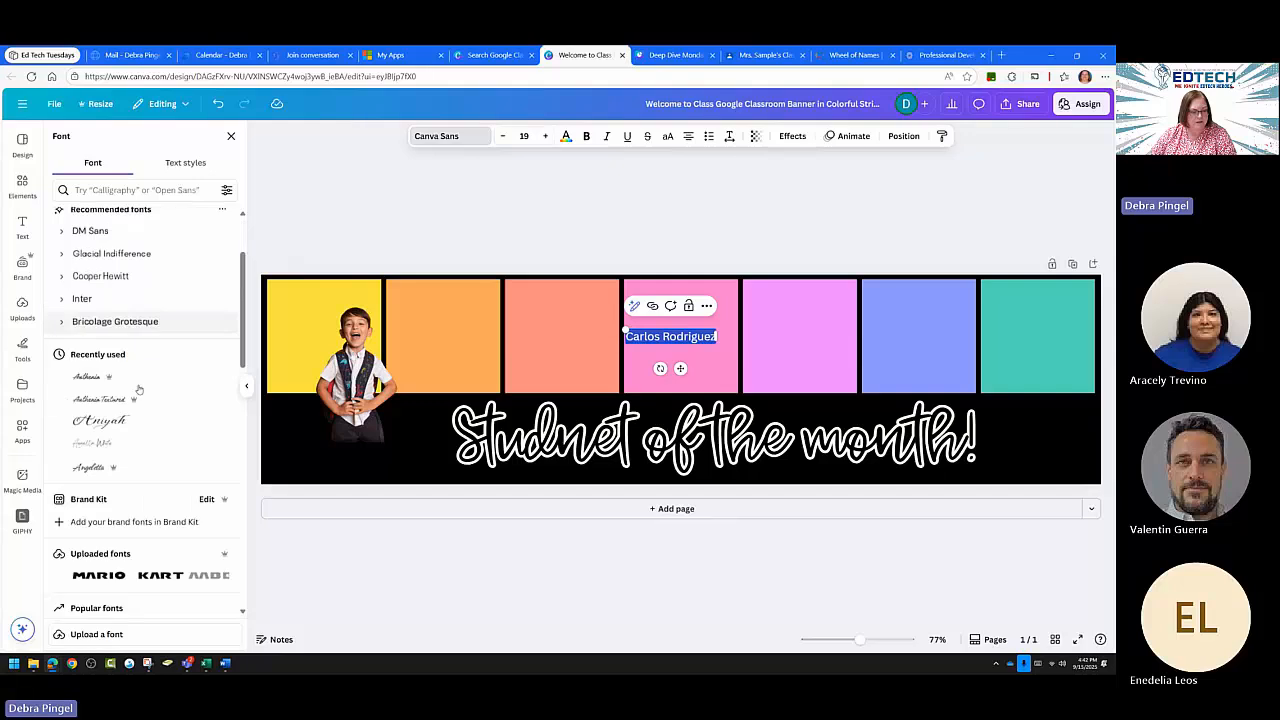
scroll(136, 395, "down", 3)
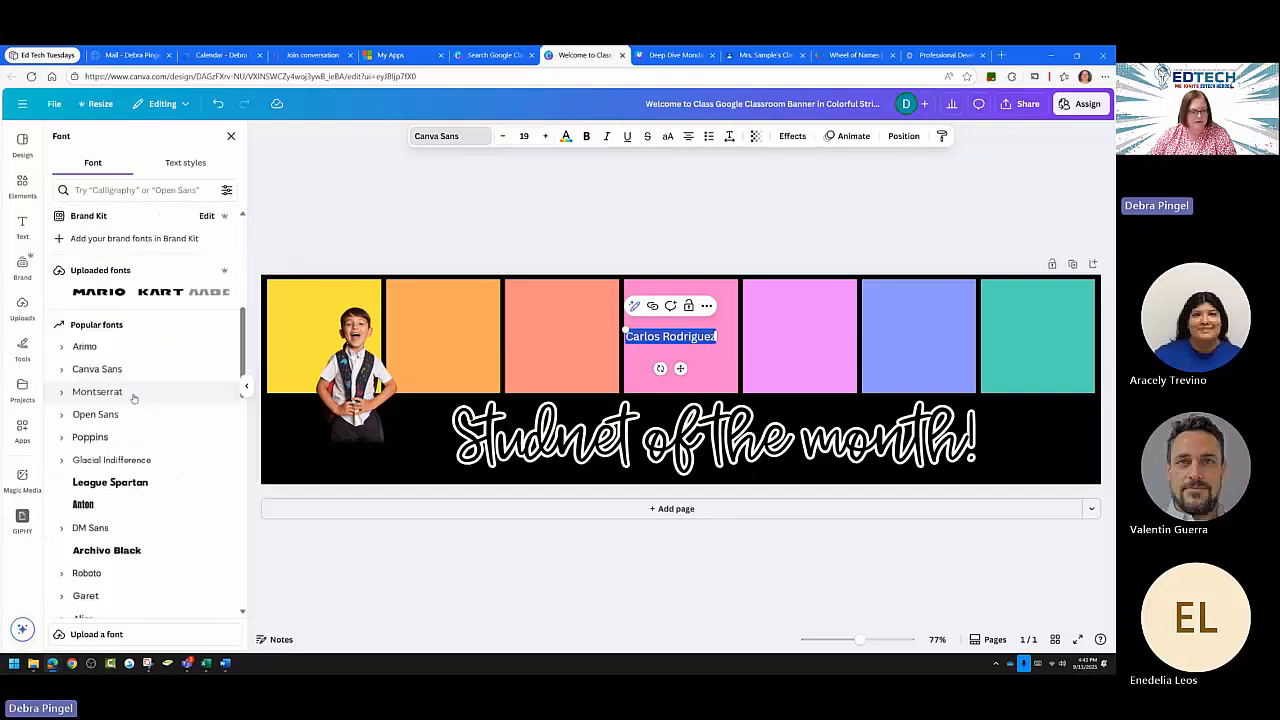
left_click(109, 483)
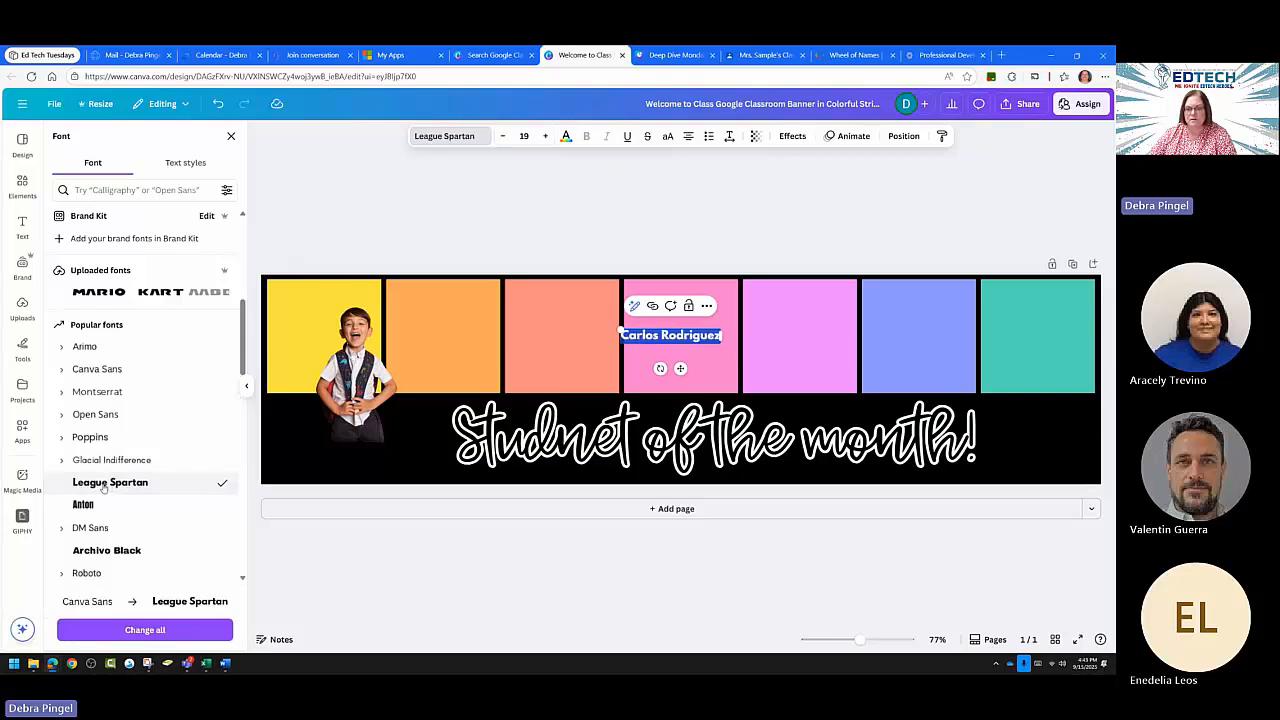
Enlarge the name to size 83 and nudge it up and right across the stripes.
left_click(545, 136)
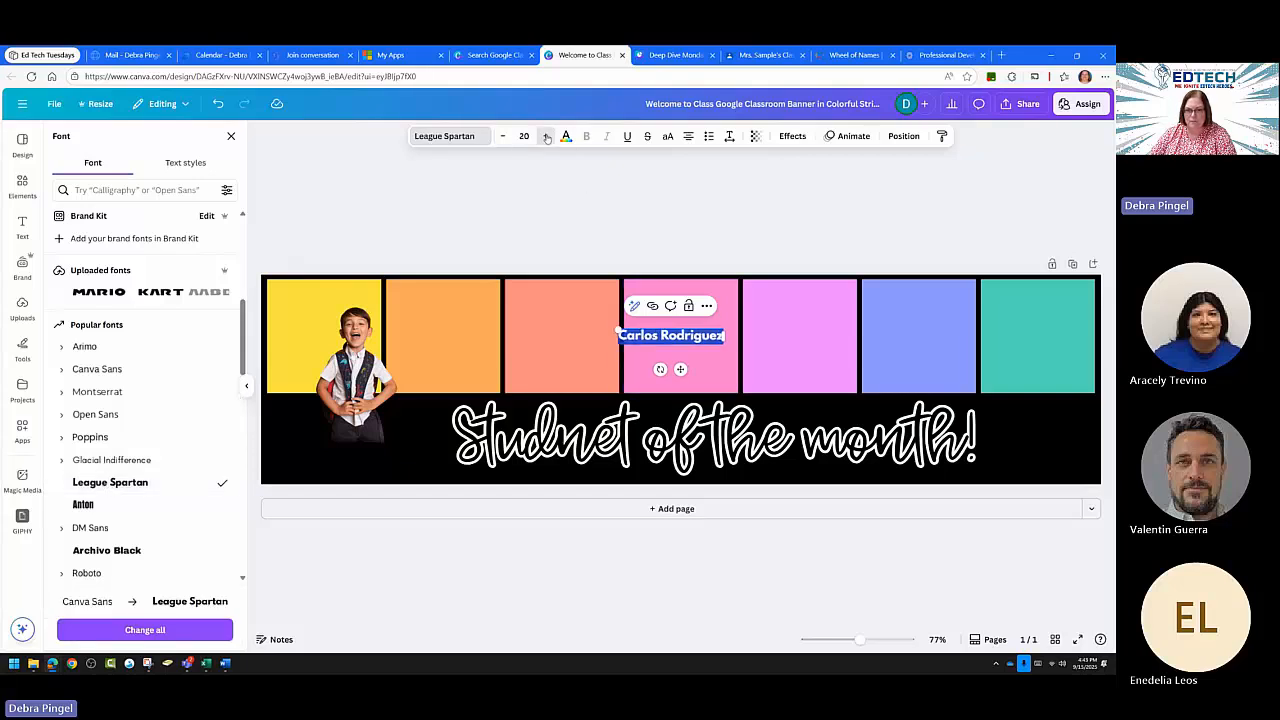
left_click(545, 136)
left_click(545, 136)
left_click(544, 137)
left_click(545, 136)
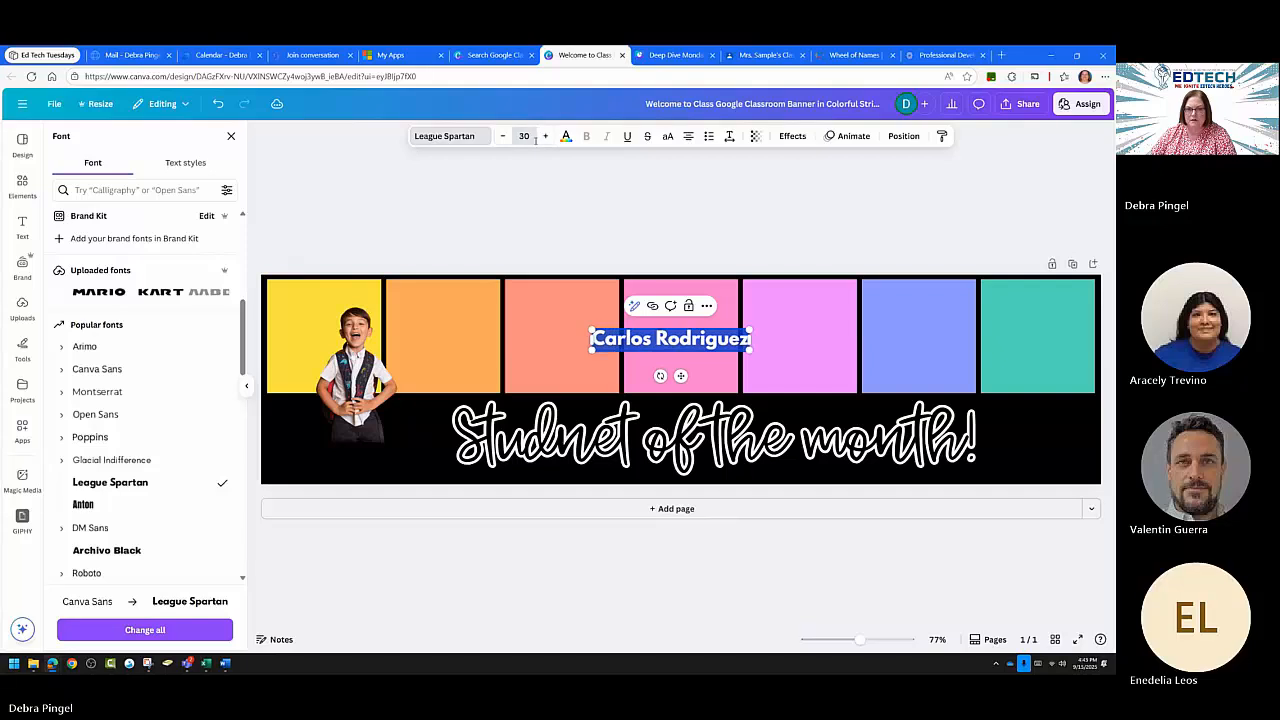
left_click(545, 136)
left_click(544, 137)
left_click(543, 137)
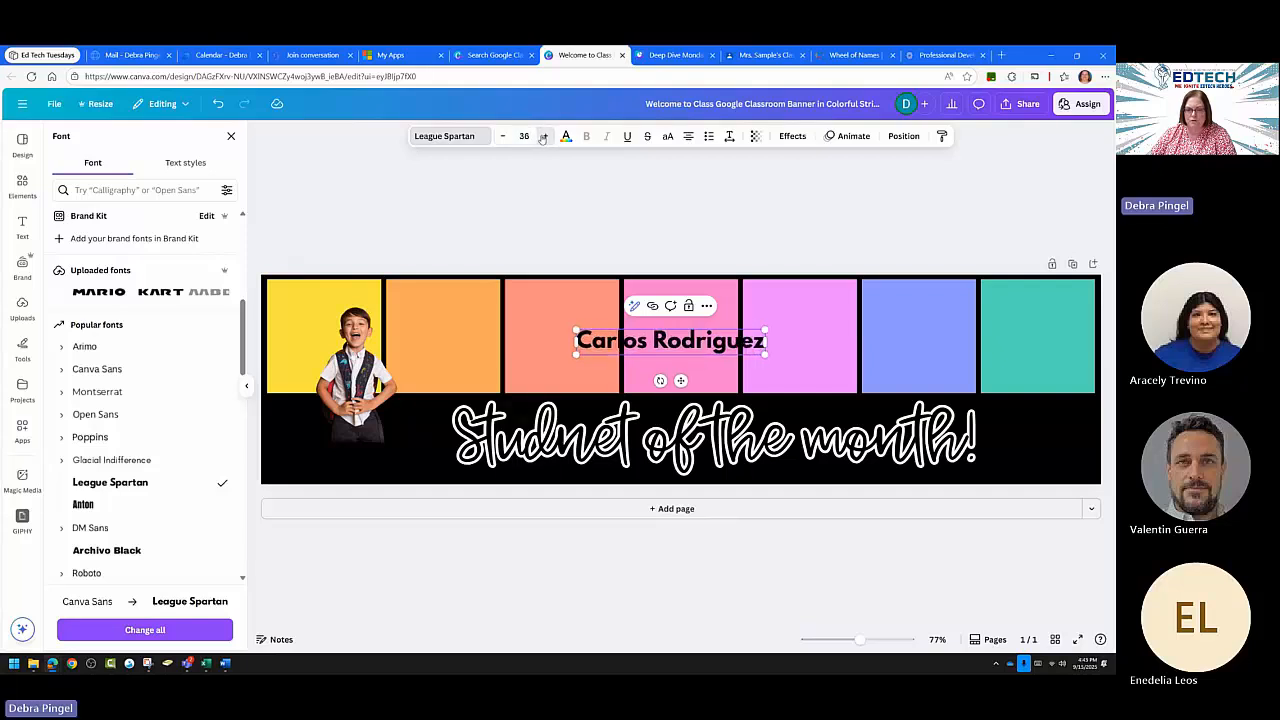
left_click(543, 137)
left_click(542, 138)
left_click(542, 138)
left_click(542, 138)
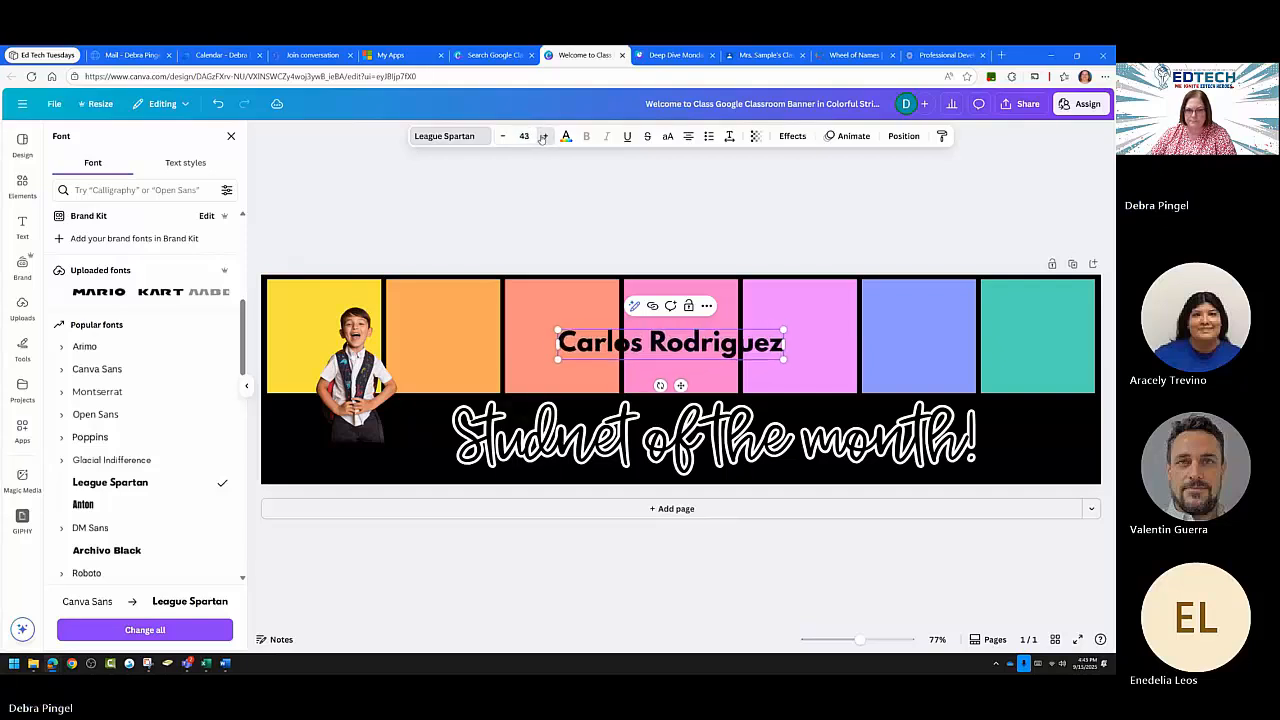
left_click(542, 138)
left_click(542, 138)
left_click(542, 138)
left_click(542, 138)
left_click(542, 138)
left_click(542, 138)
left_click(542, 138)
left_click(542, 138)
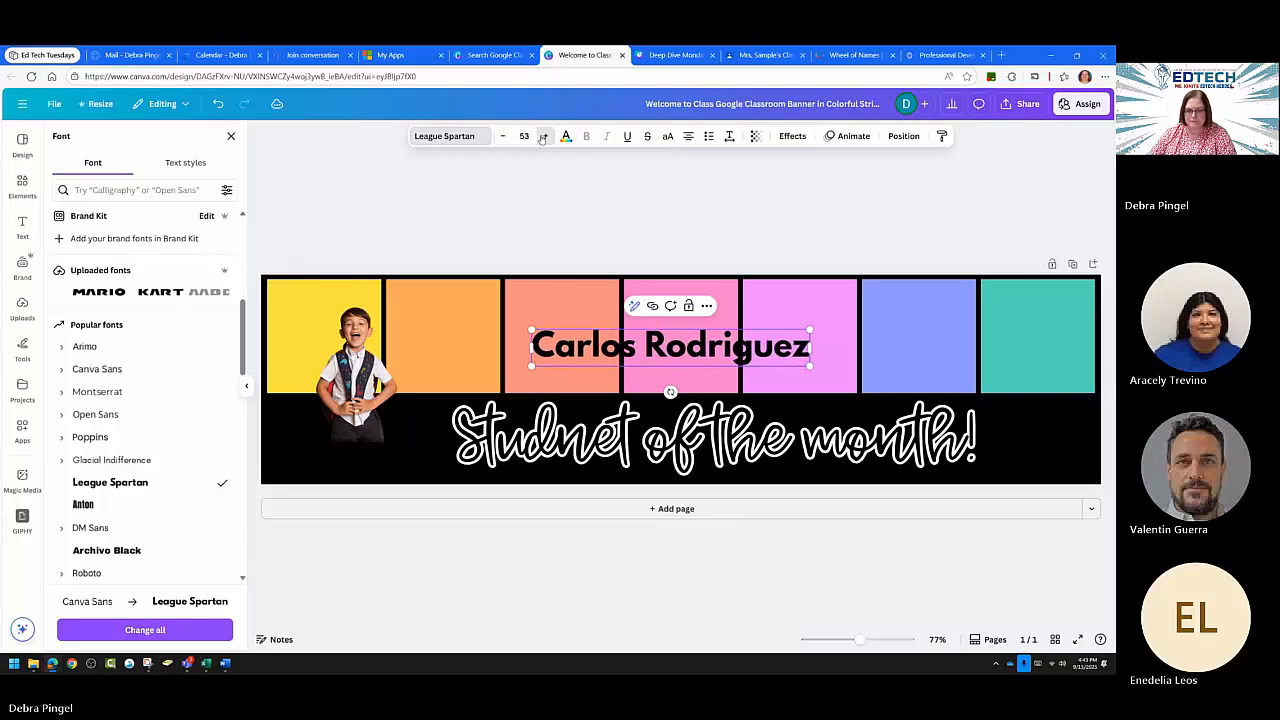
left_click(542, 138)
left_click(542, 138)
left_click(542, 138)
left_click(542, 138)
left_click(541, 138)
left_click(541, 138)
left_click(541, 138)
left_click(541, 138)
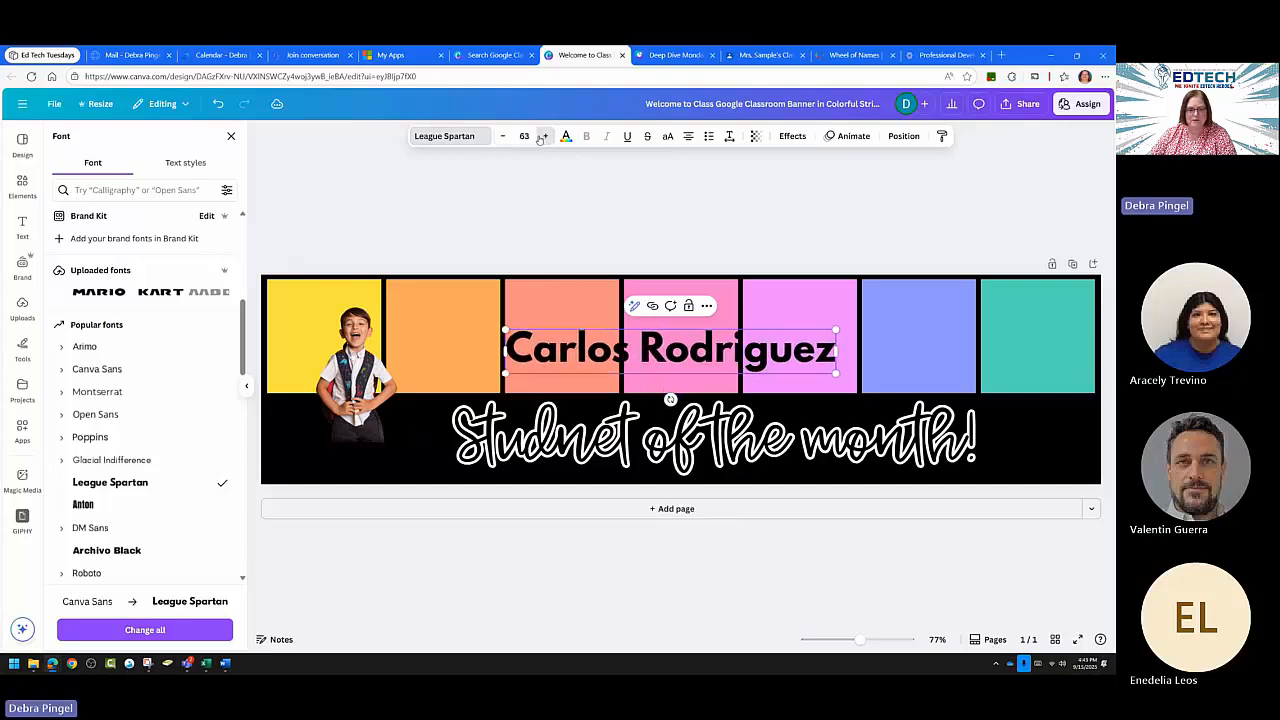
left_click(540, 138)
left_click(540, 138)
left_click(539, 139)
left_click(539, 139)
left_click(538, 140)
left_click(537, 140)
left_click(538, 140)
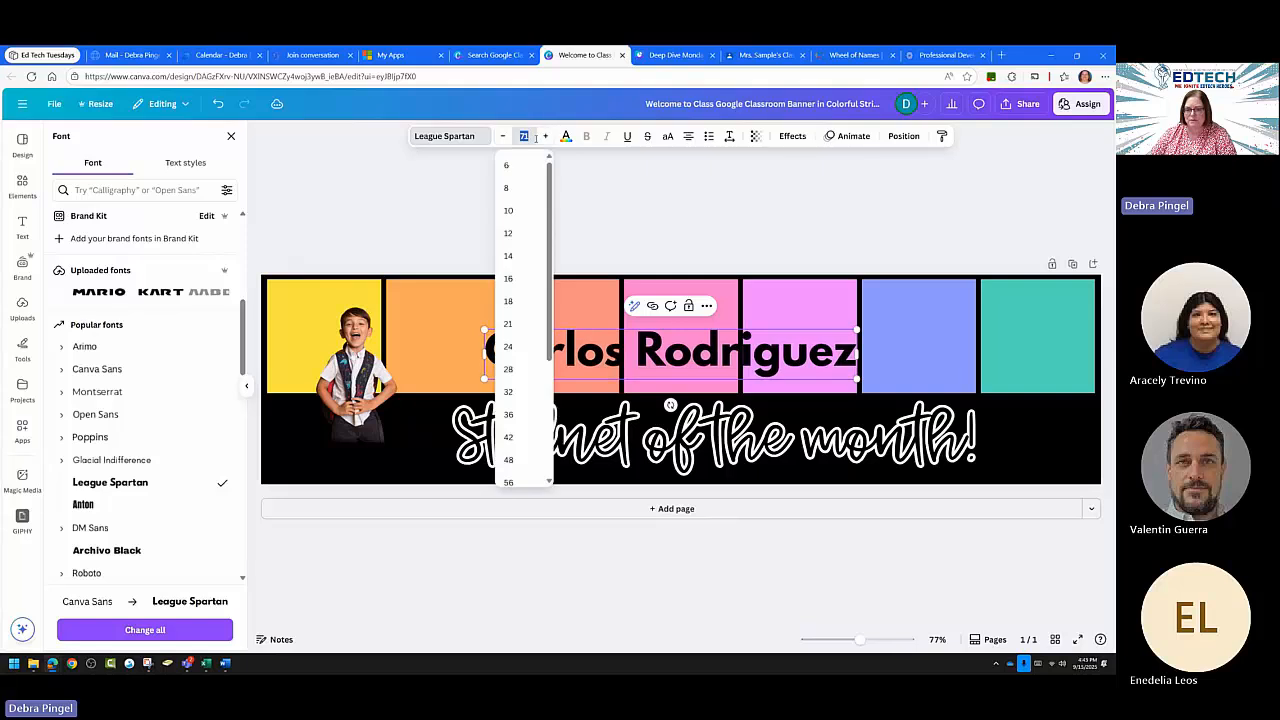
left_click(544, 139)
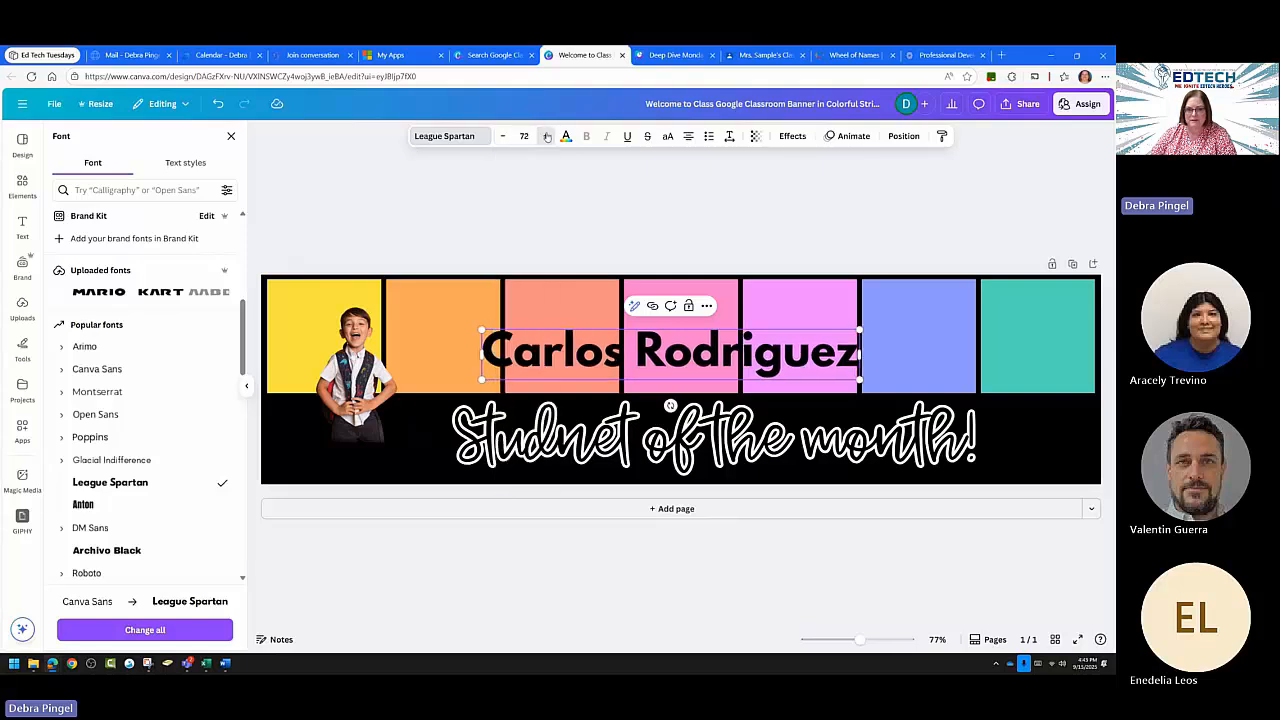
left_click(543, 138)
left_click(543, 138)
left_click(542, 138)
left_click(542, 138)
left_click(542, 138)
left_click(541, 137)
left_click(541, 137)
left_click(541, 137)
left_click(541, 137)
left_click(541, 137)
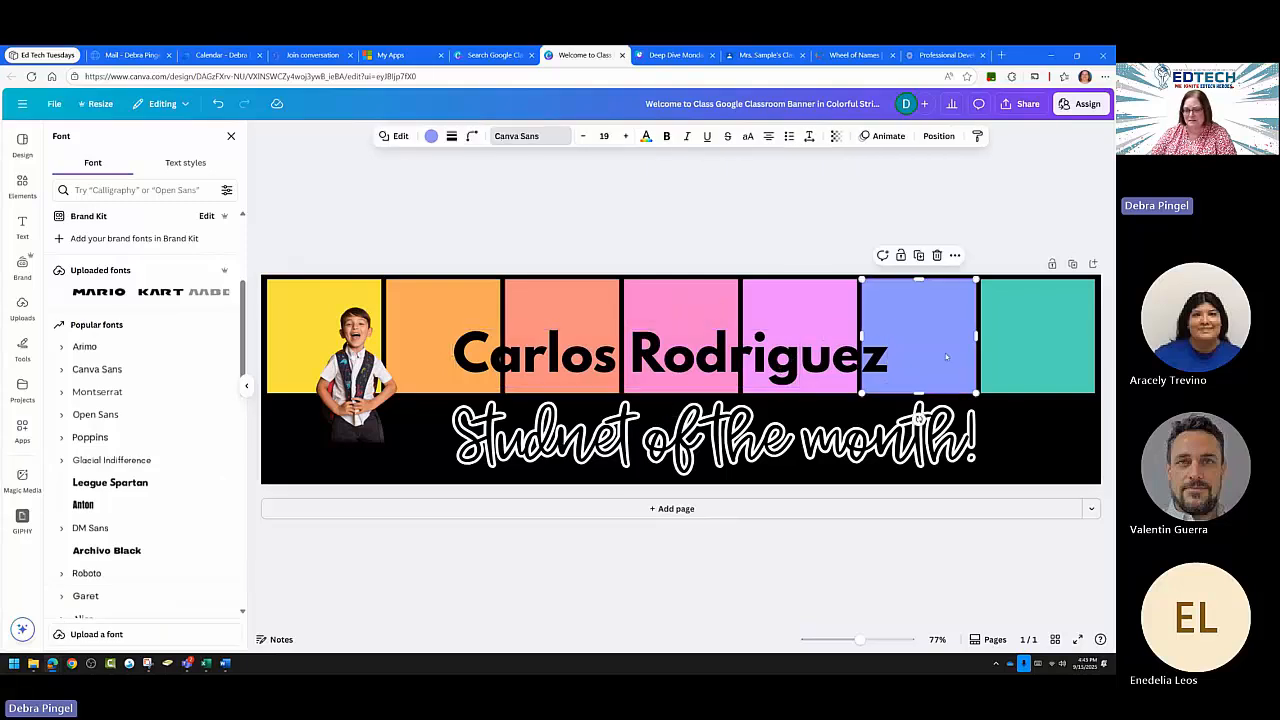
left_click_drag(808, 358, 818, 341)
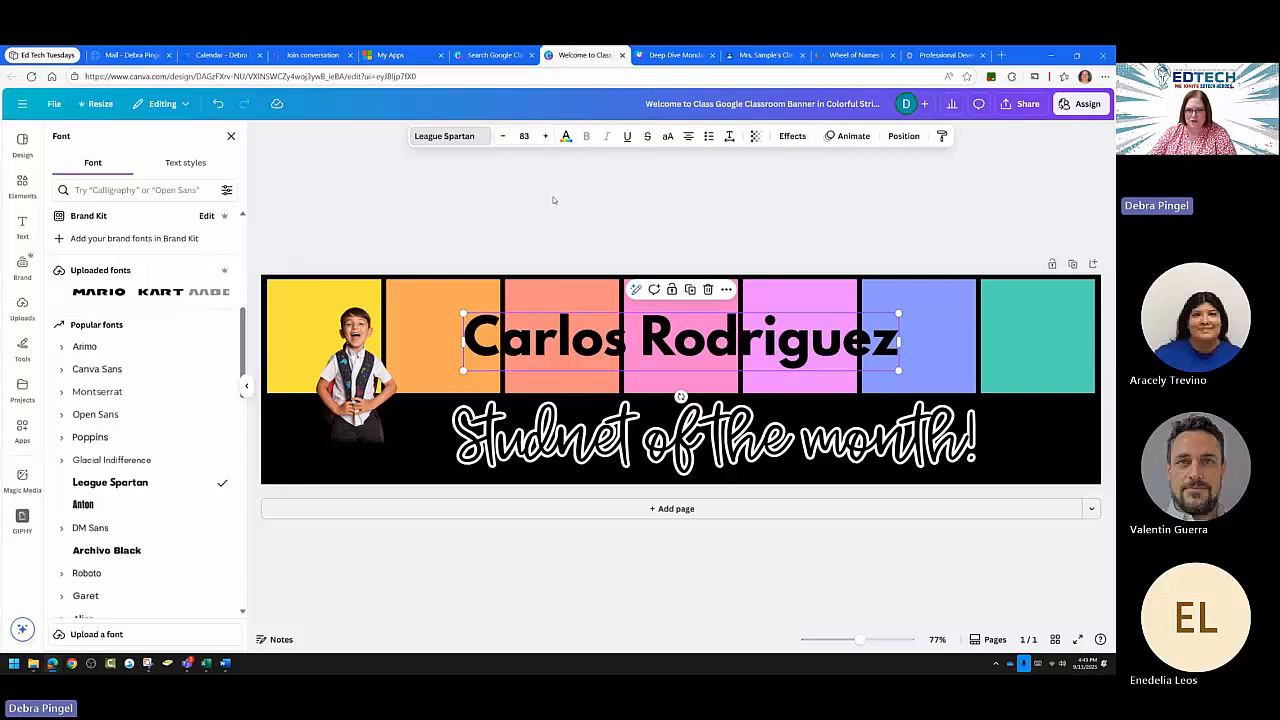
Change the student's name text colour to yellow.
left_click(566, 137)
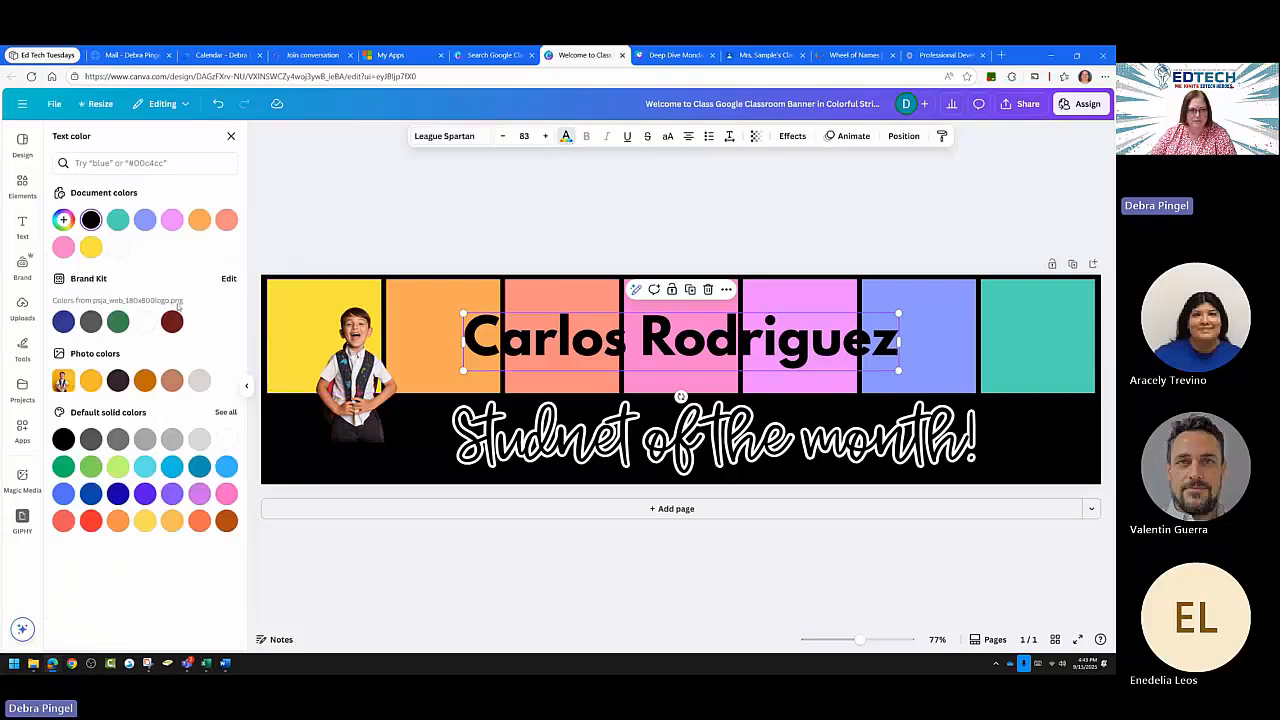
left_click(91, 247)
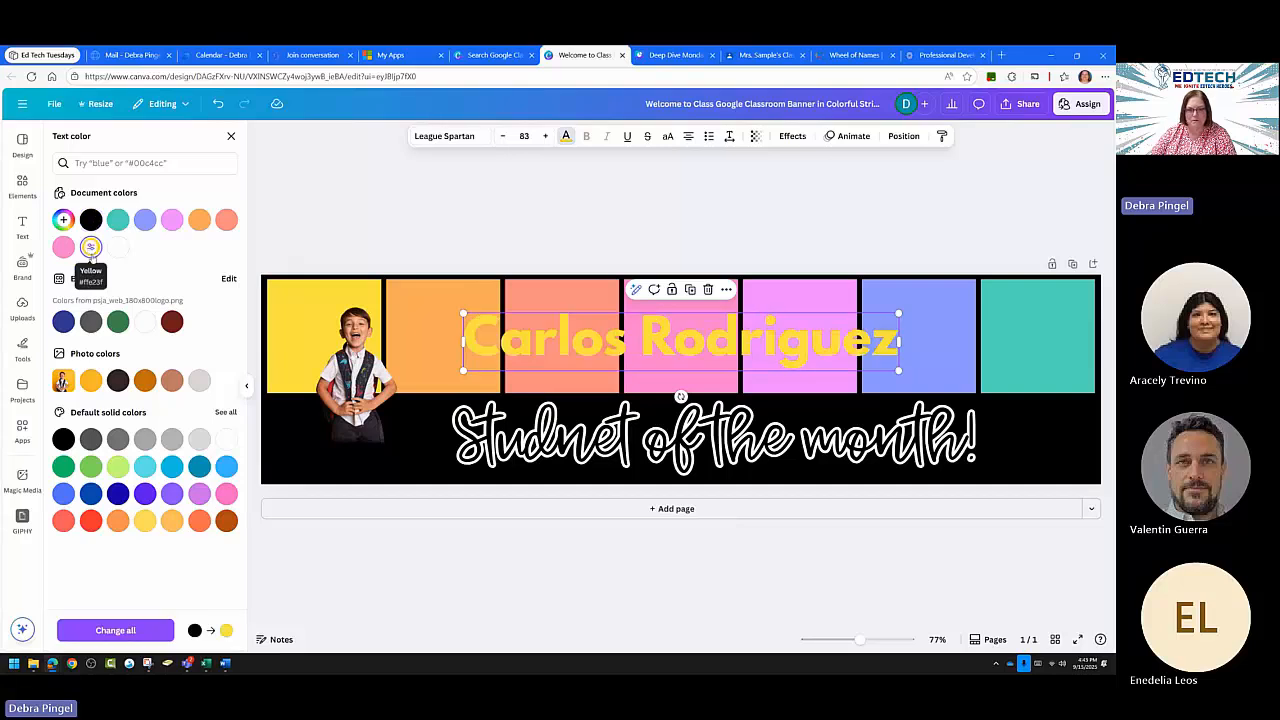
left_click(592, 558)
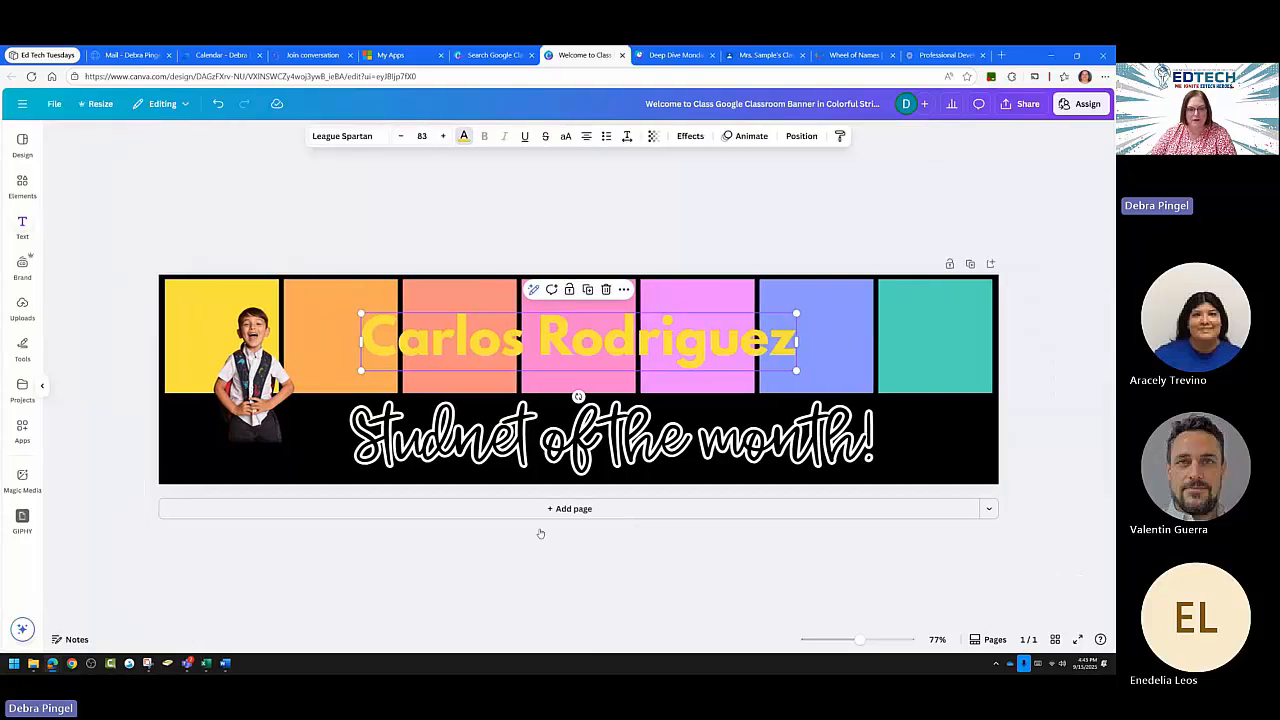
left_click(460, 567)
Shrink the boy's photo slightly and move it lower on the banner's left side.
left_click(368, 406)
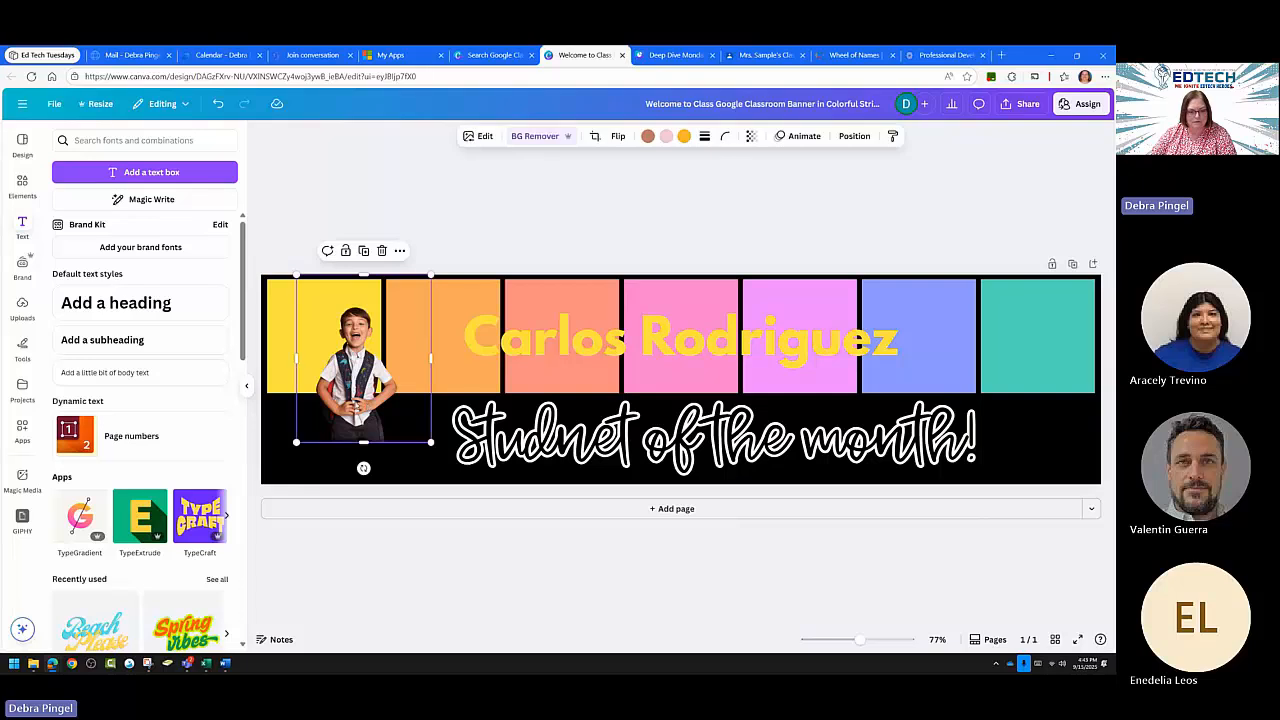
left_click_drag(432, 441, 416, 443)
left_click_drag(364, 413, 350, 435)
left_click(438, 510)
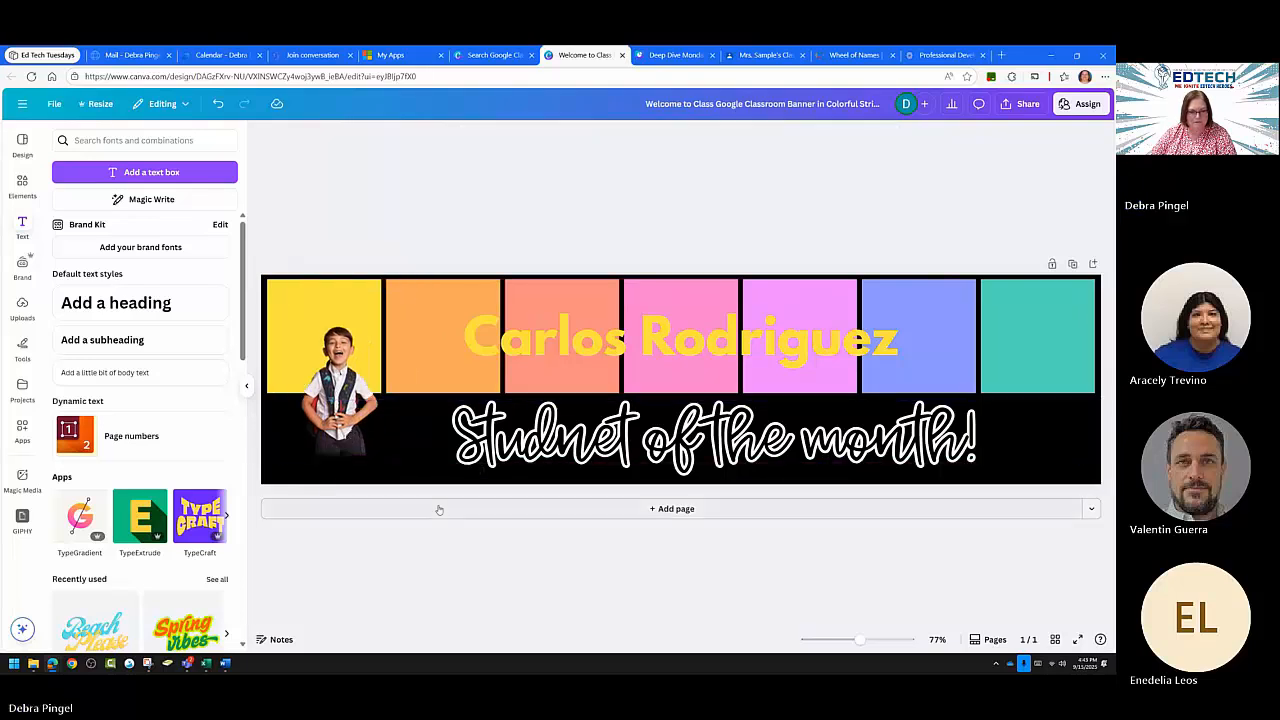
Search the Elements library for 'Frogs'.
left_click(22, 185)
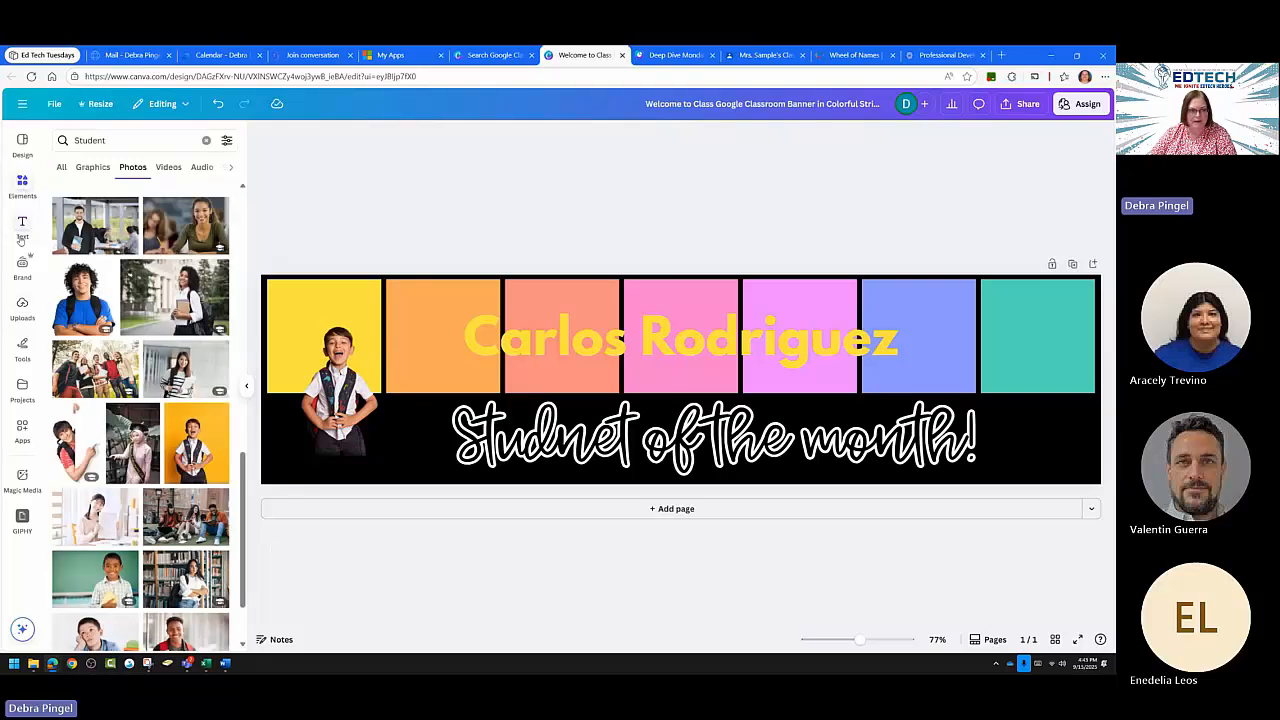
left_click(23, 186)
left_click(102, 145)
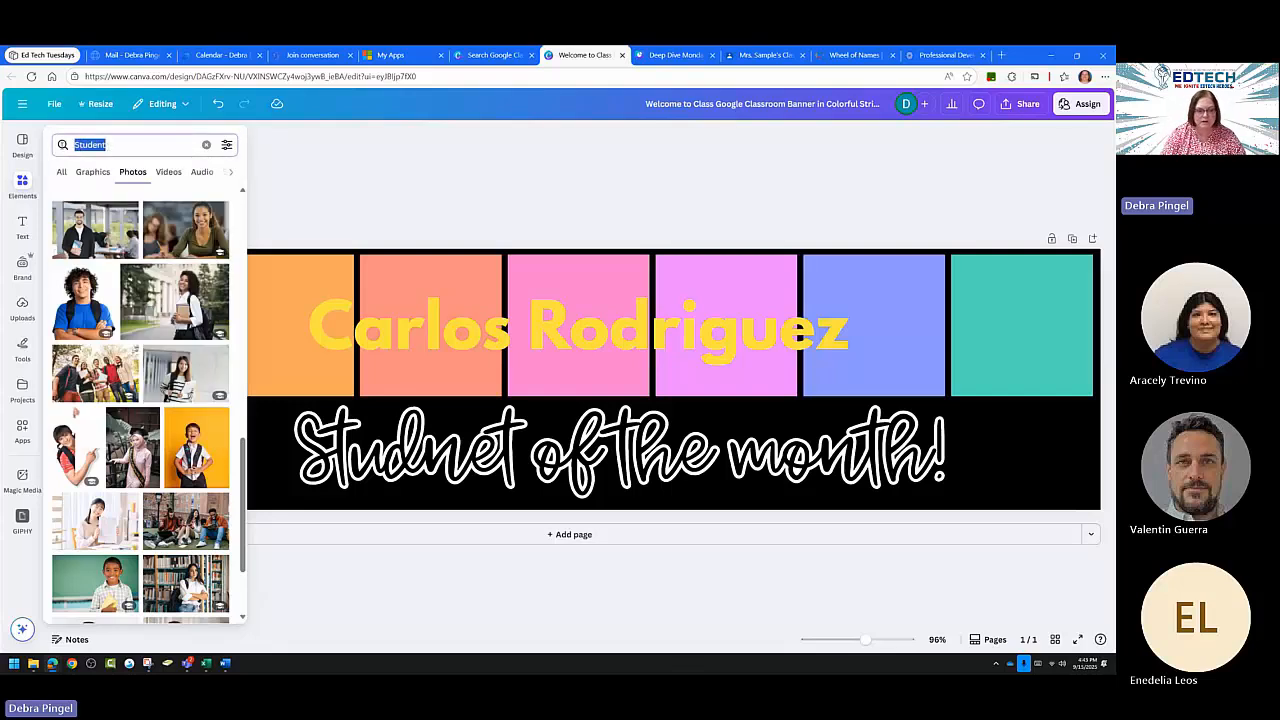
type("Frogs")
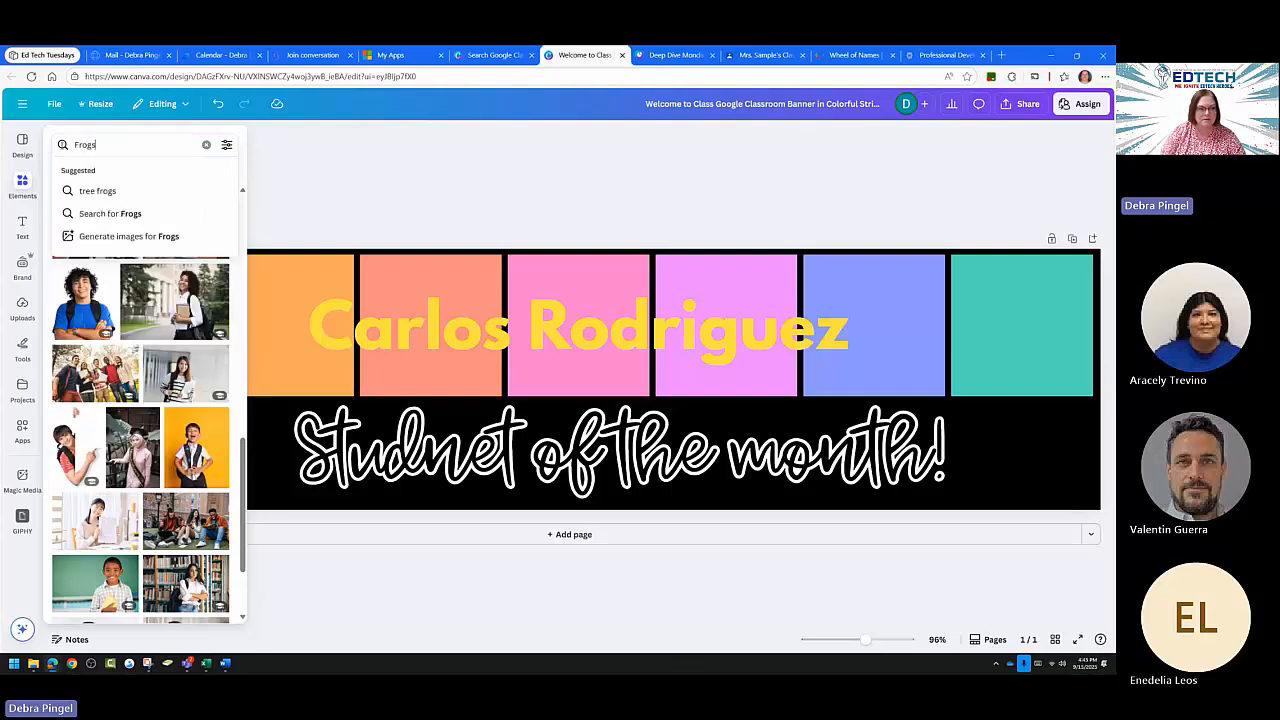
key("Return")
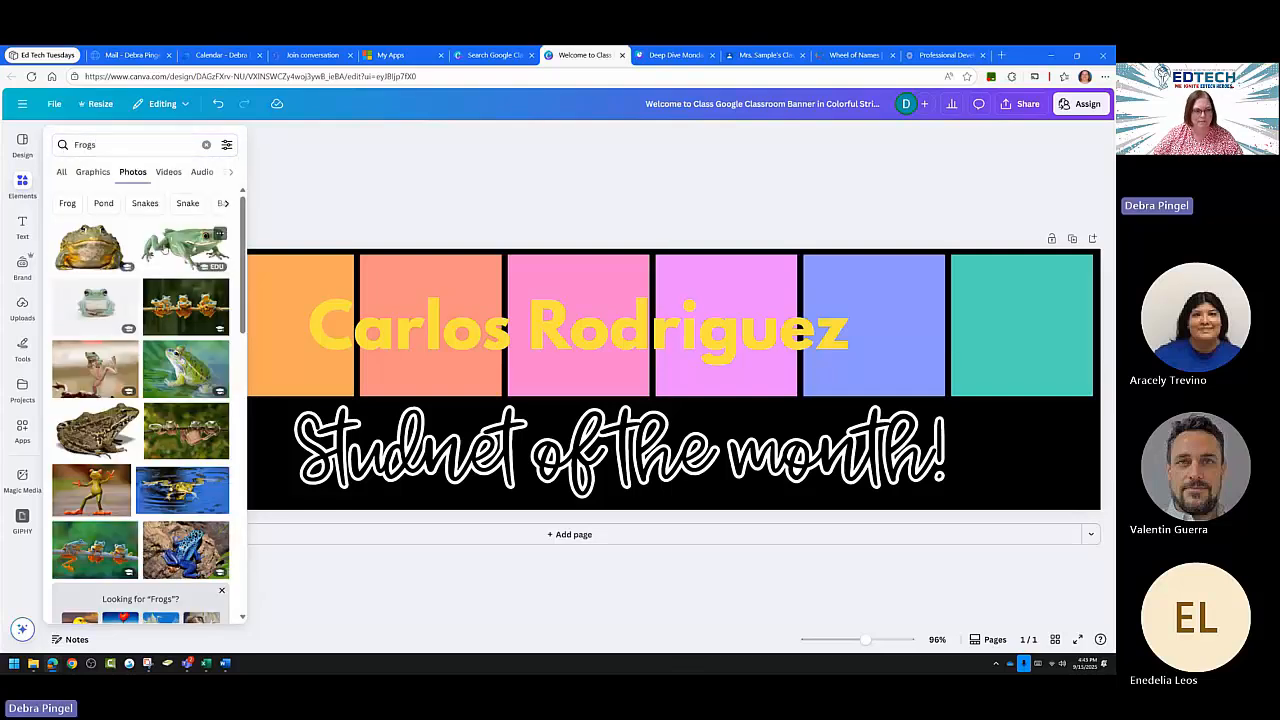
Add the green tree frog photo and shrink it small beside the boy.
left_click(185, 247)
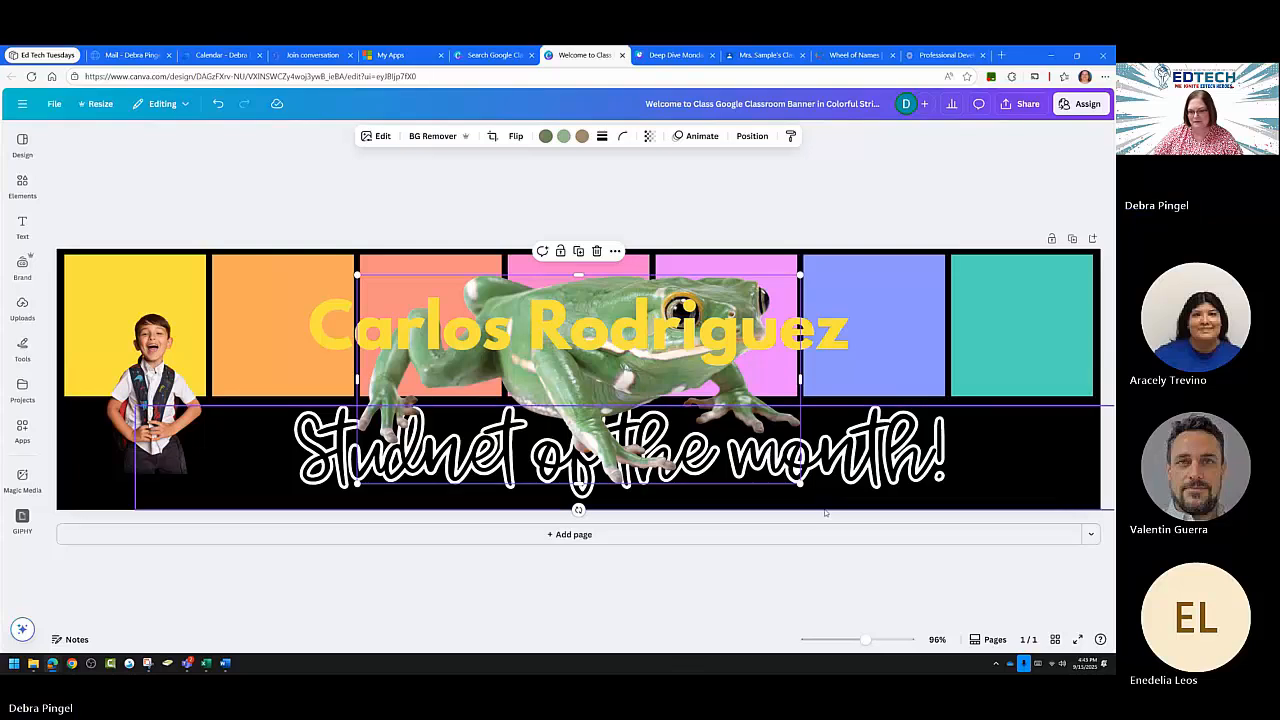
left_click_drag(800, 484, 282, 480)
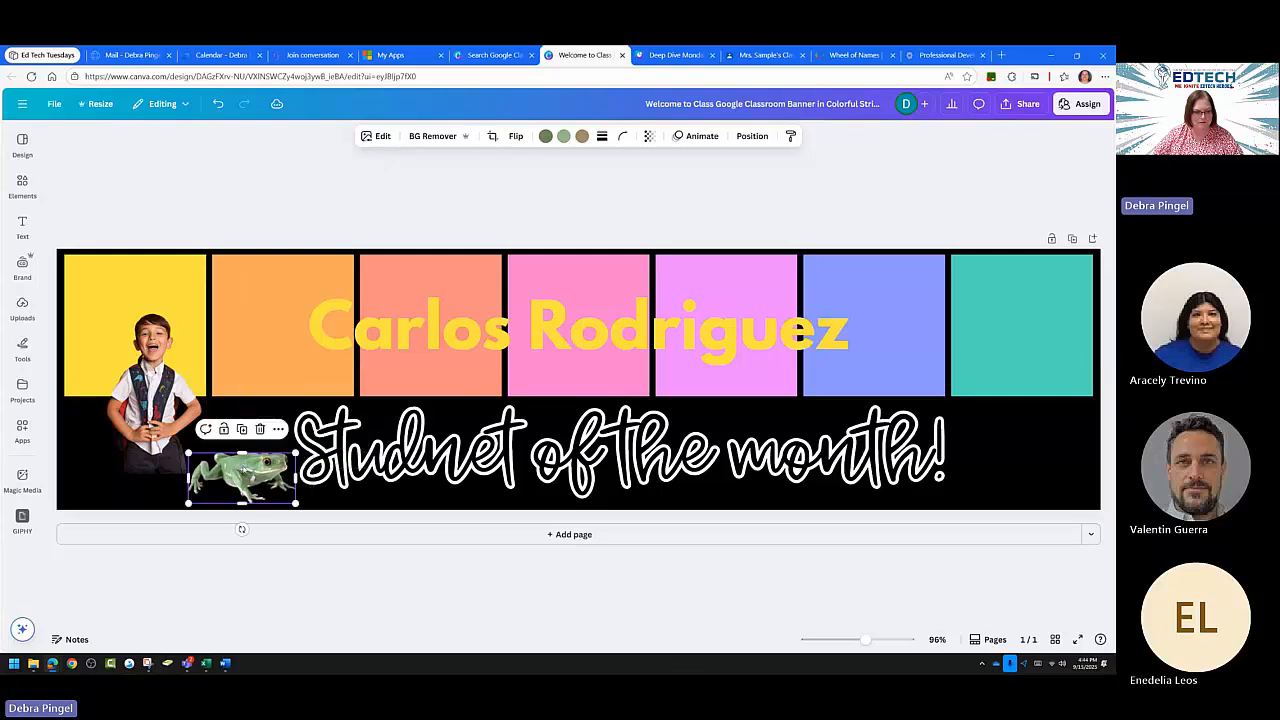
left_click(22, 188)
Search Elements for 'Pizza' and add the pepperoni slice photo to the banner.
left_click_drag(130, 142, 43, 152)
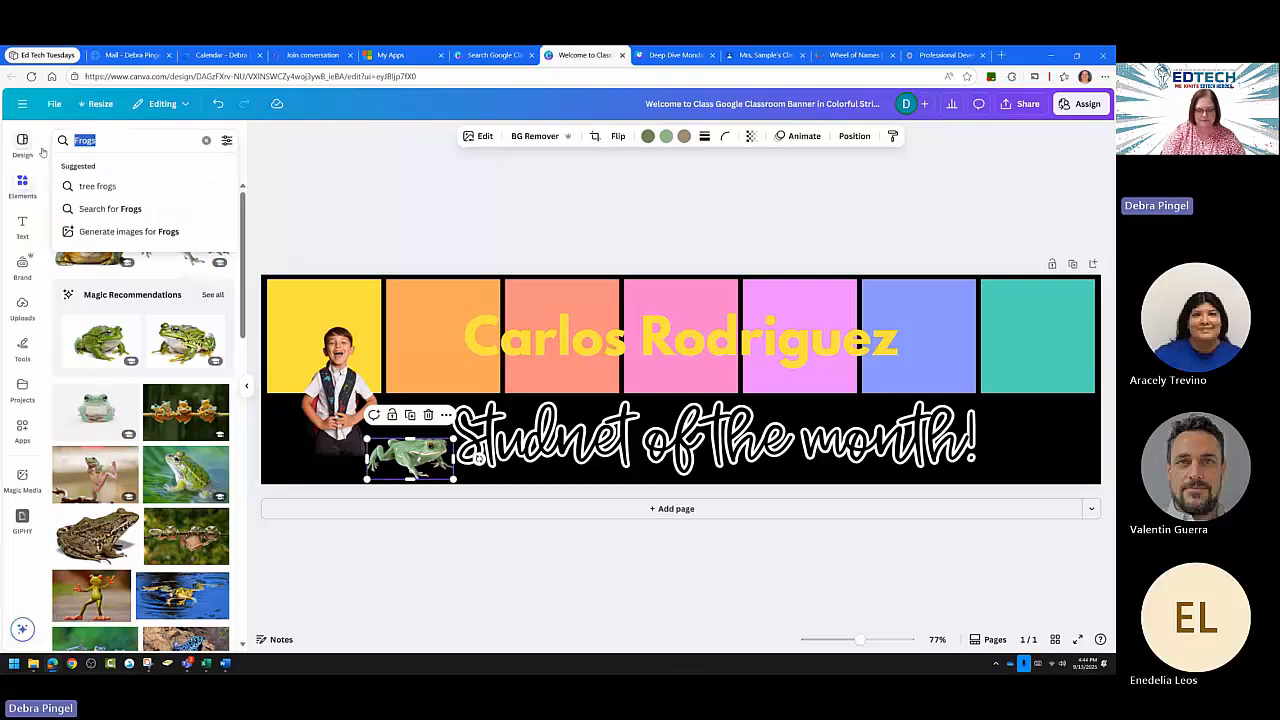
type("Pizza")
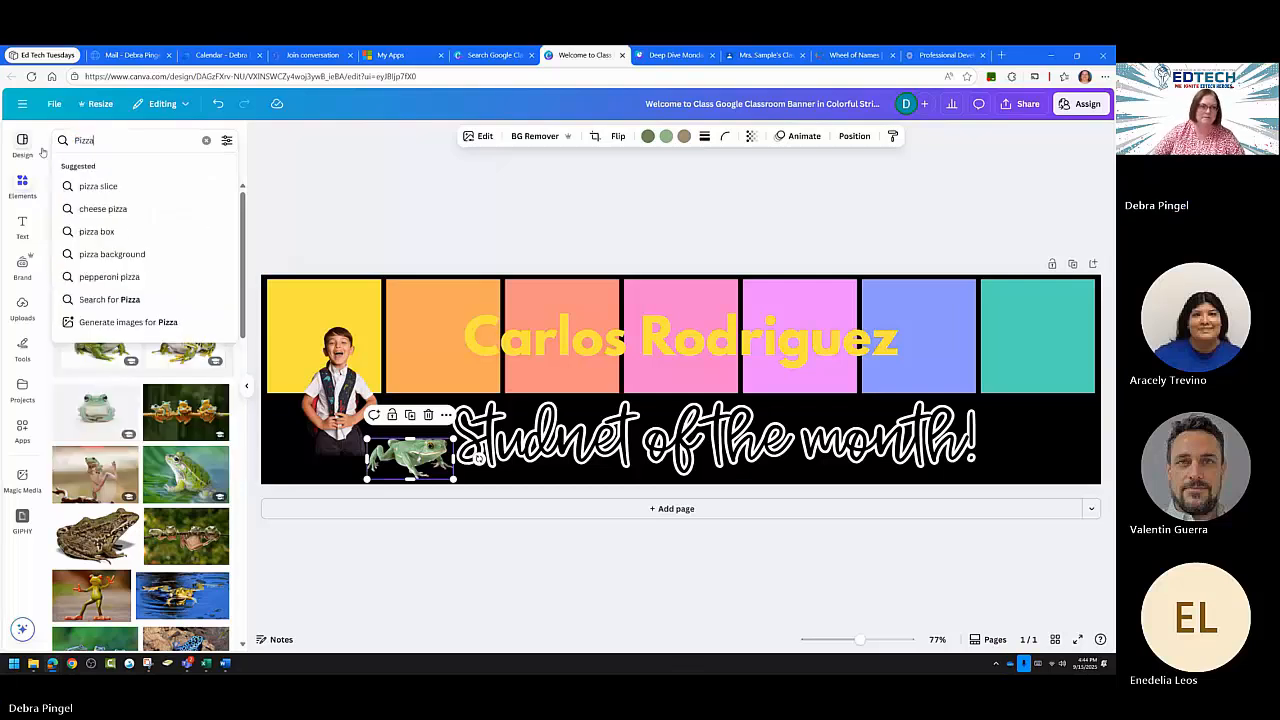
left_click(112, 188)
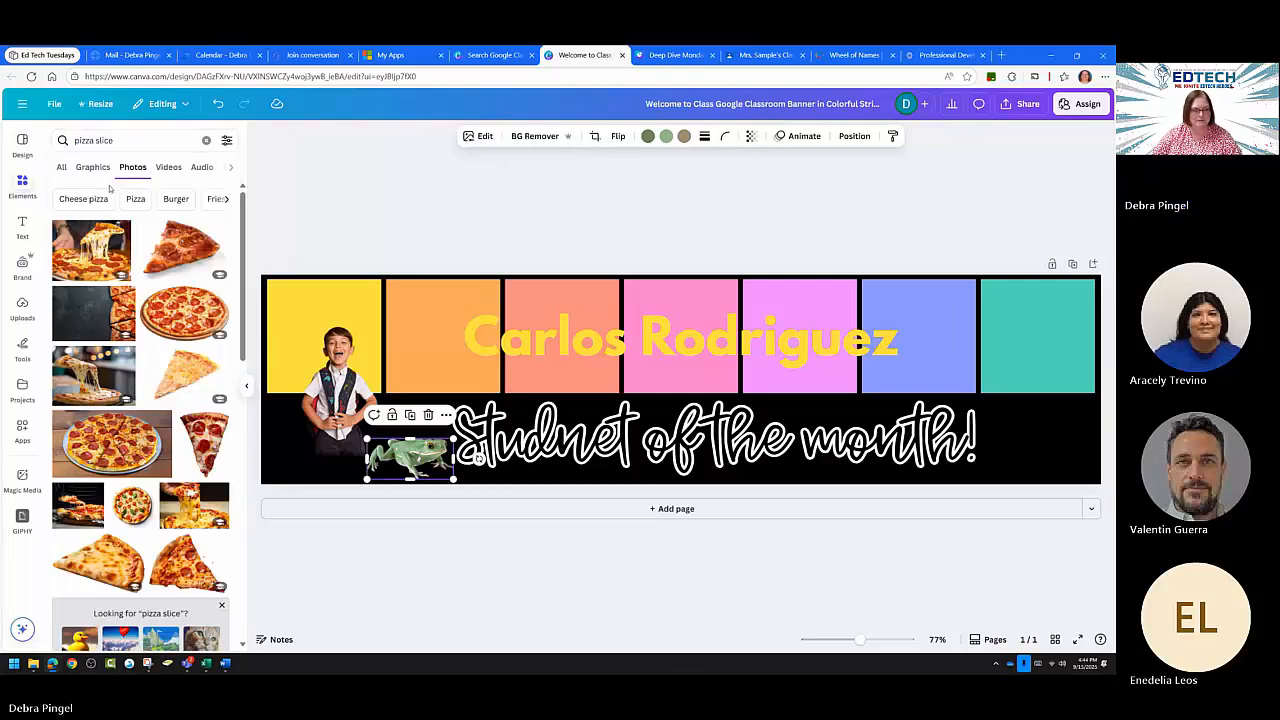
left_click(204, 442)
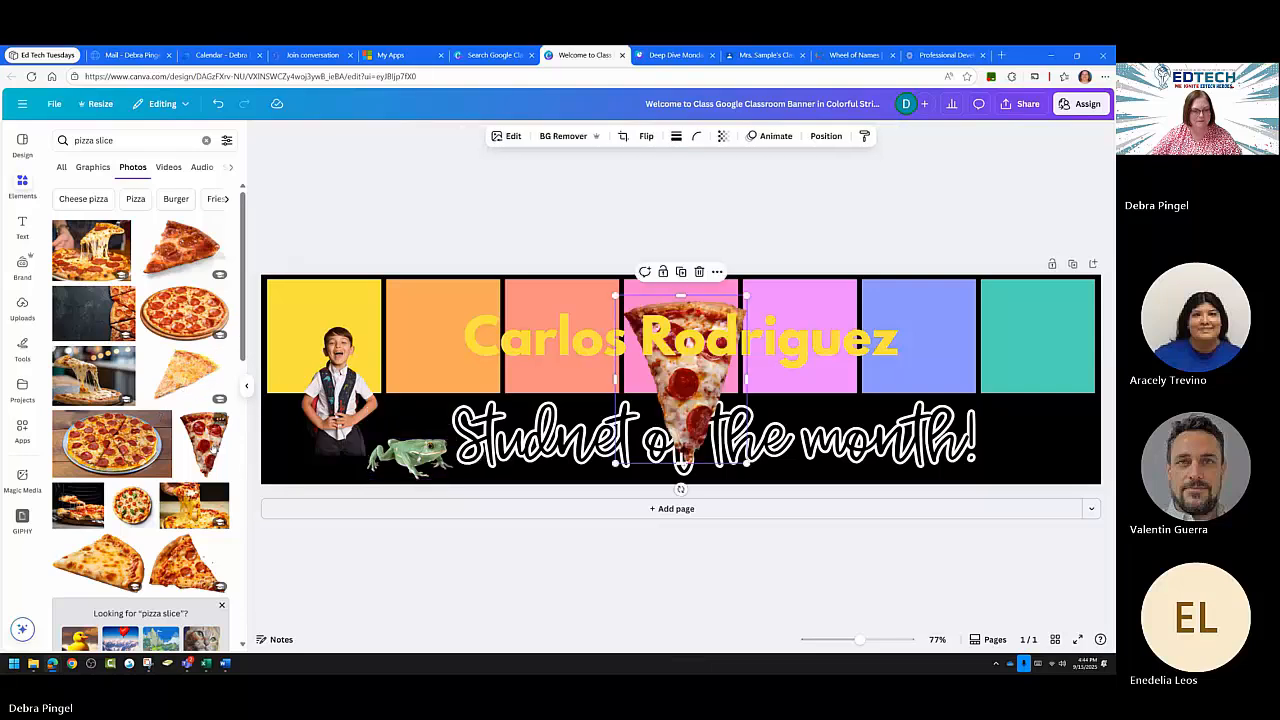
Shrink the pizza slice over the right-end teal stripe, then raise the boy and frog.
left_click_drag(676, 365, 1016, 360)
left_click_drag(1082, 458, 1053, 422)
left_click_drag(1010, 372, 1025, 376)
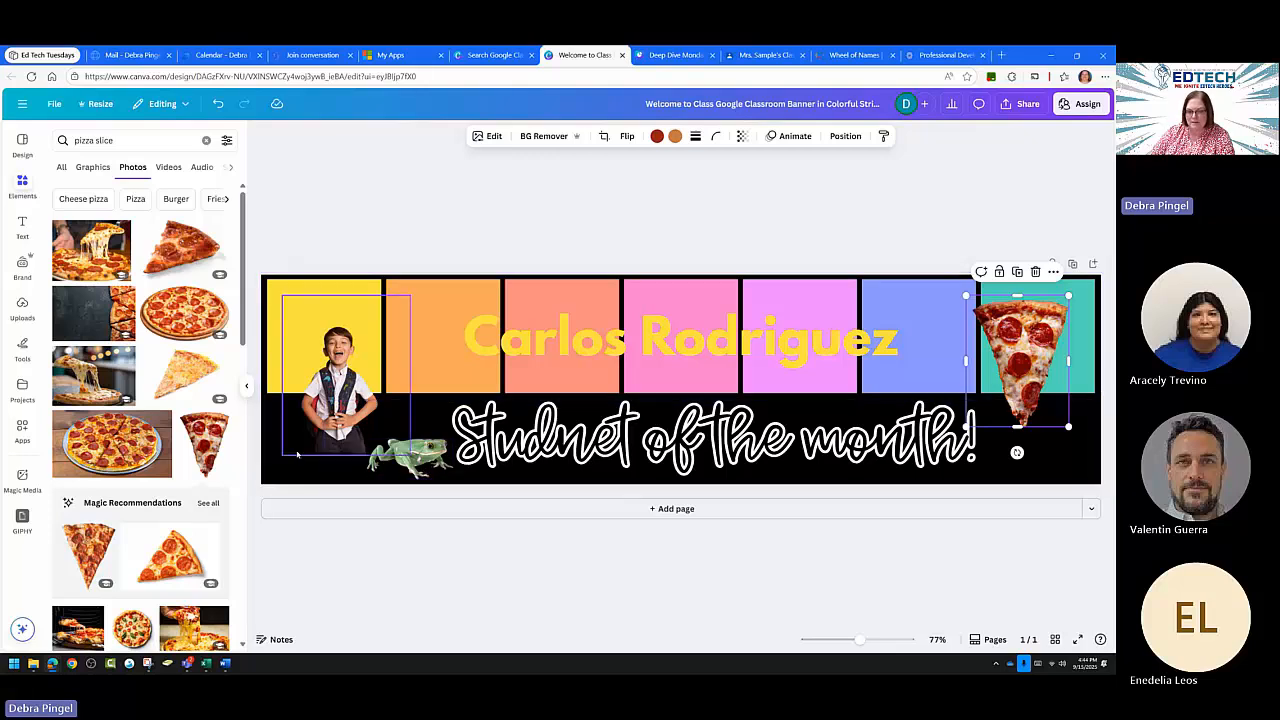
left_click_drag(343, 392, 328, 360)
left_click_drag(411, 457, 410, 398)
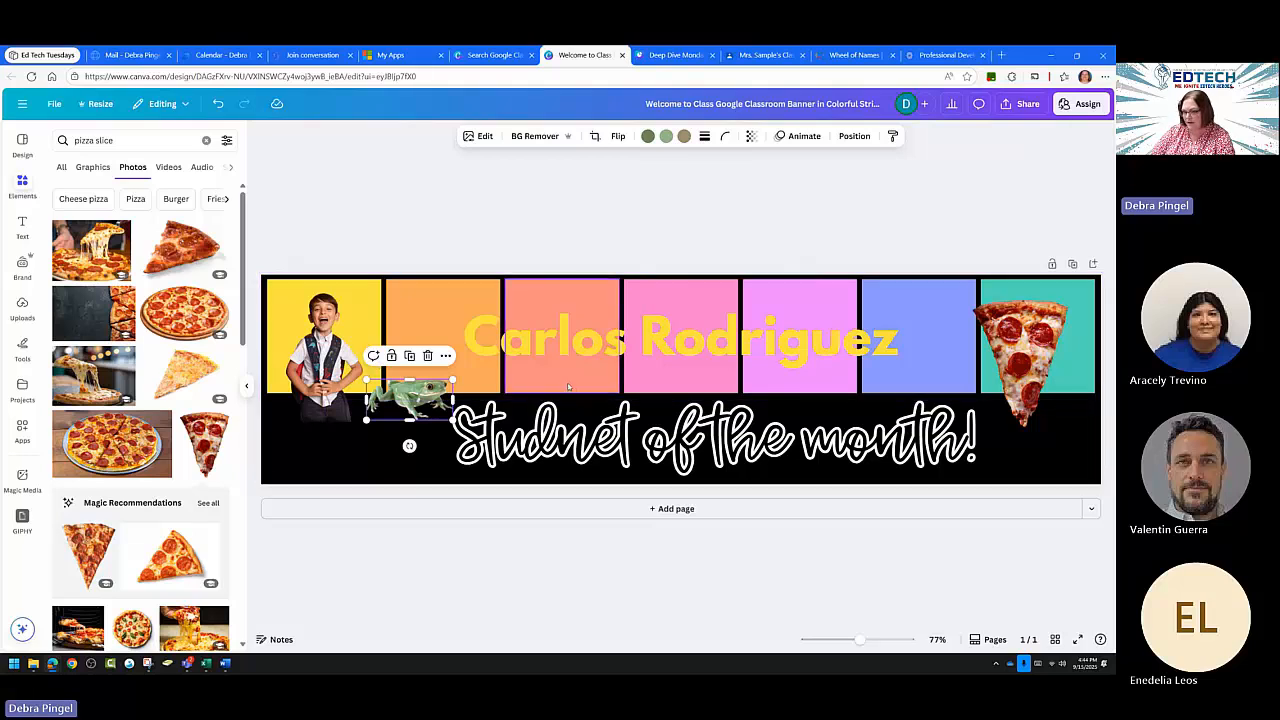
Perch the frog on the stripes' lower edge and lower the boy's photo slightly.
left_click_drag(406, 400, 448, 389)
left_click(356, 432)
left_click_drag(323, 398, 330, 421)
left_click(405, 475)
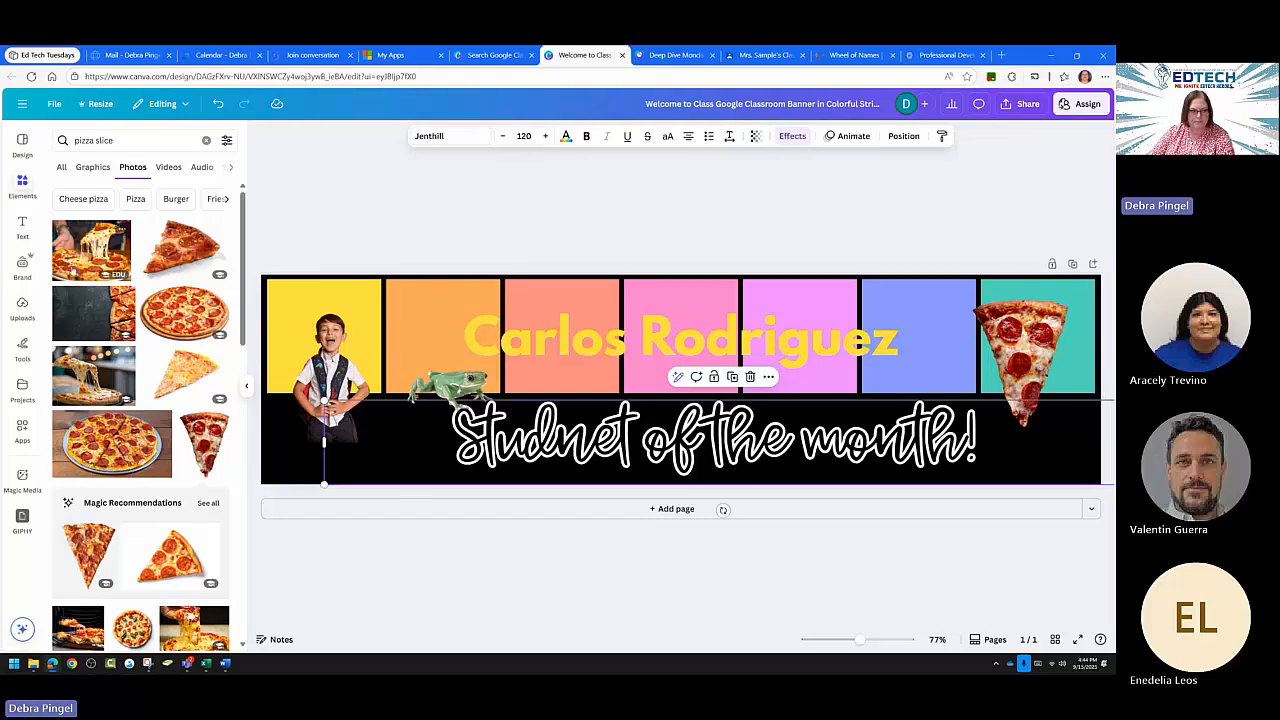
left_click(22, 226)
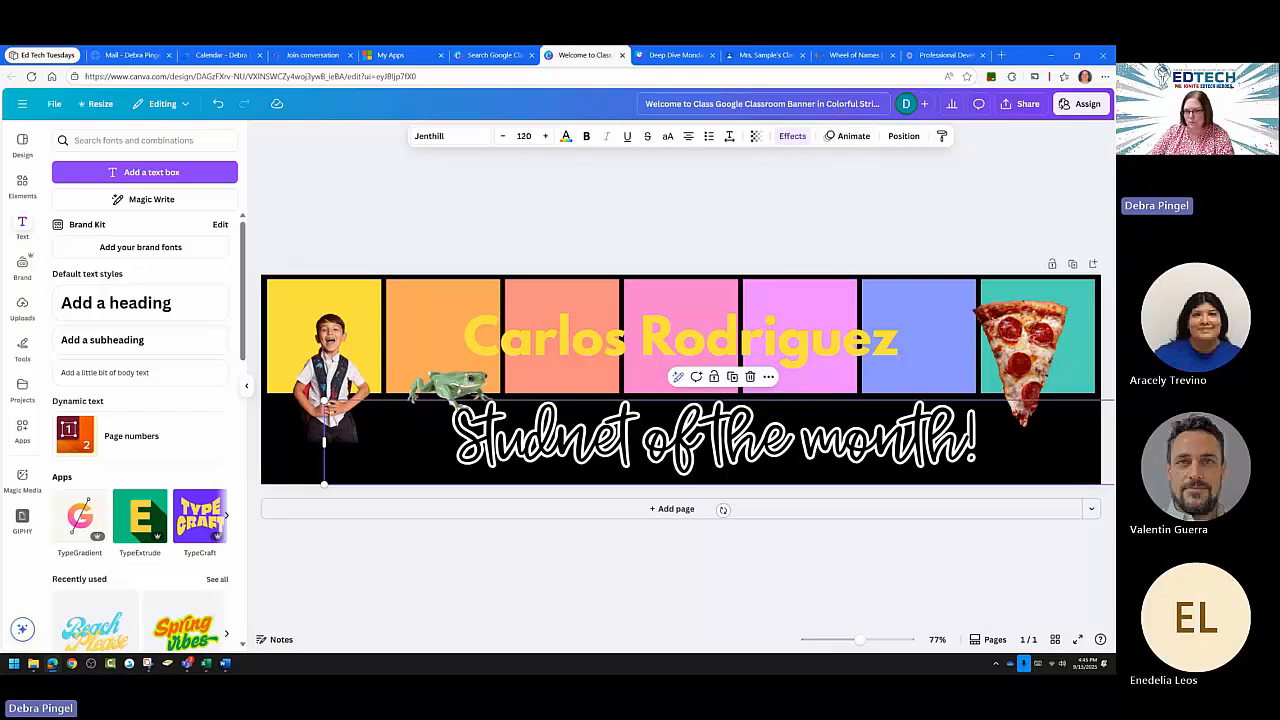
Show the Photo animation presets like Shake Zoom and Old TV for the boy's photo.
left_click(848, 137)
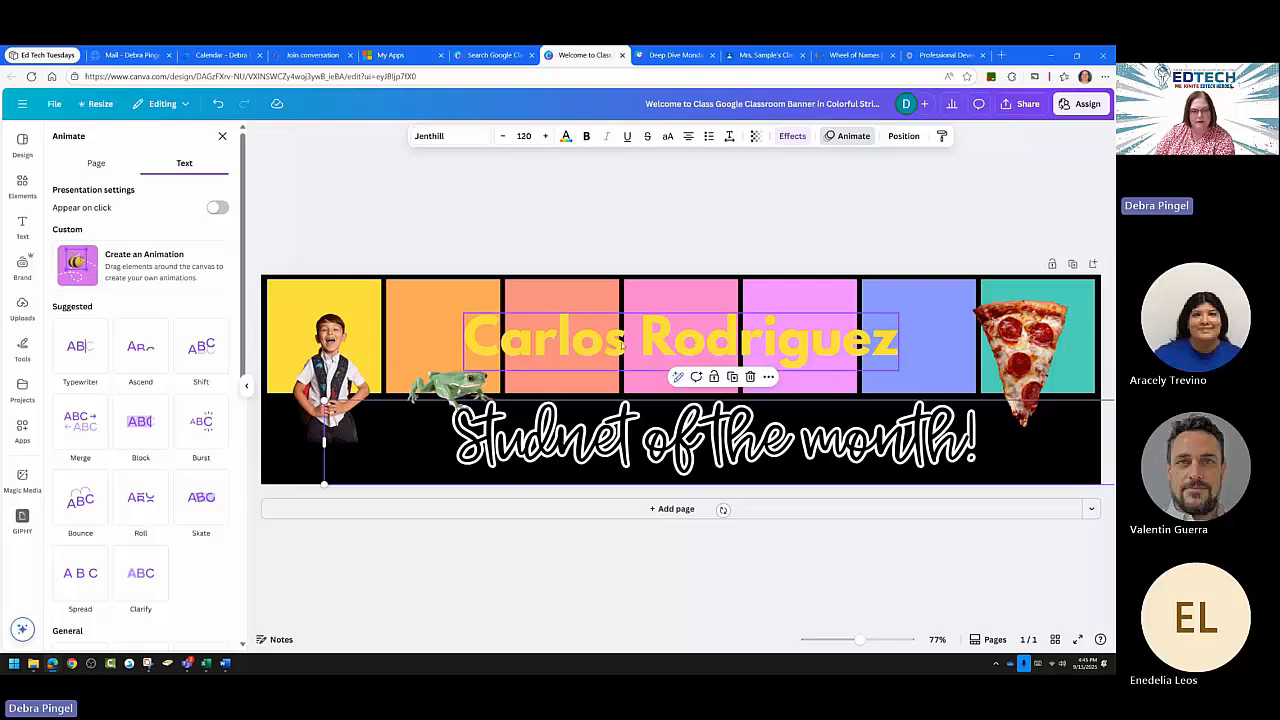
left_click(330, 355)
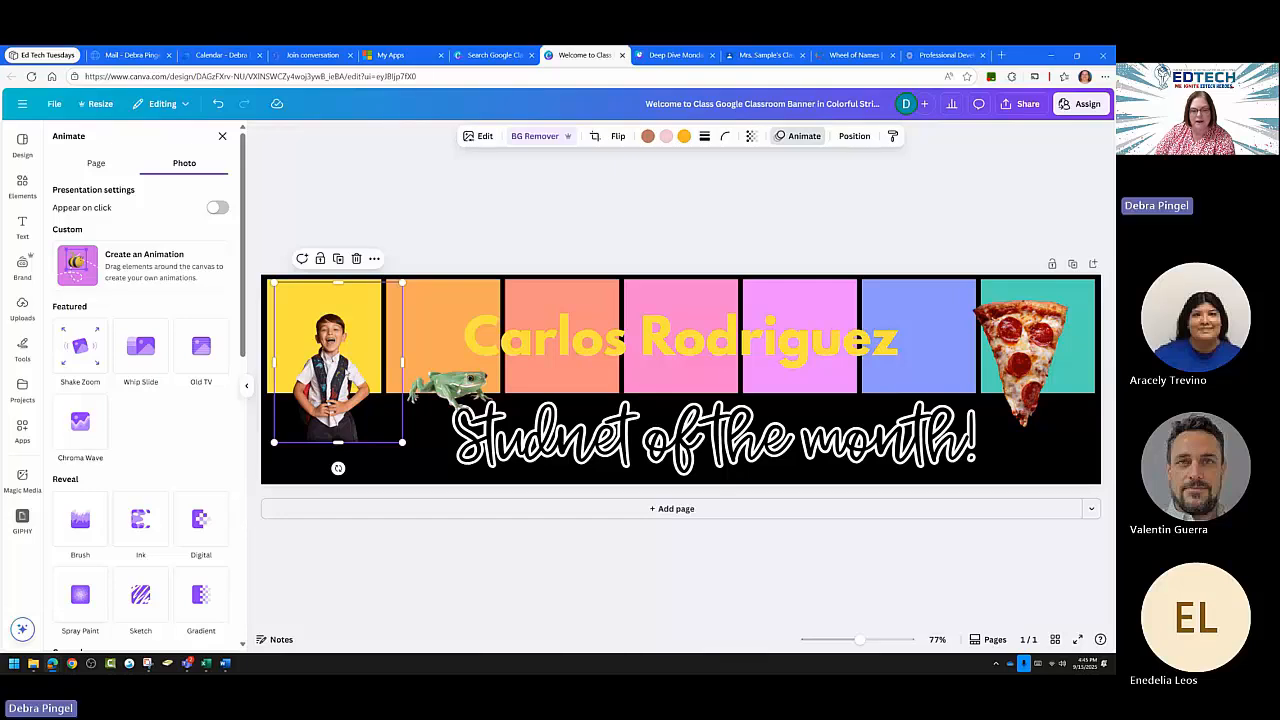
left_click(447, 385)
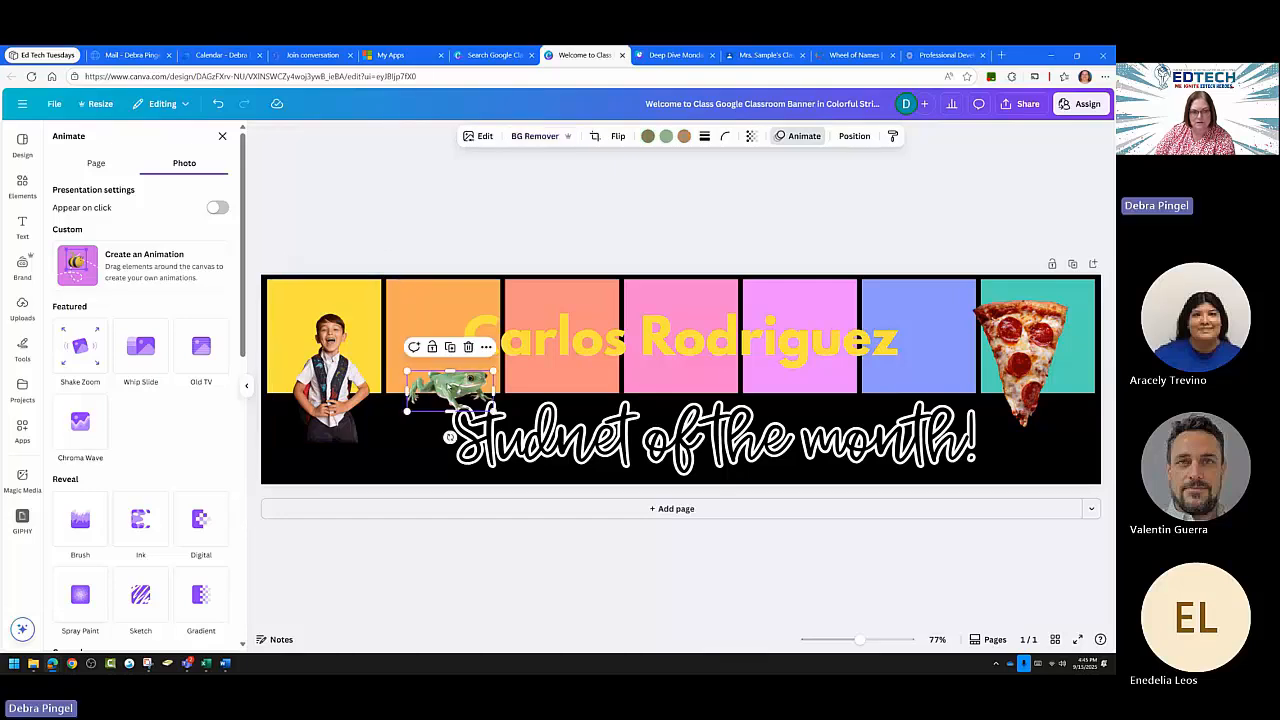
left_click(328, 352)
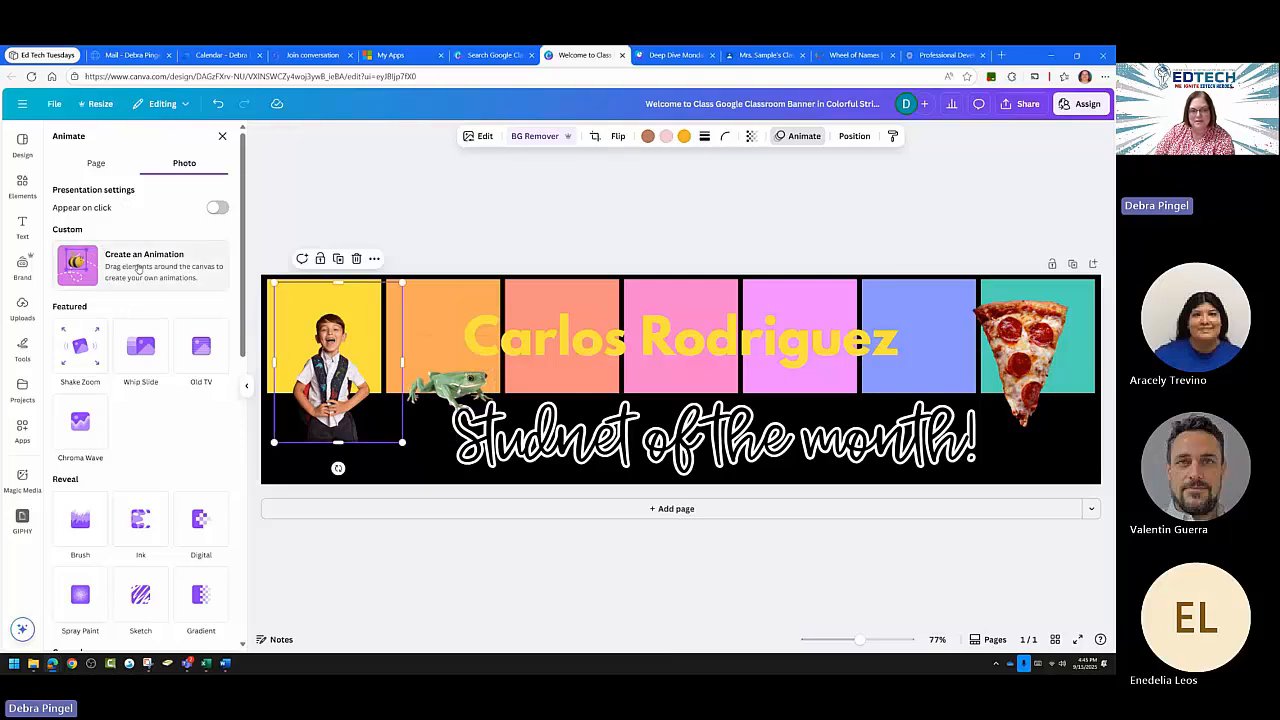
Draw a custom zig-zag motion path for the boy's photo, replacing a first straight attempt.
left_click(130, 268)
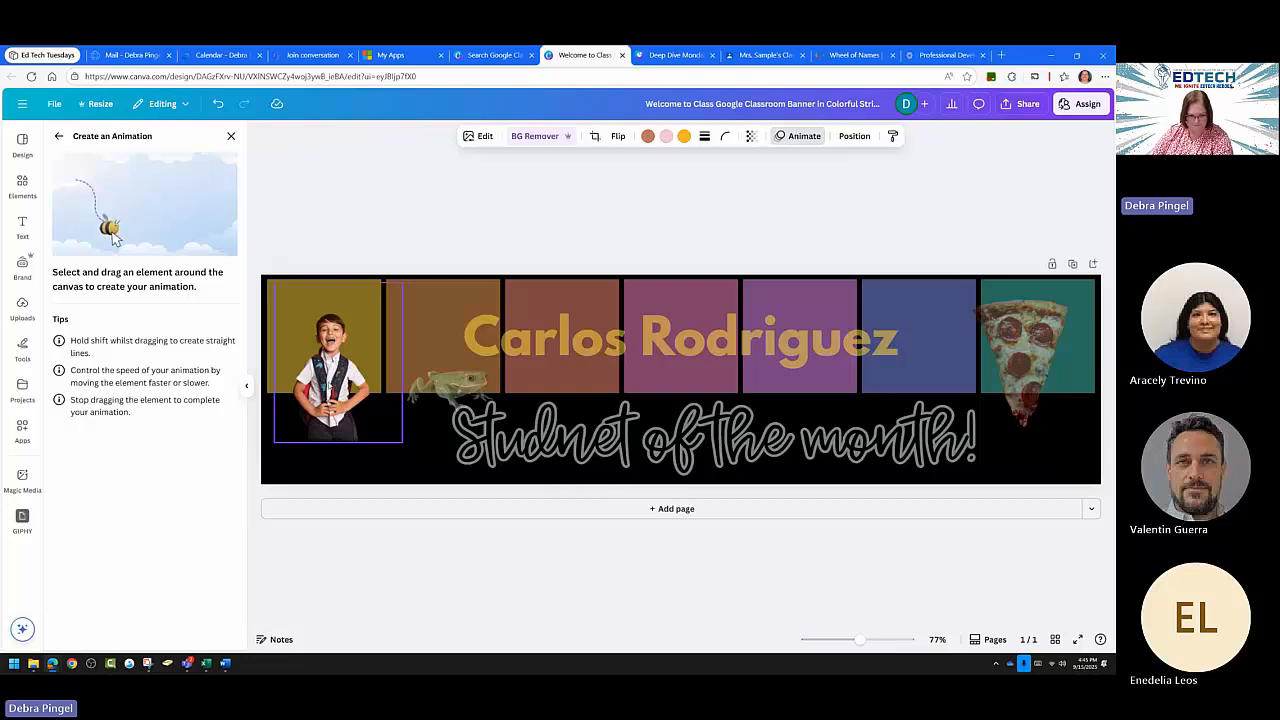
mouse_move(330, 387)
left_mouse_down()
mouse_move(377, 407)
mouse_move(470, 365)
mouse_move(567, 407)
mouse_move(690, 350)
mouse_move(737, 406)
mouse_move(870, 356)
mouse_move(917, 406)
mouse_move(1002, 383)
left_mouse_up()
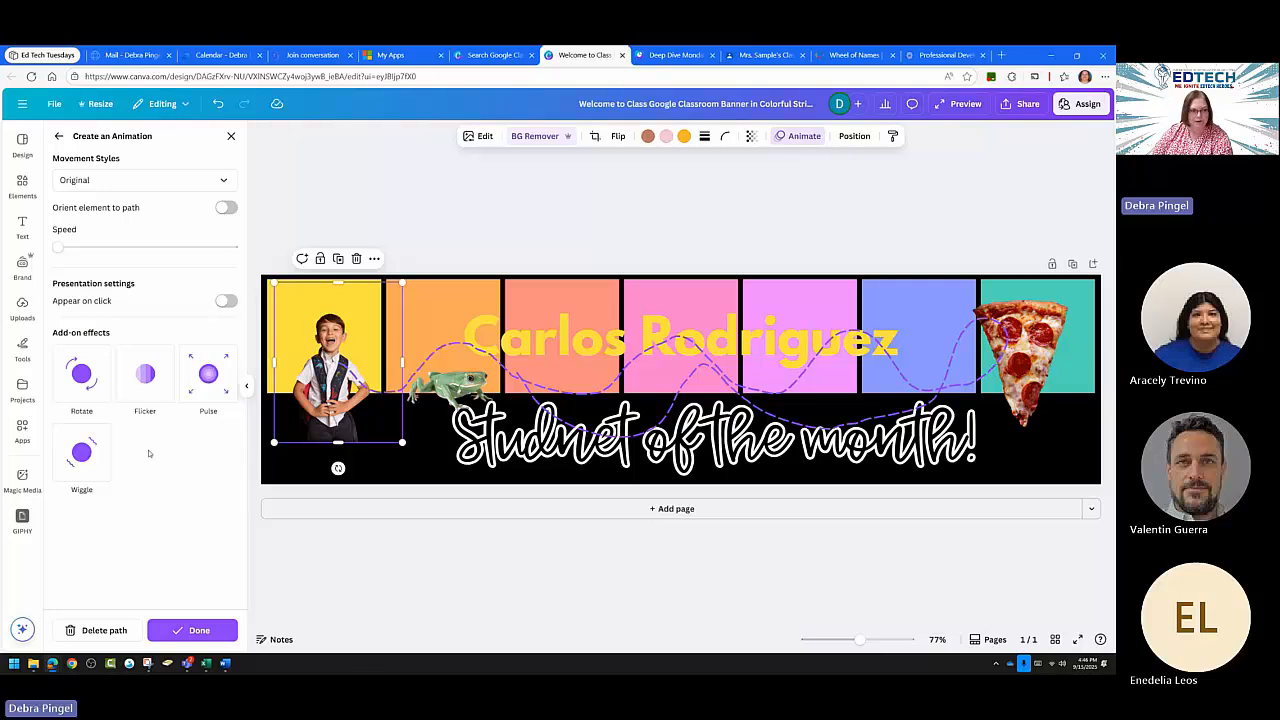
left_click(218, 104)
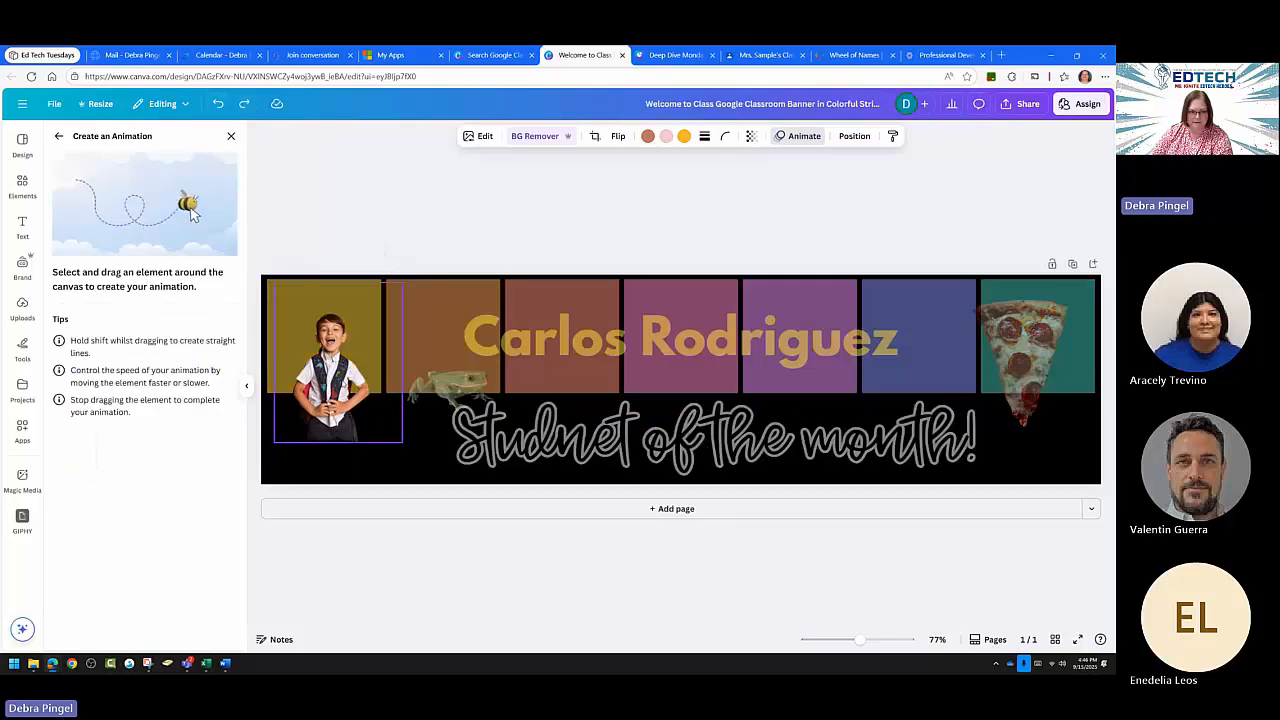
mouse_move(338, 360)
left_mouse_down()
mouse_move(348, 330)
mouse_move(386, 383)
mouse_move(512, 389)
mouse_move(587, 332)
mouse_move(782, 409)
mouse_move(792, 430)
mouse_move(898, 406)
mouse_move(943, 424)
mouse_move(969, 363)
mouse_move(1020, 418)
mouse_move(957, 353)
mouse_move(861, 348)
mouse_move(788, 406)
mouse_move(782, 375)
mouse_move(679, 278)
mouse_move(617, 363)
mouse_move(525, 372)
mouse_move(426, 308)
mouse_move(314, 323)
left_mouse_up()
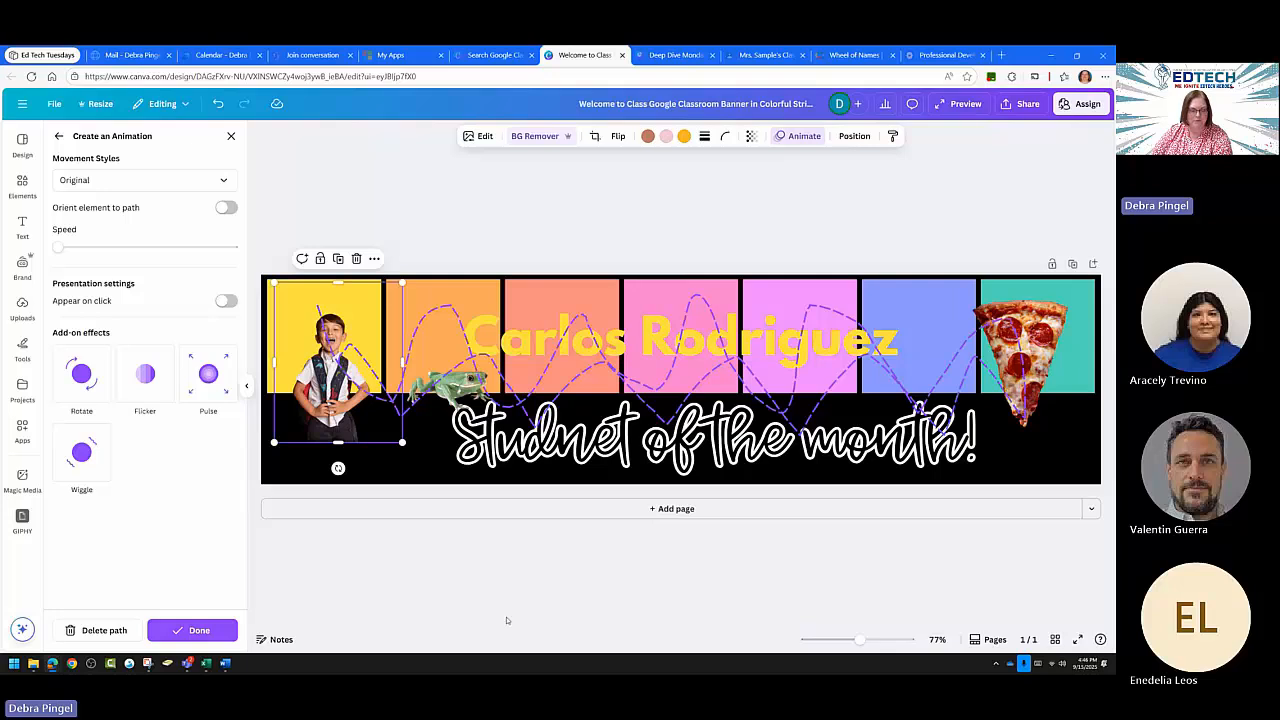
Select the frog and go back to the preset photo animations.
left_click(450, 385)
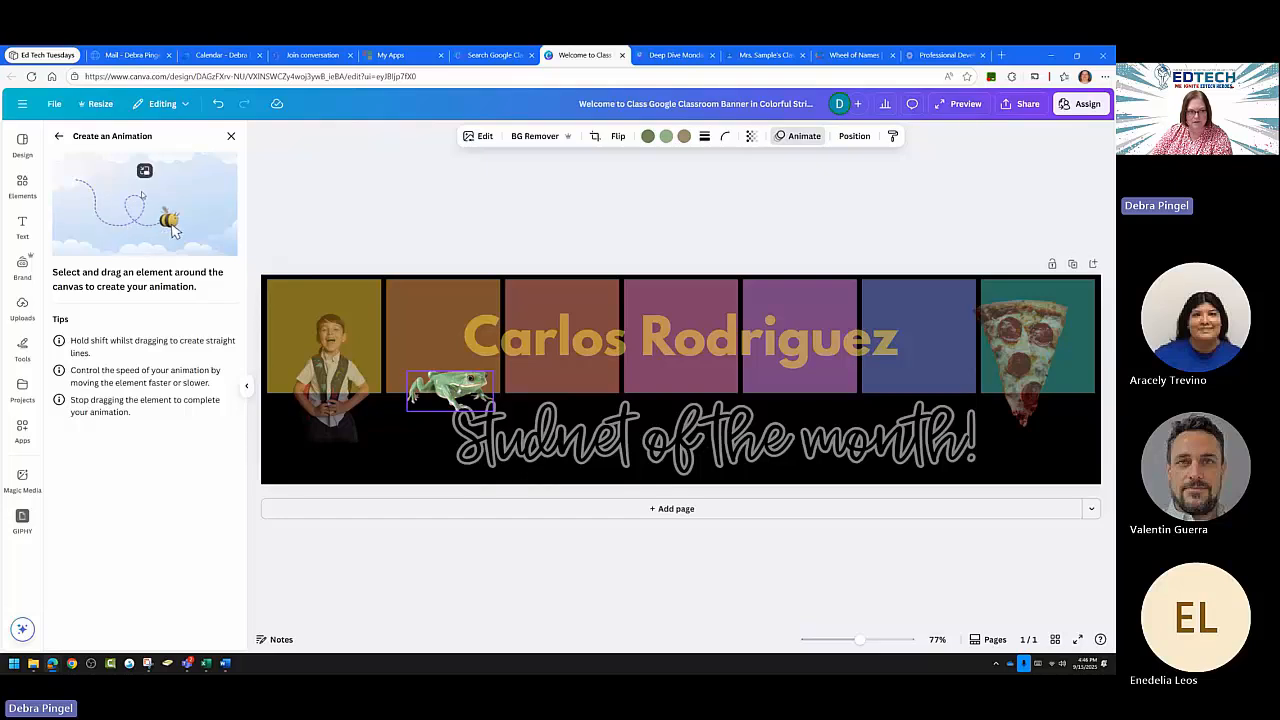
left_click(58, 136)
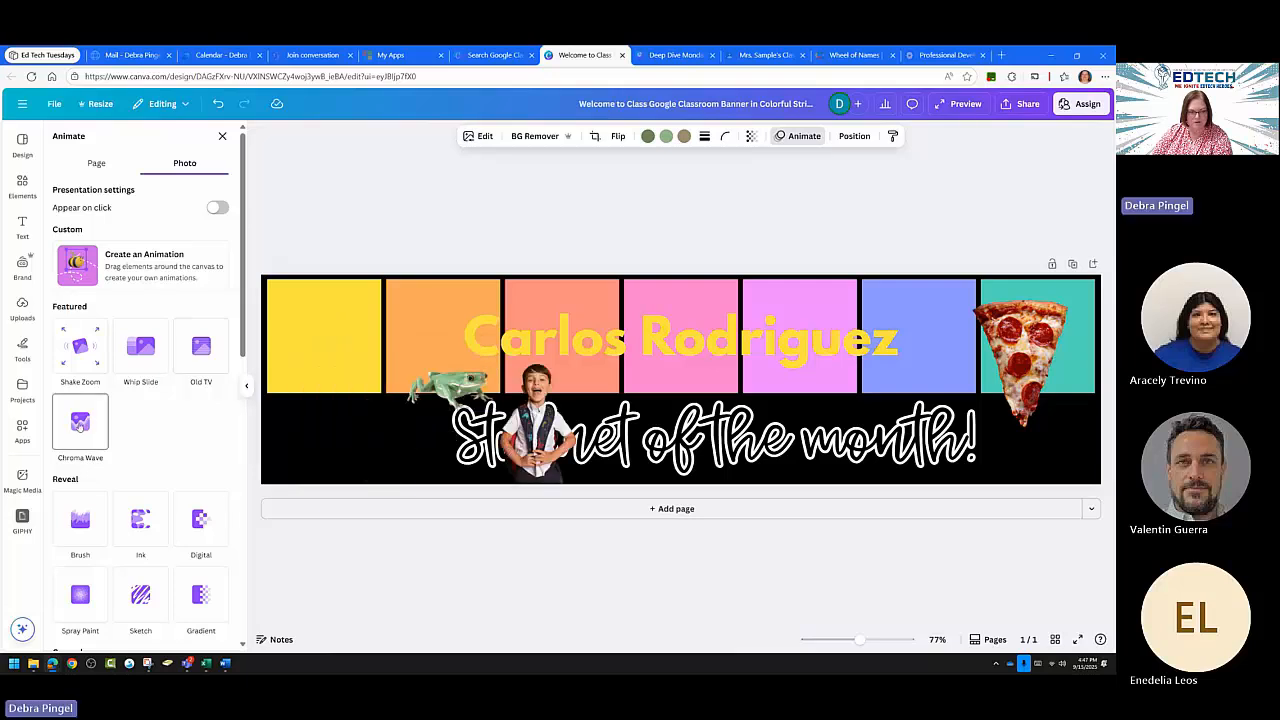
Apply the Rotate add-on effect to the frog.
scroll(80, 425, "down", 2)
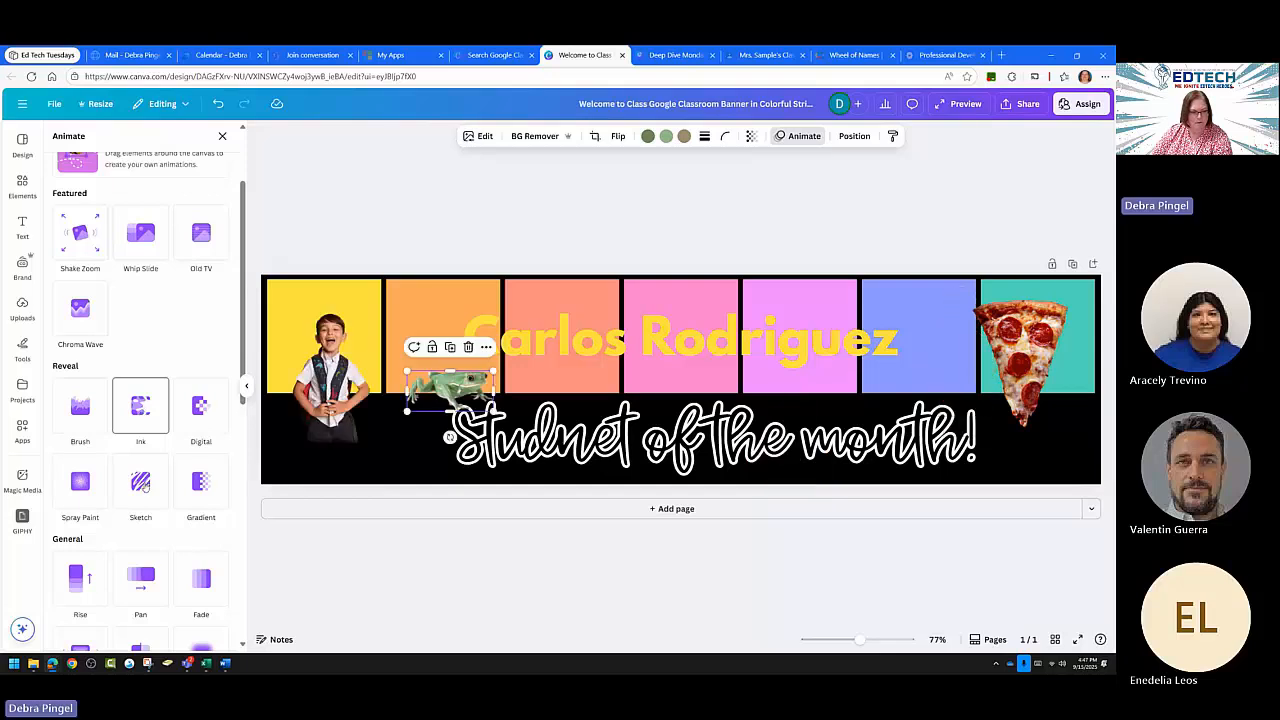
scroll(150, 520, "down", 2)
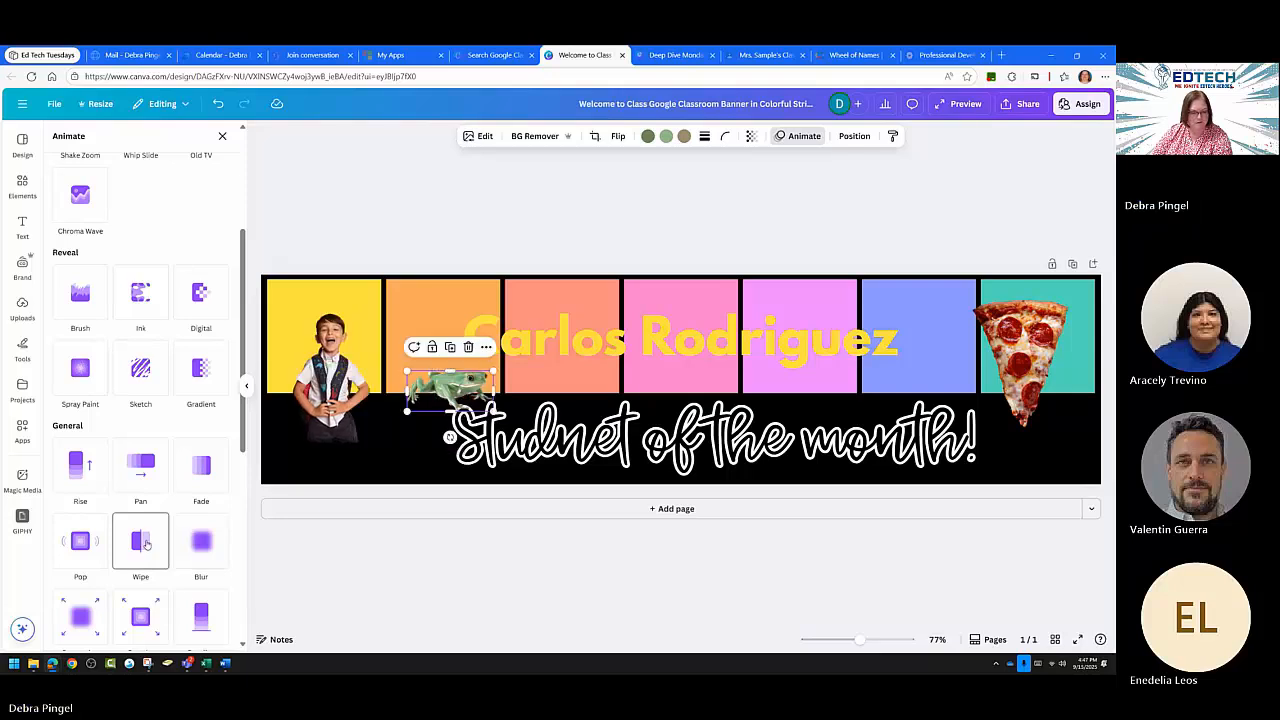
scroll(145, 545, "down", 4)
scroll(145, 546, "down", 1)
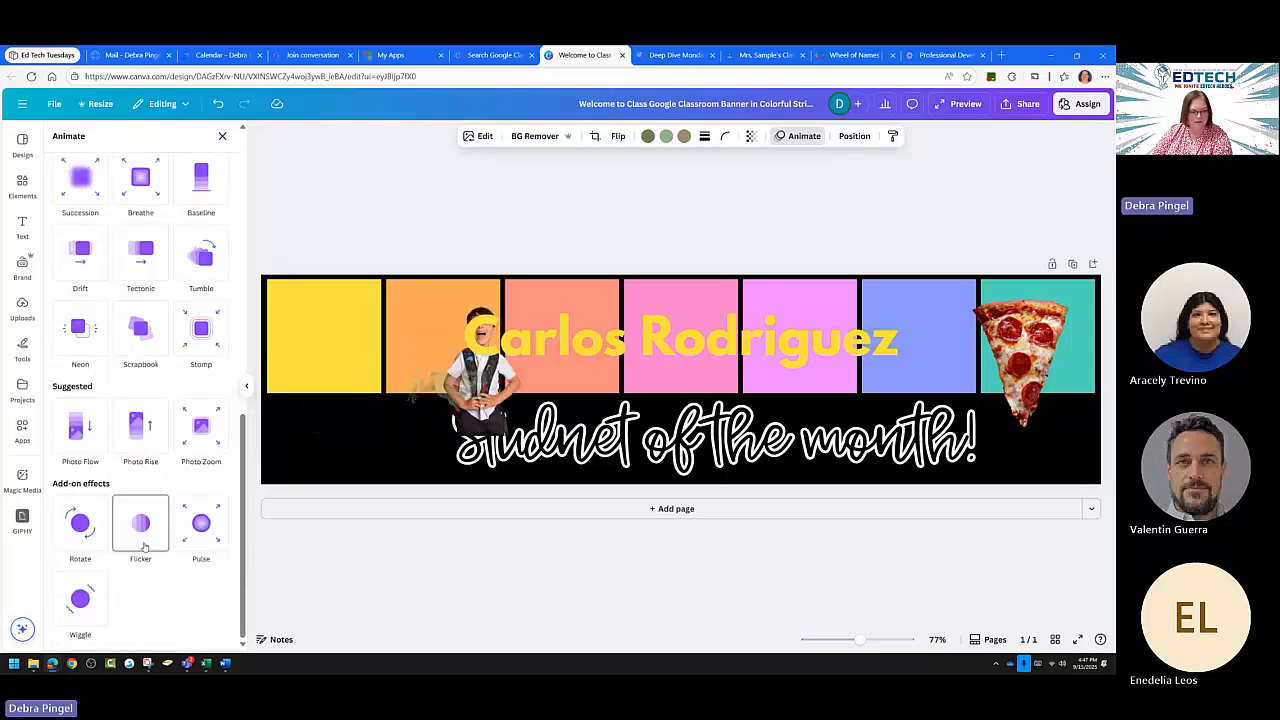
left_click(80, 524)
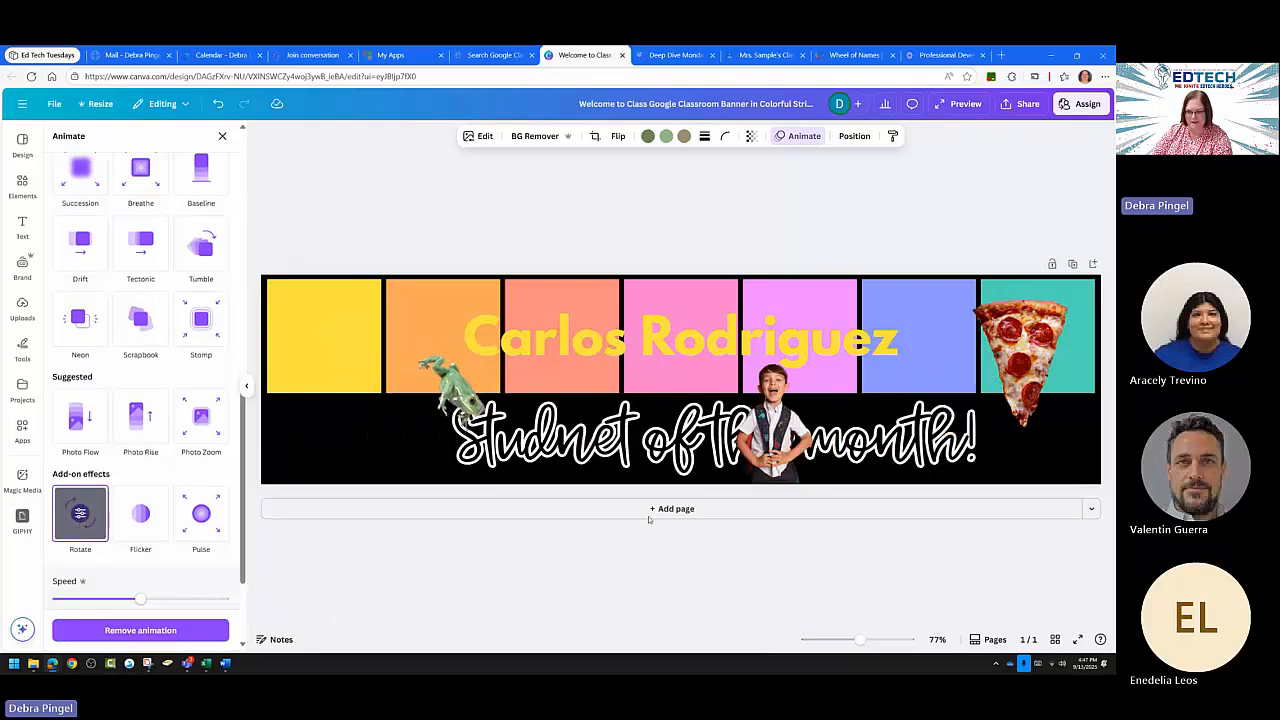
left_click(1020, 345)
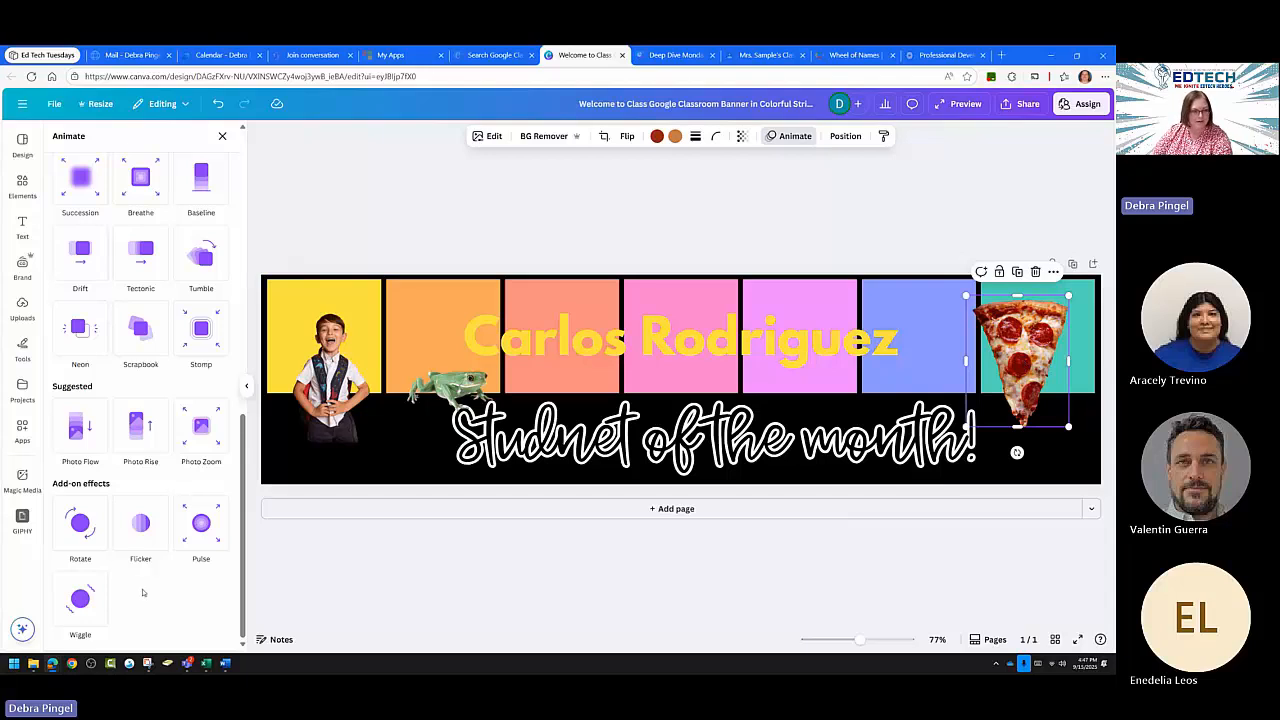
Record a custom small-loop motion path for the pizza slice.
scroll(150, 527, "up", 10)
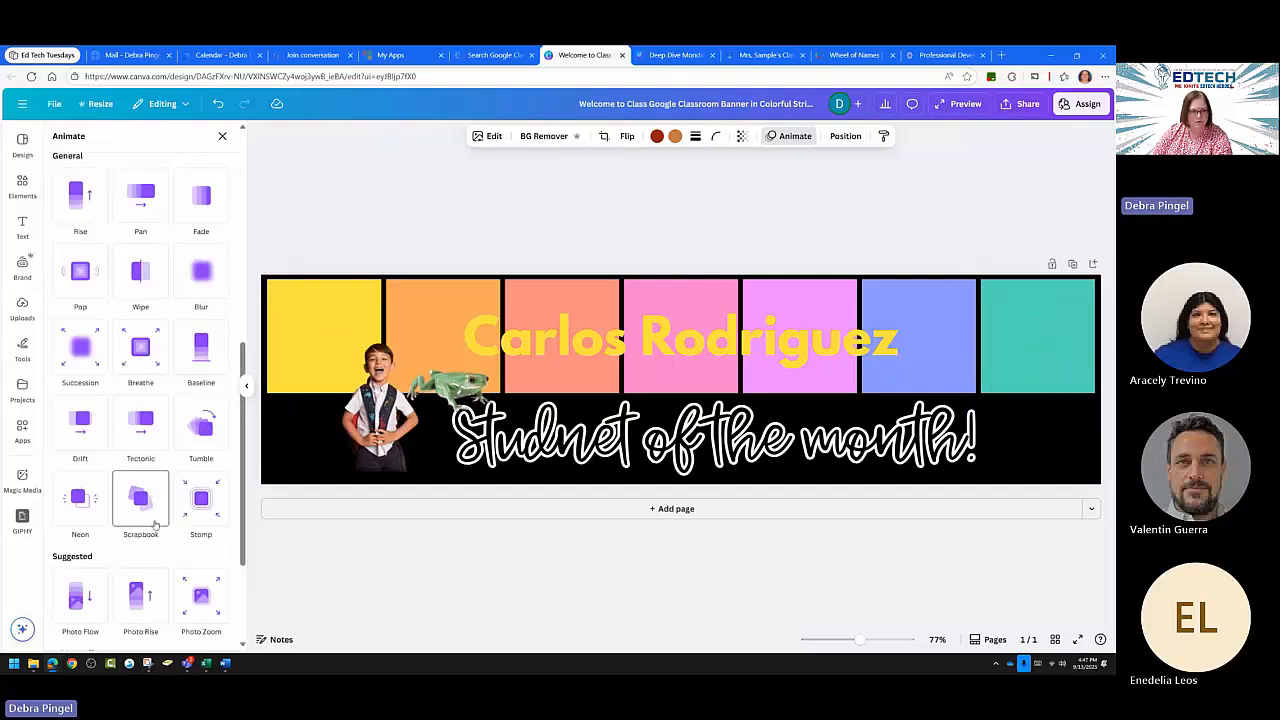
scroll(161, 523, "up", 1)
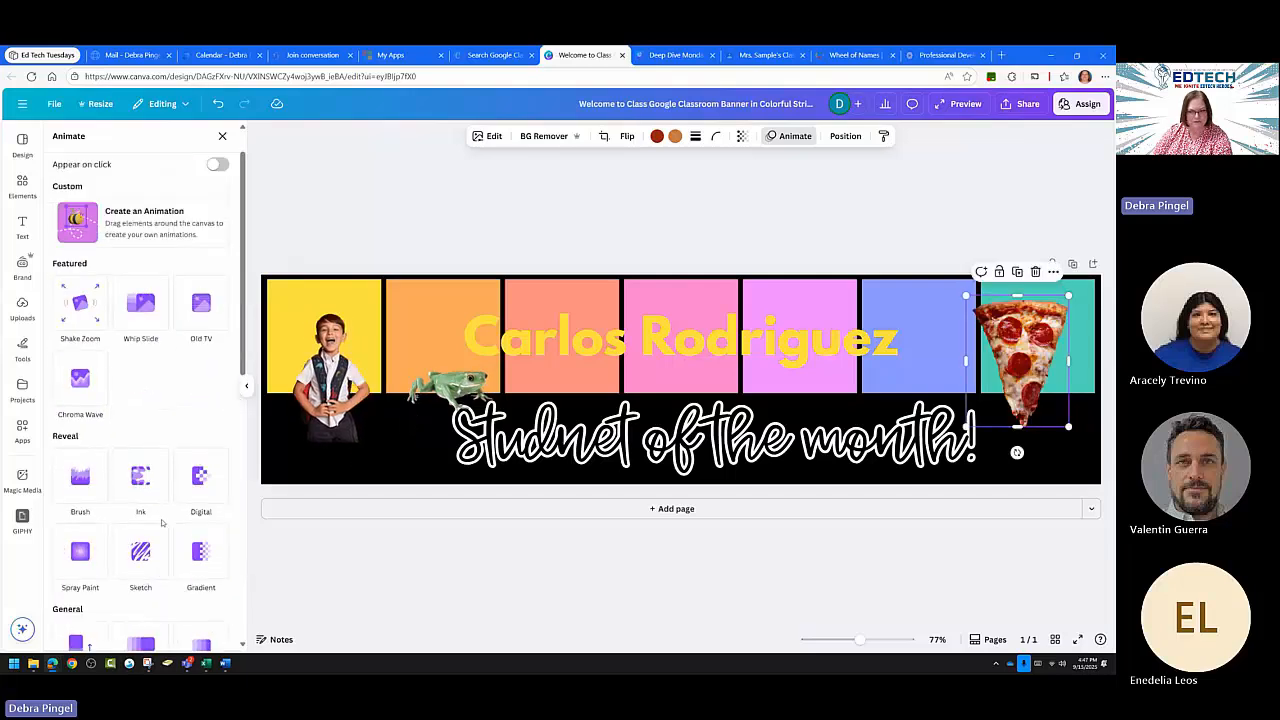
left_click(72, 227)
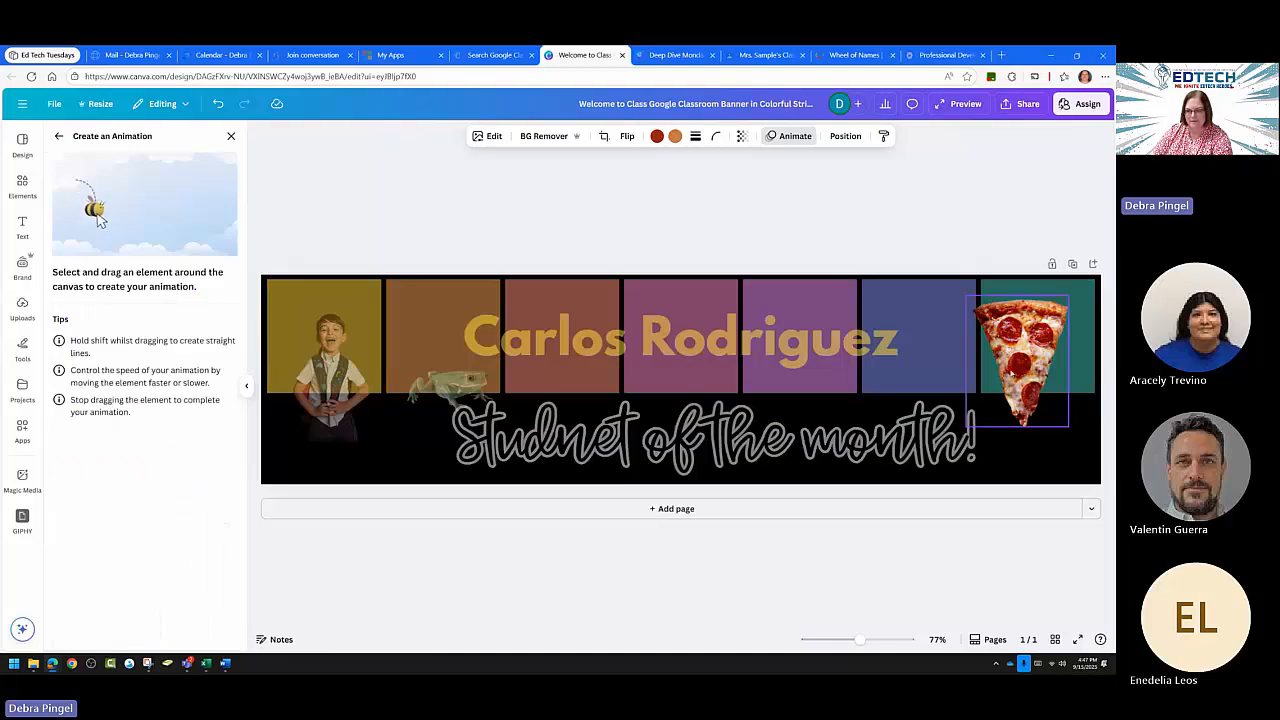
mouse_move(1011, 375)
left_mouse_down()
mouse_move(1000, 367)
mouse_move(1040, 410)
mouse_move(1036, 385)
mouse_move(1042, 405)
mouse_move(977, 411)
mouse_move(1000, 425)
mouse_move(990, 457)
left_mouse_up()
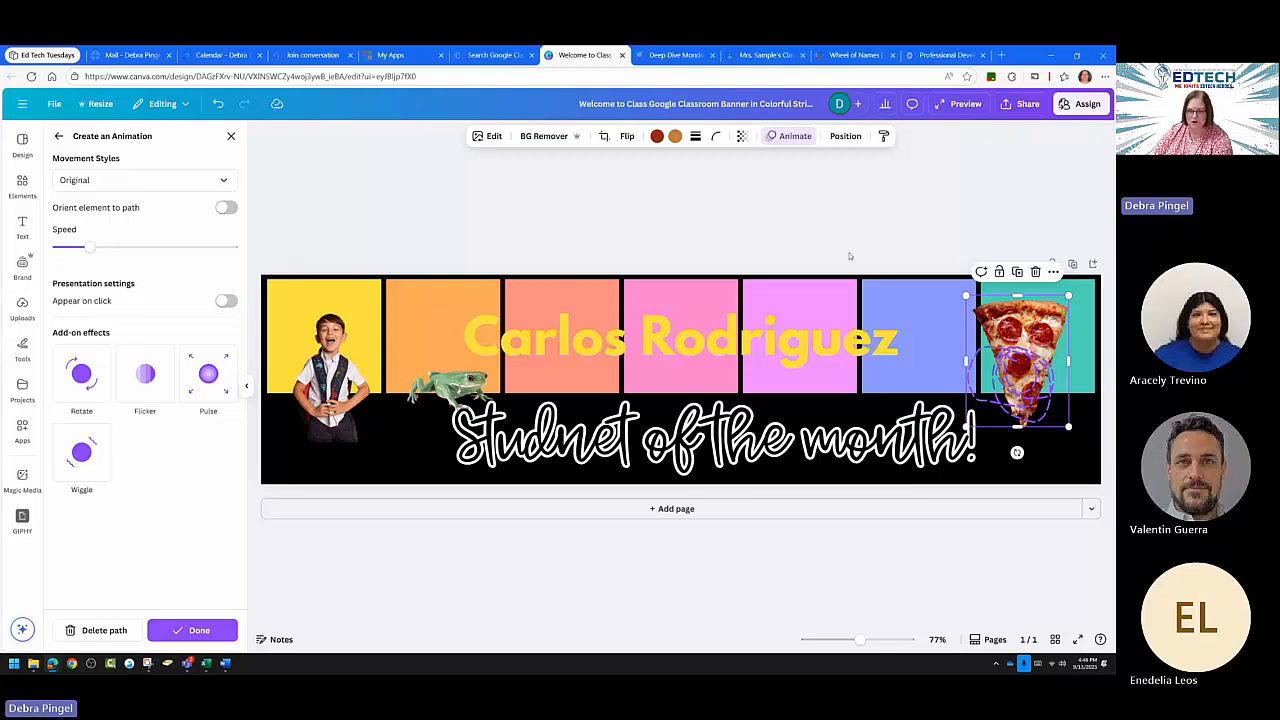
Download the banner with GIF as the file type.
left_click(1018, 112)
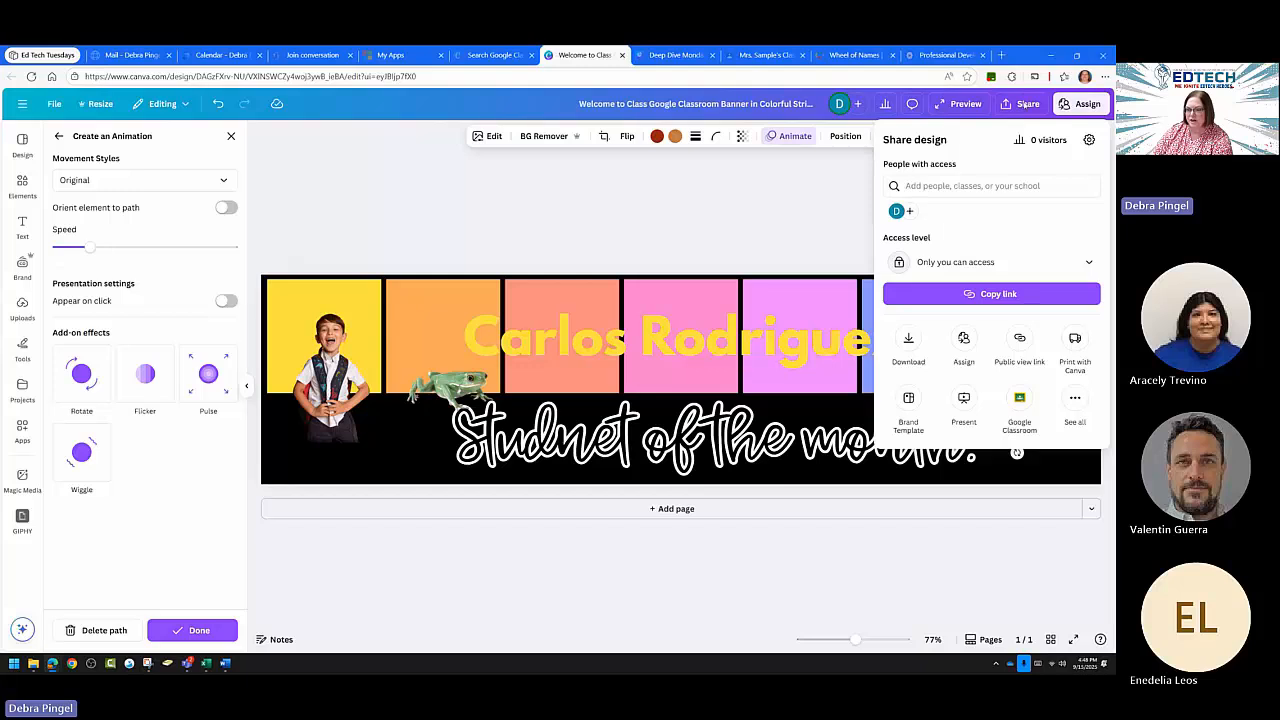
left_click(909, 344)
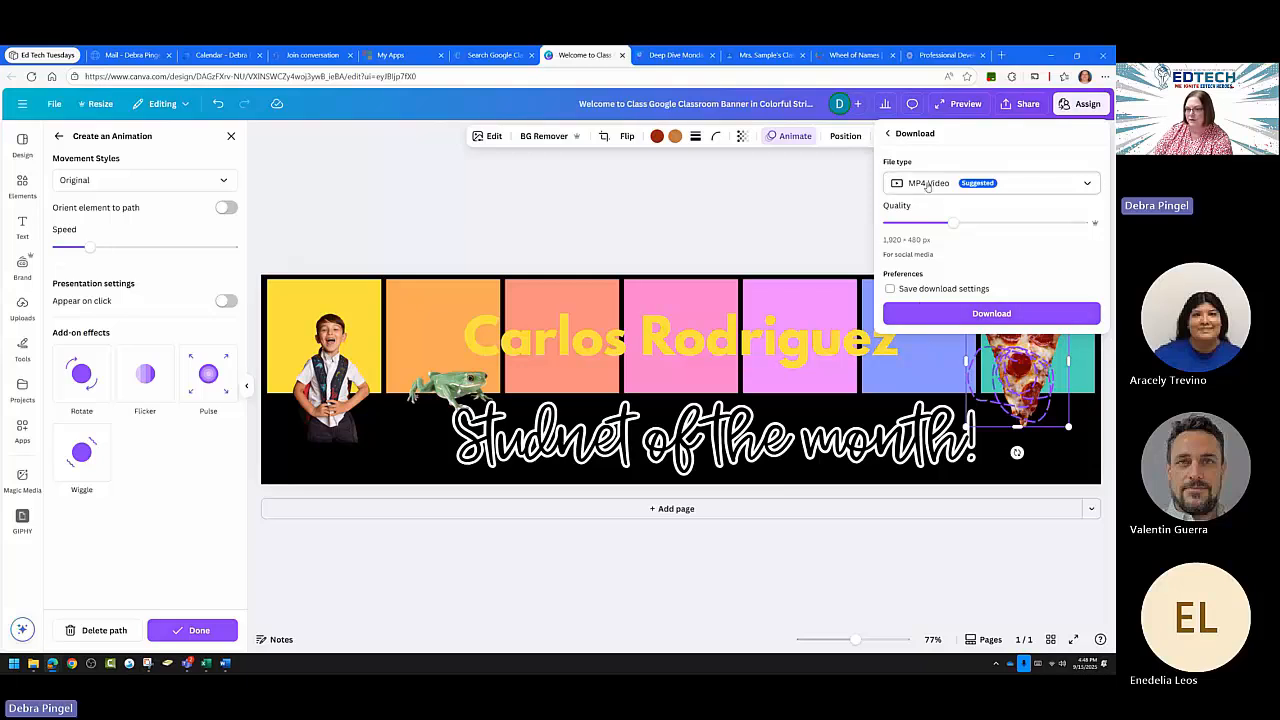
left_click(1089, 188)
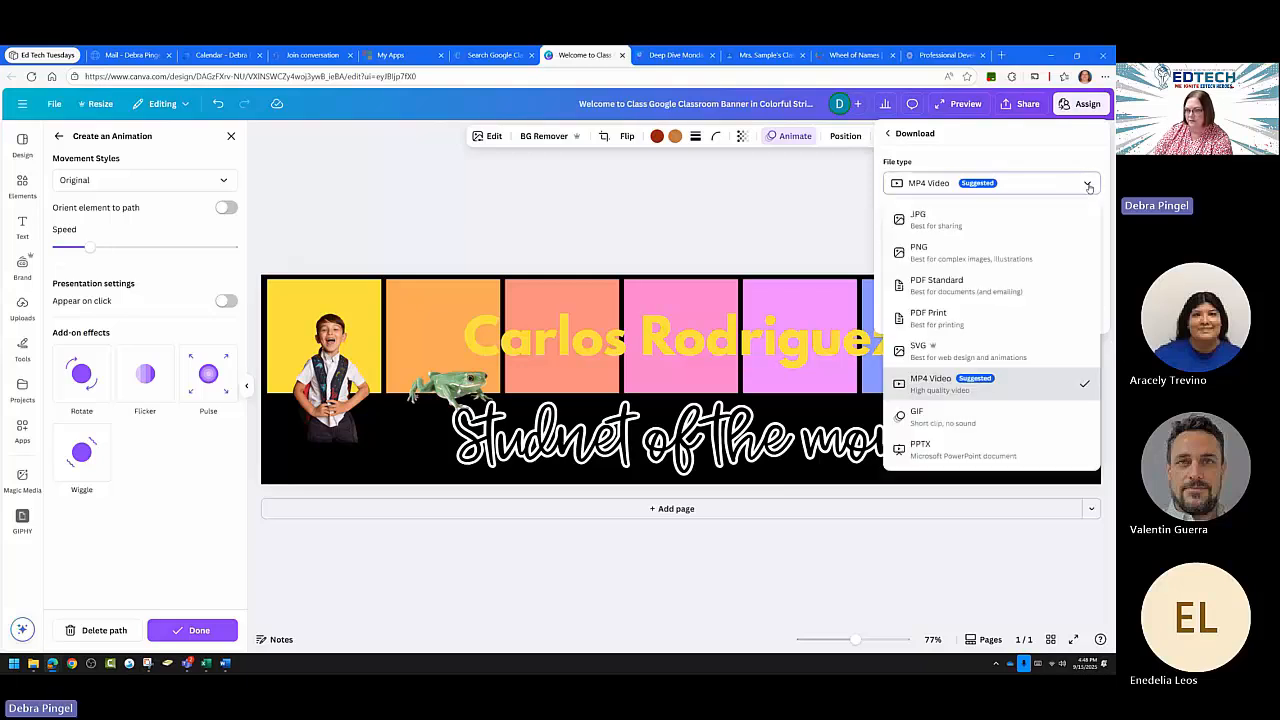
left_click(936, 420)
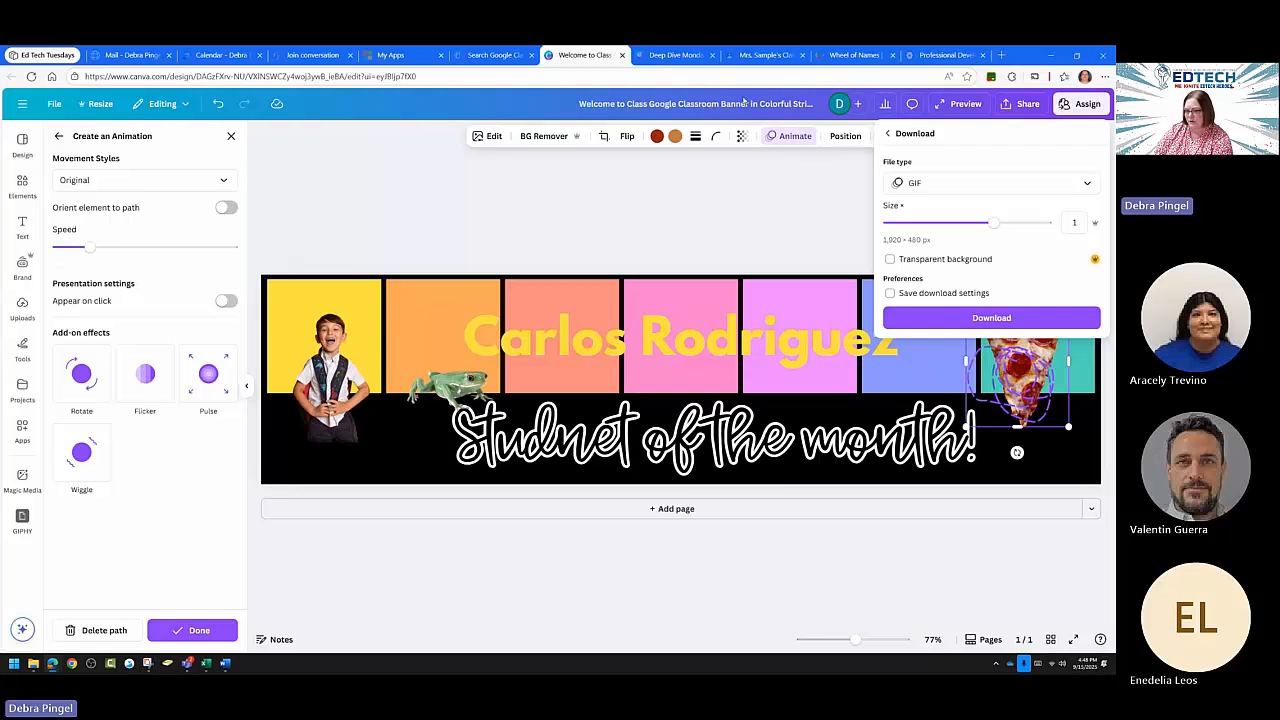
left_click(991, 317)
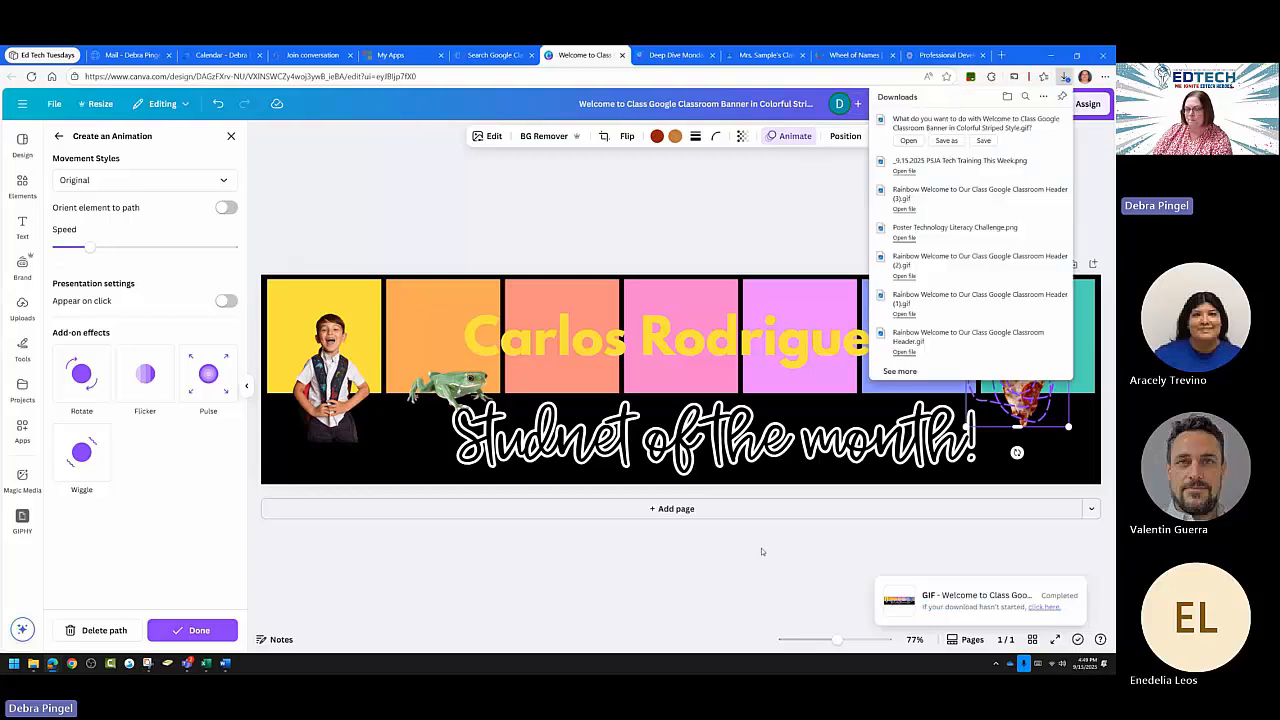
Keep the downloaded GIF and switch to the Google Classroom class page.
left_click(985, 142)
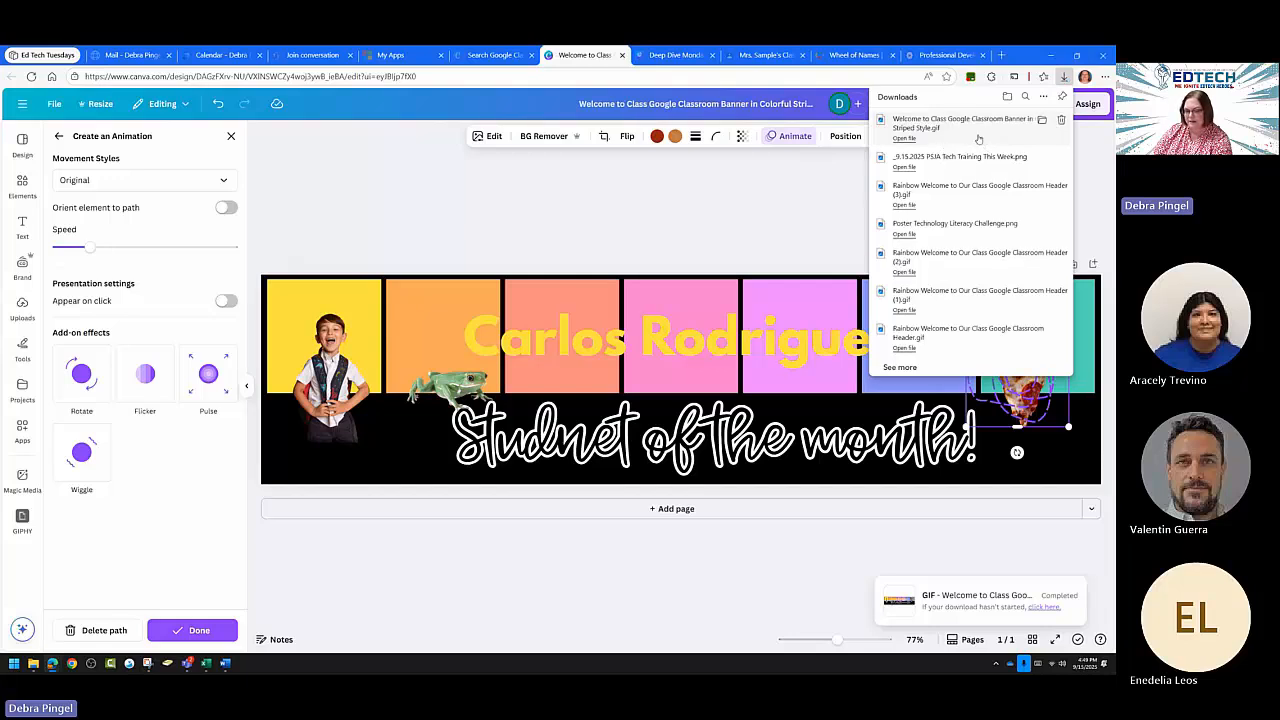
left_click(545, 573)
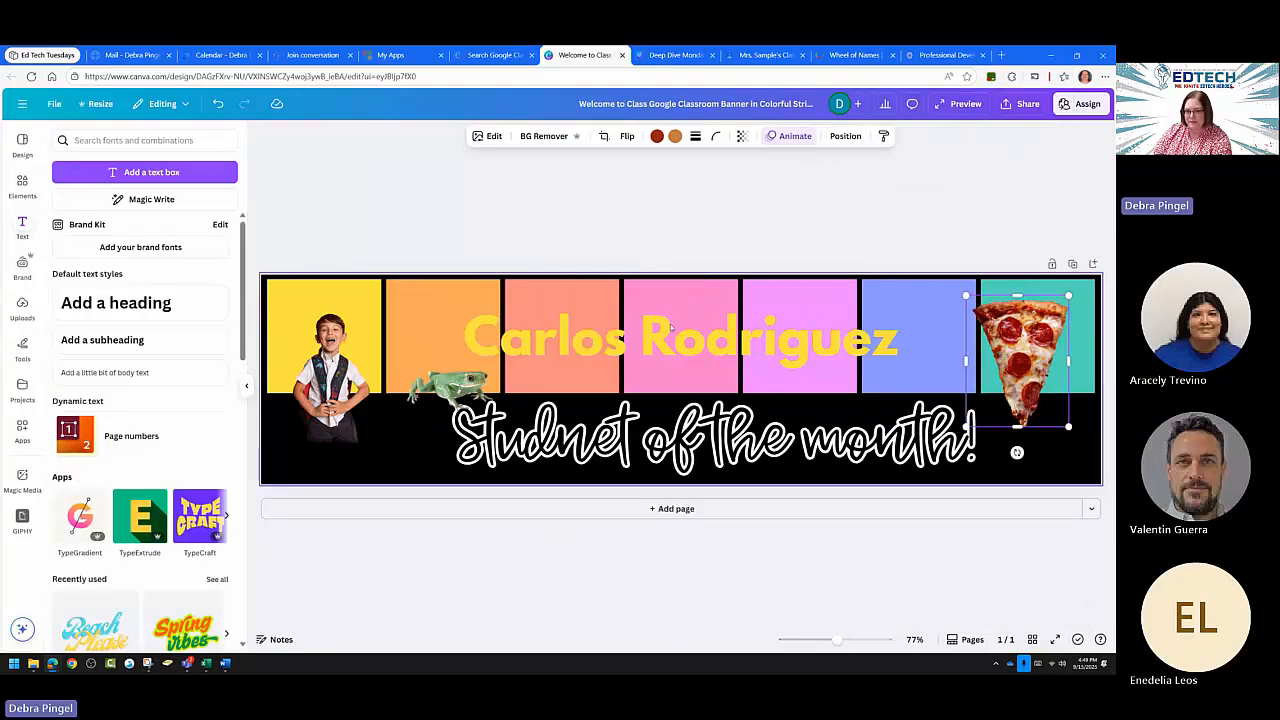
left_click(768, 57)
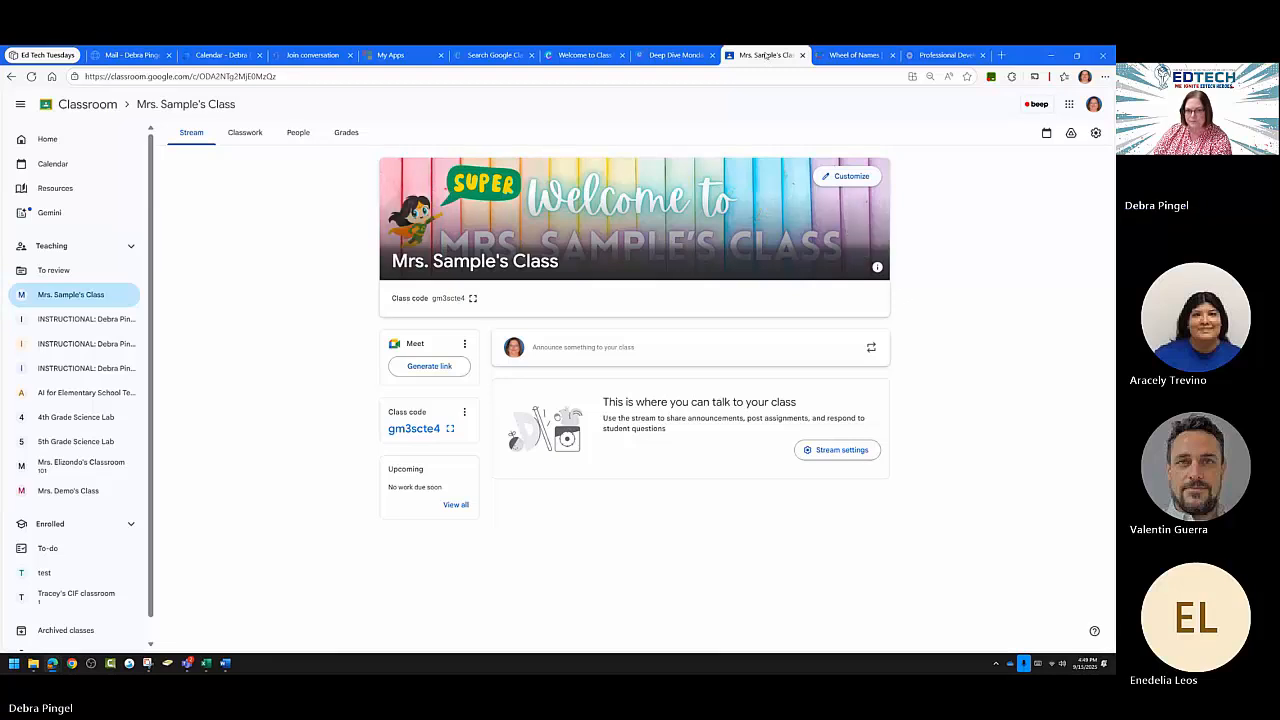
Upload the downloaded Student of the month banner GIF from Downloads as the stream header image.
left_click(846, 177)
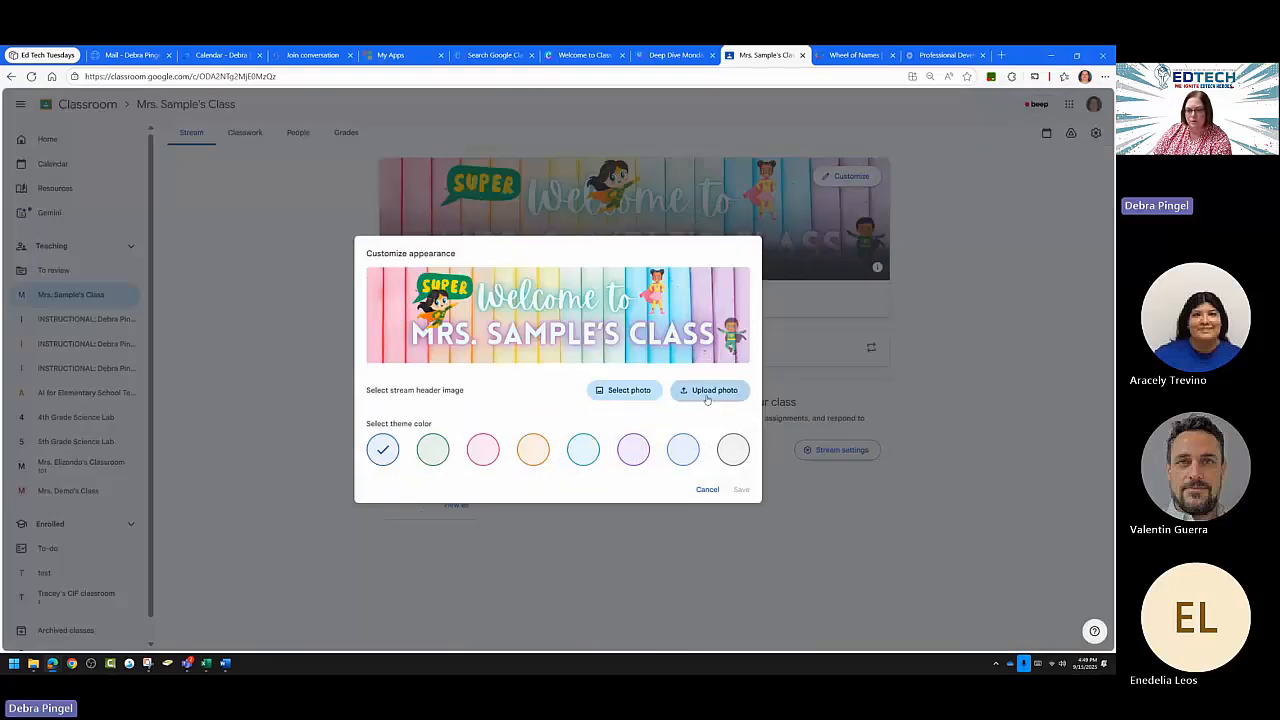
left_click(706, 393)
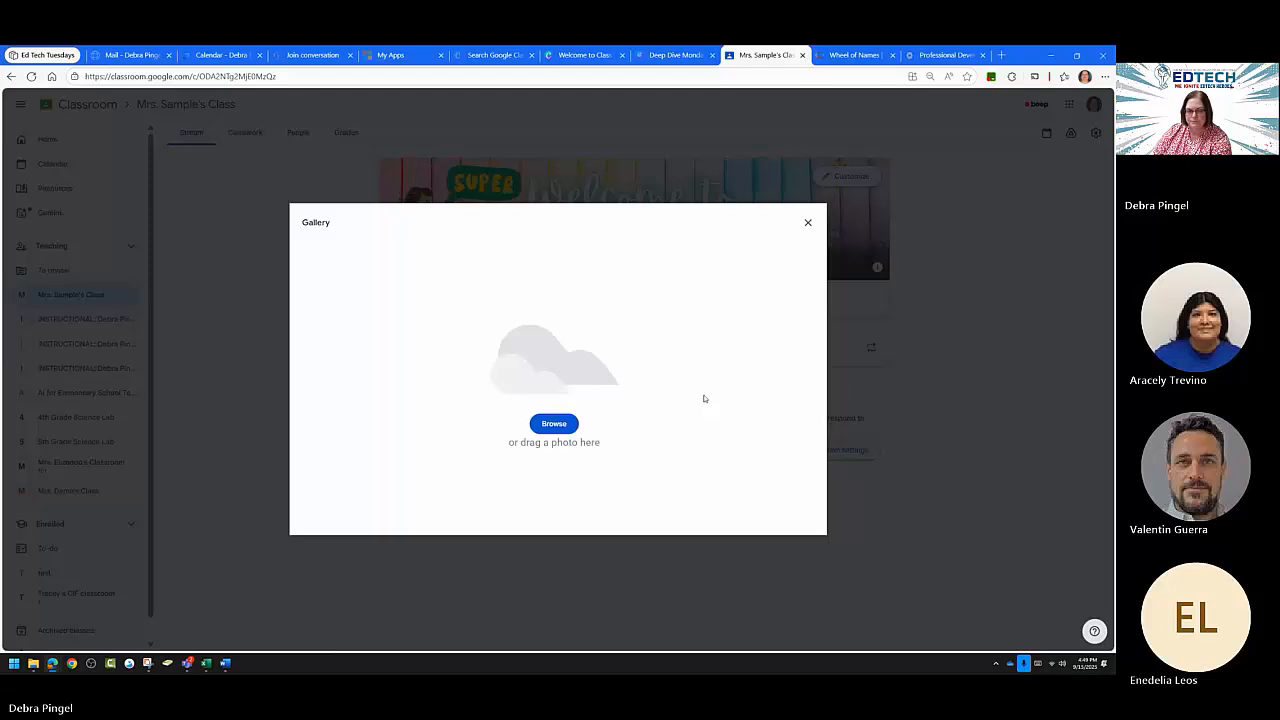
left_click(554, 424)
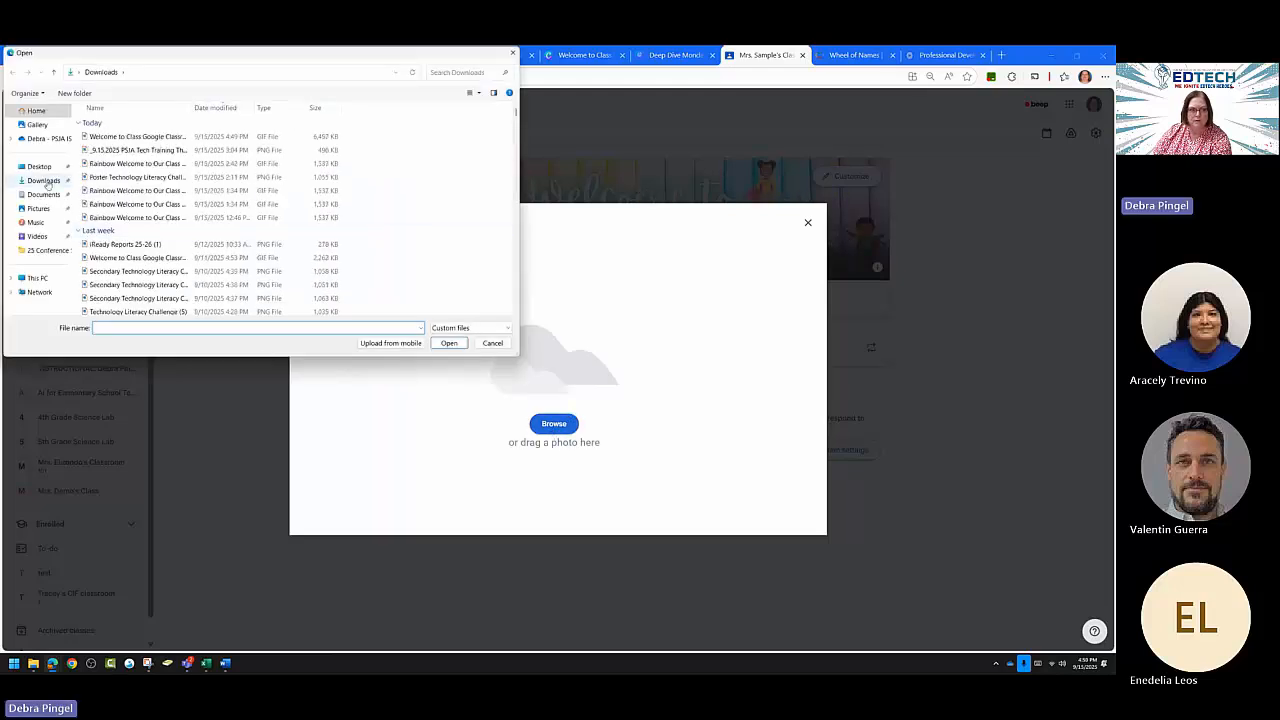
left_click(46, 181)
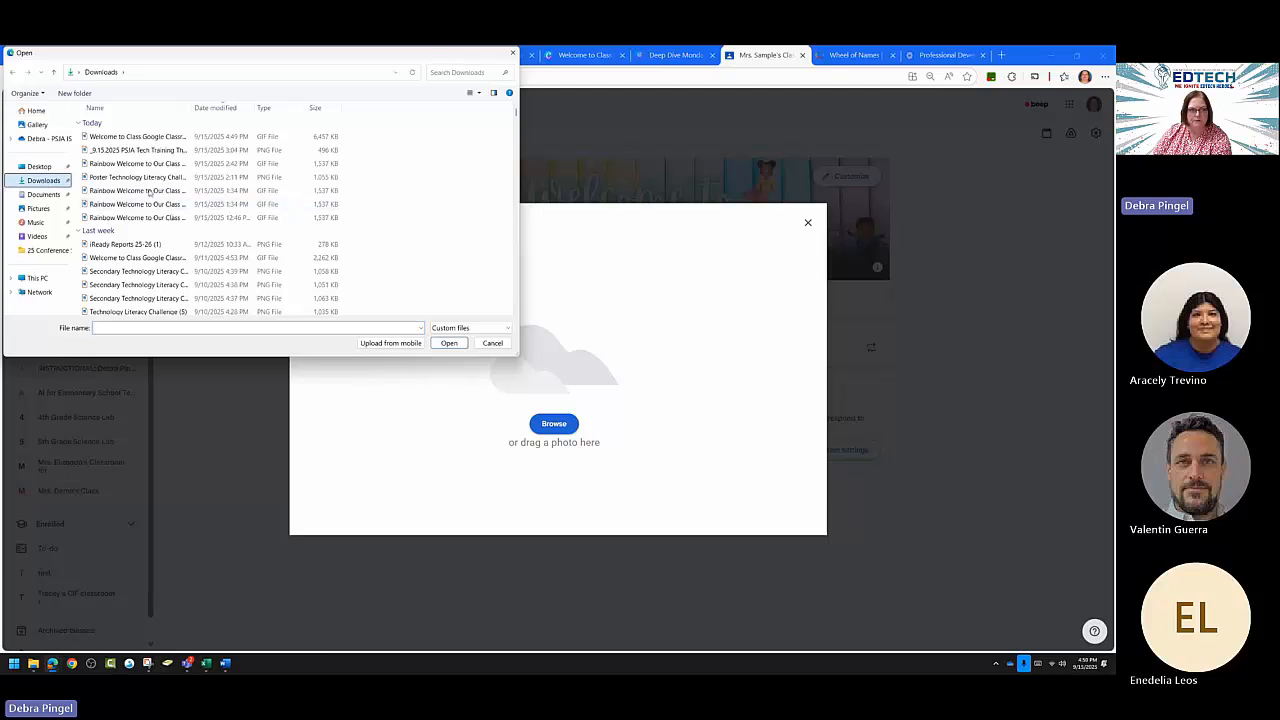
double_click(125, 136)
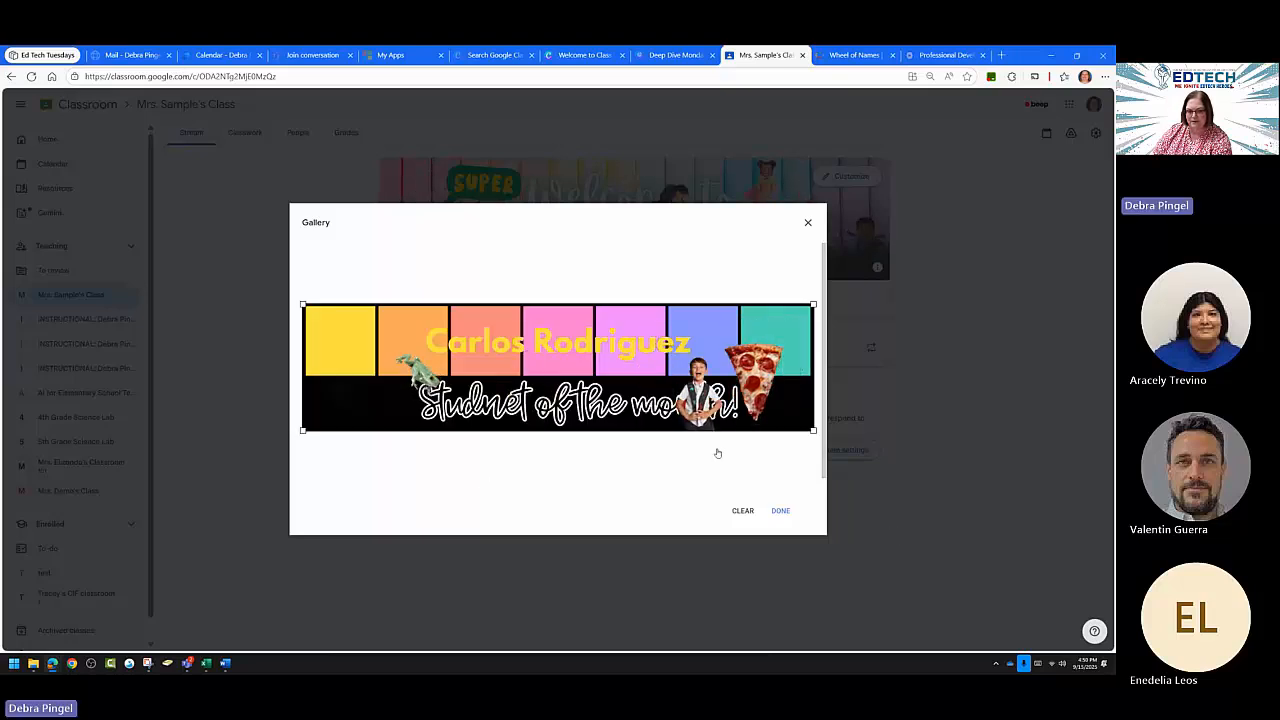
Accept the banner crop, save the new header, and go to the Deep Dive Monday slides.
left_click(780, 511)
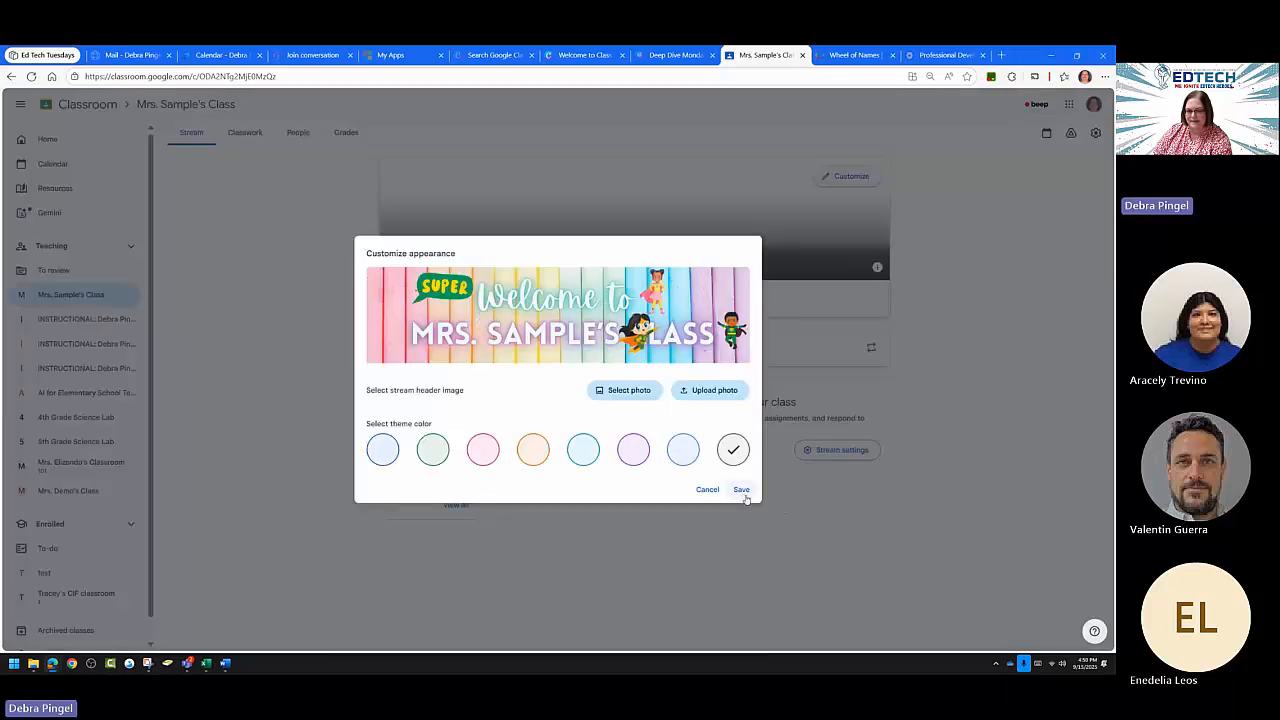
left_click(740, 490)
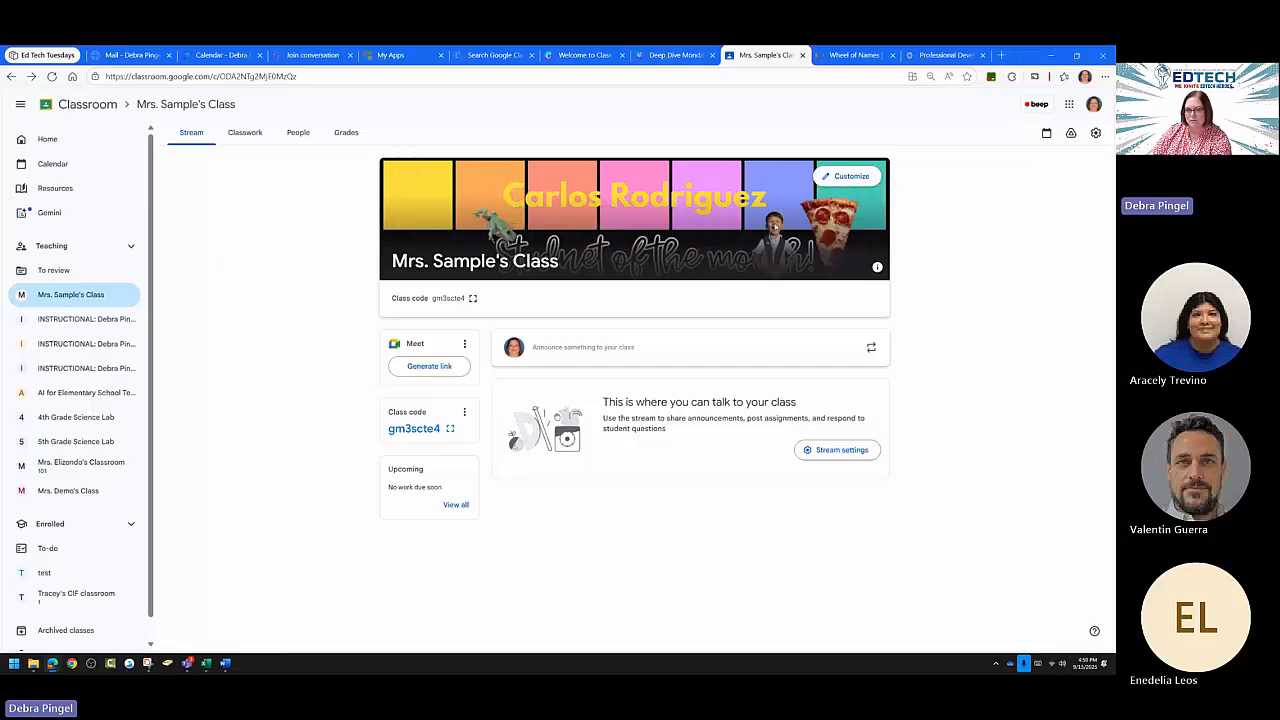
left_click(670, 56)
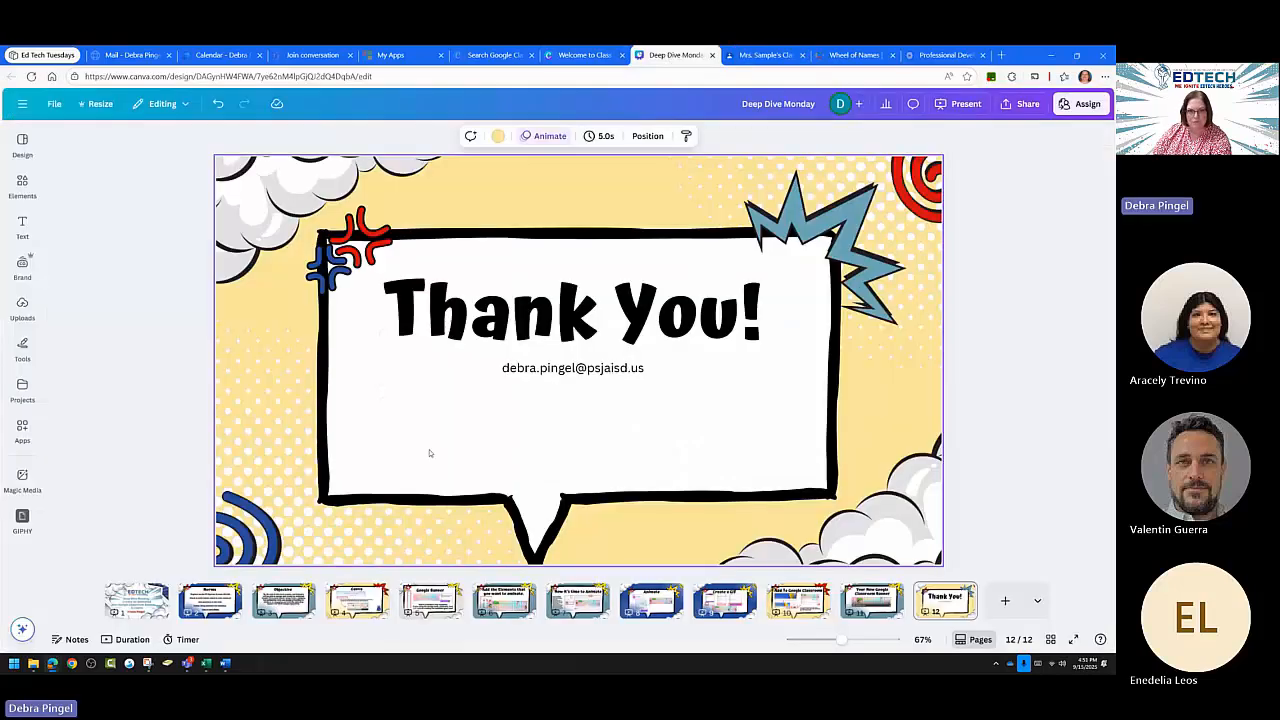
In the Student of the month banner, select the boy and edit his motion path animation.
left_click(582, 55)
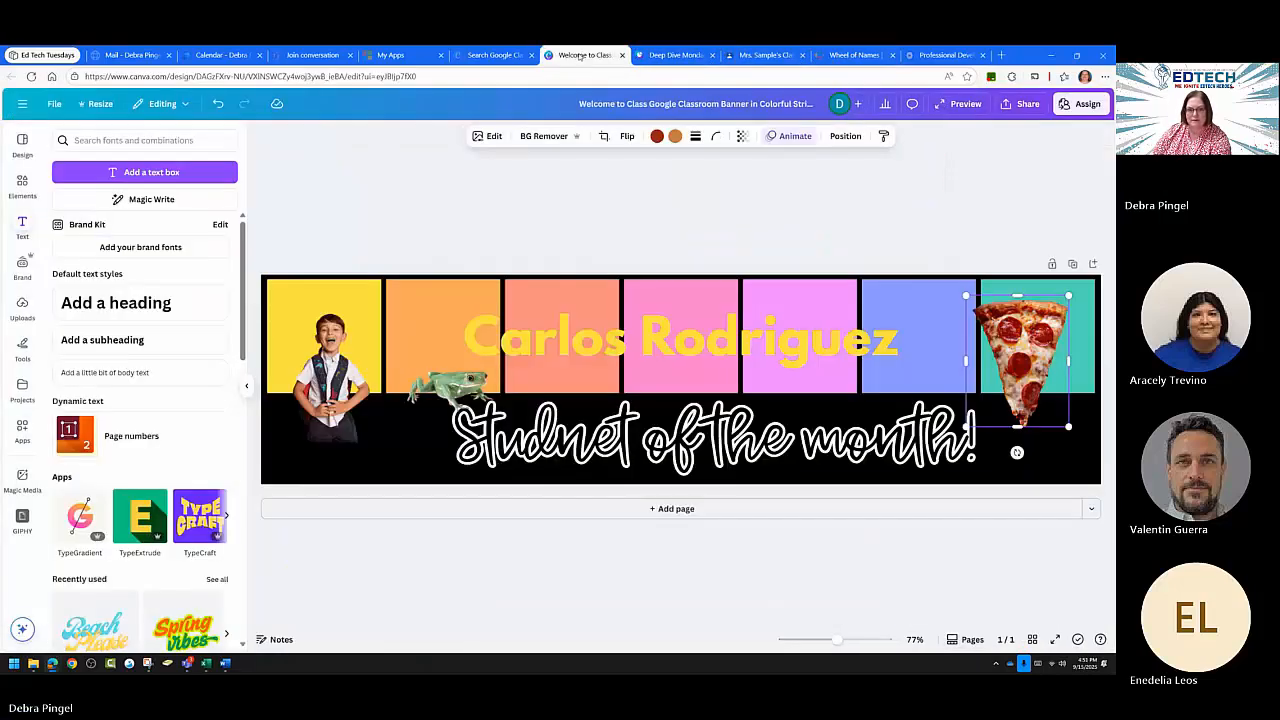
left_click(316, 392)
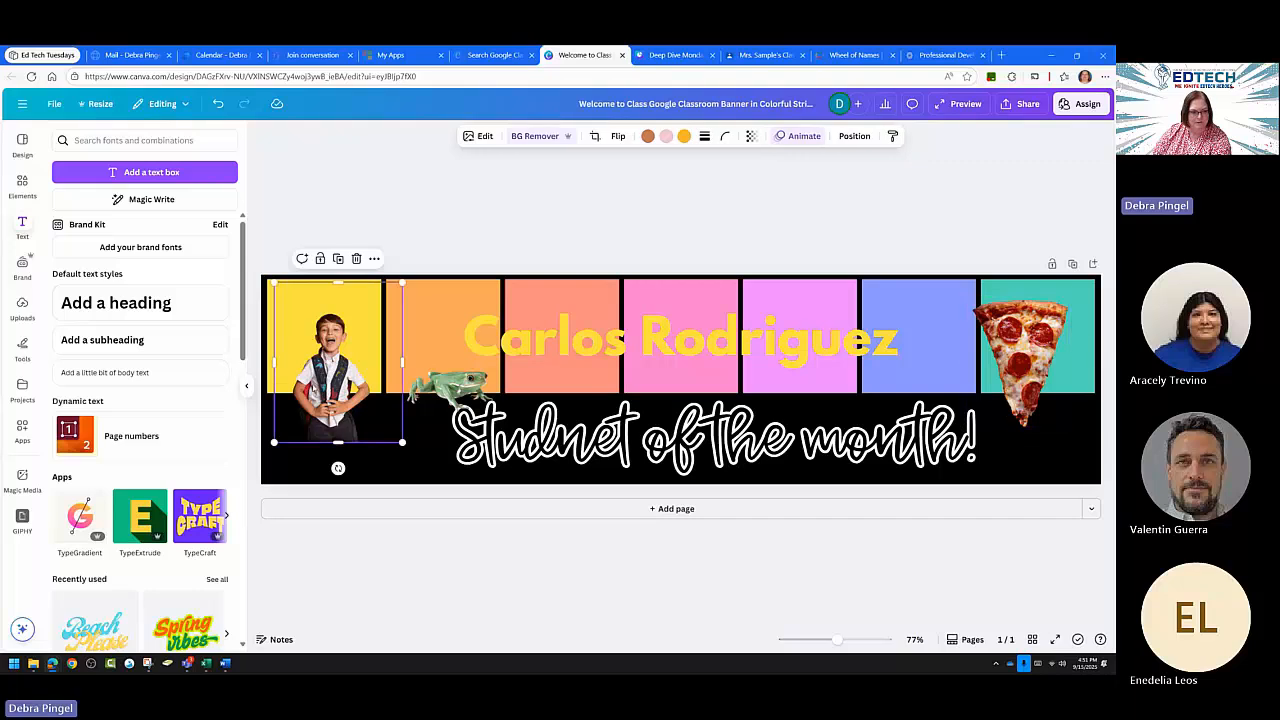
left_click(797, 136)
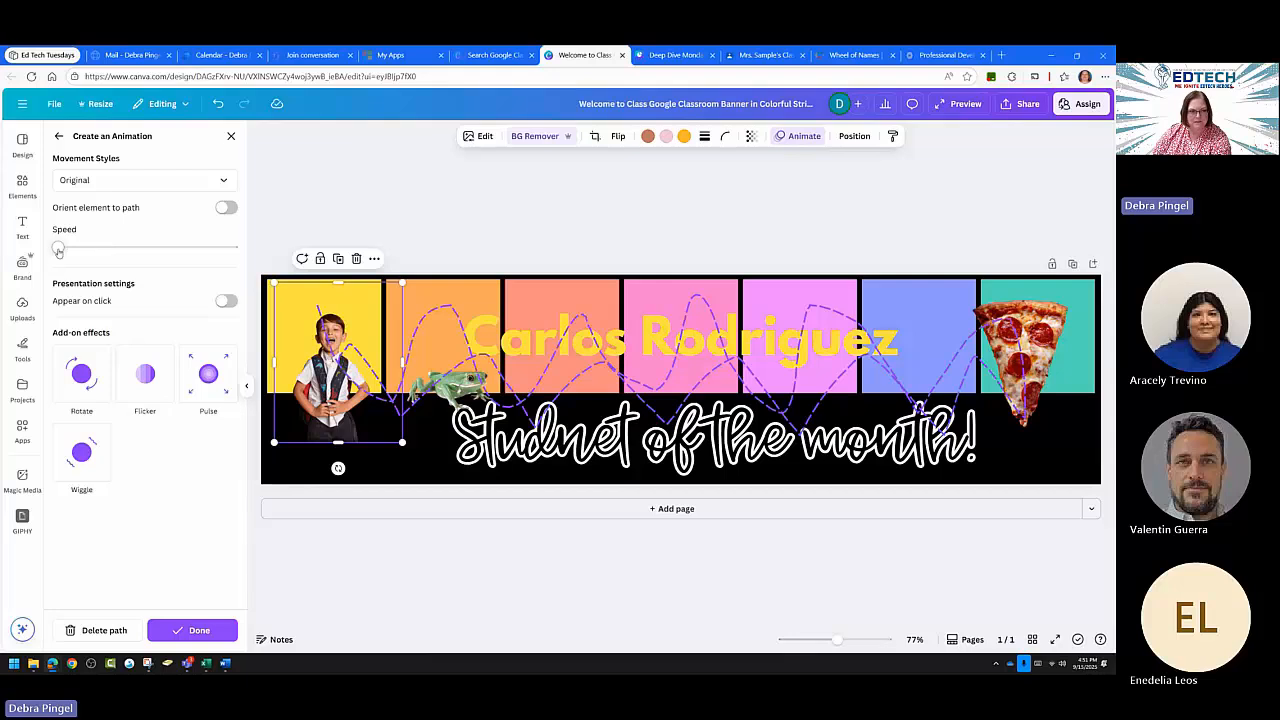
Adjust the Speed of the boy's motion path, then return to the Google Classroom page.
mouse_move(58, 248)
left_mouse_down()
mouse_move(106, 249)
mouse_move(52, 250)
left_mouse_up()
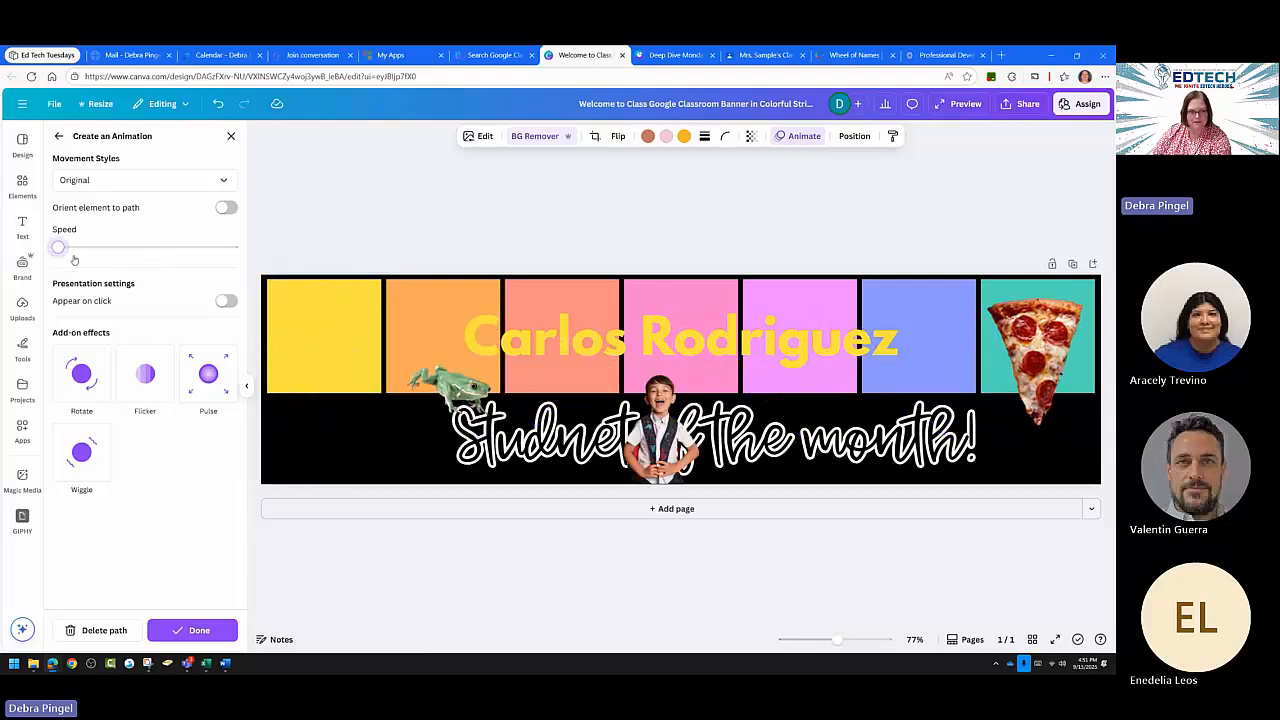
mouse_move(58, 248)
left_mouse_down()
mouse_move(235, 255)
mouse_move(53, 257)
left_mouse_up()
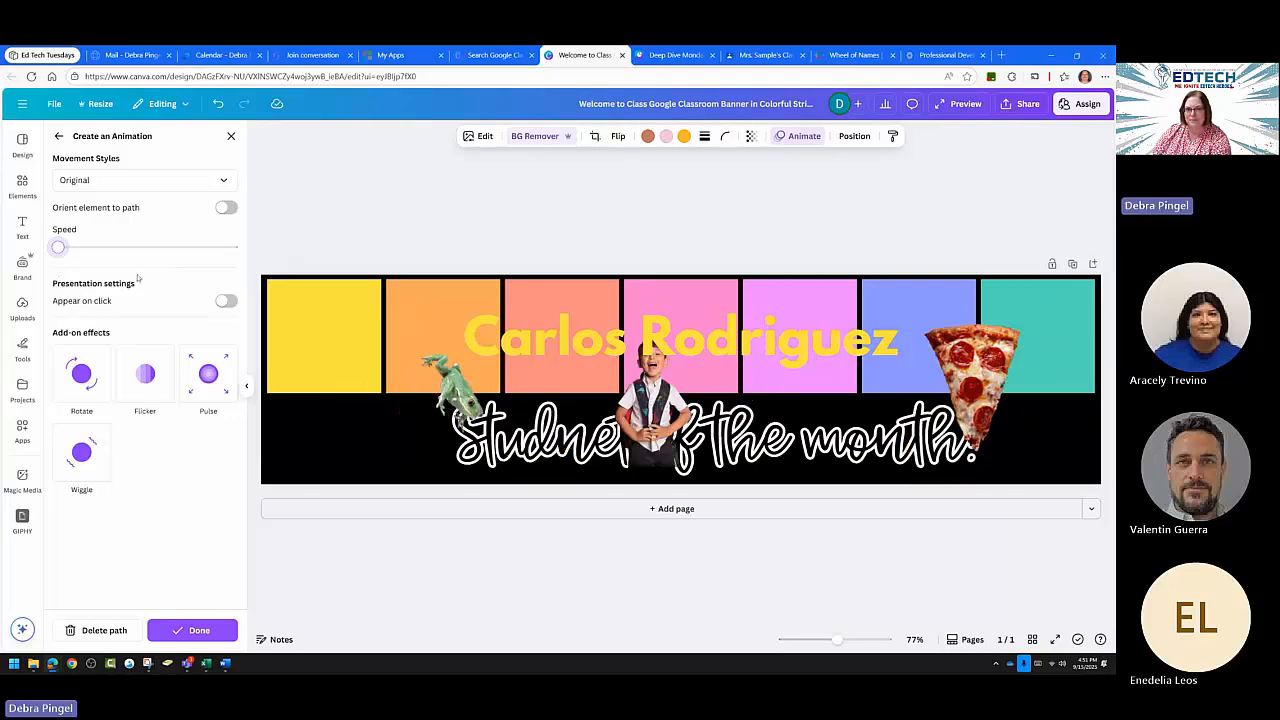
left_click(760, 56)
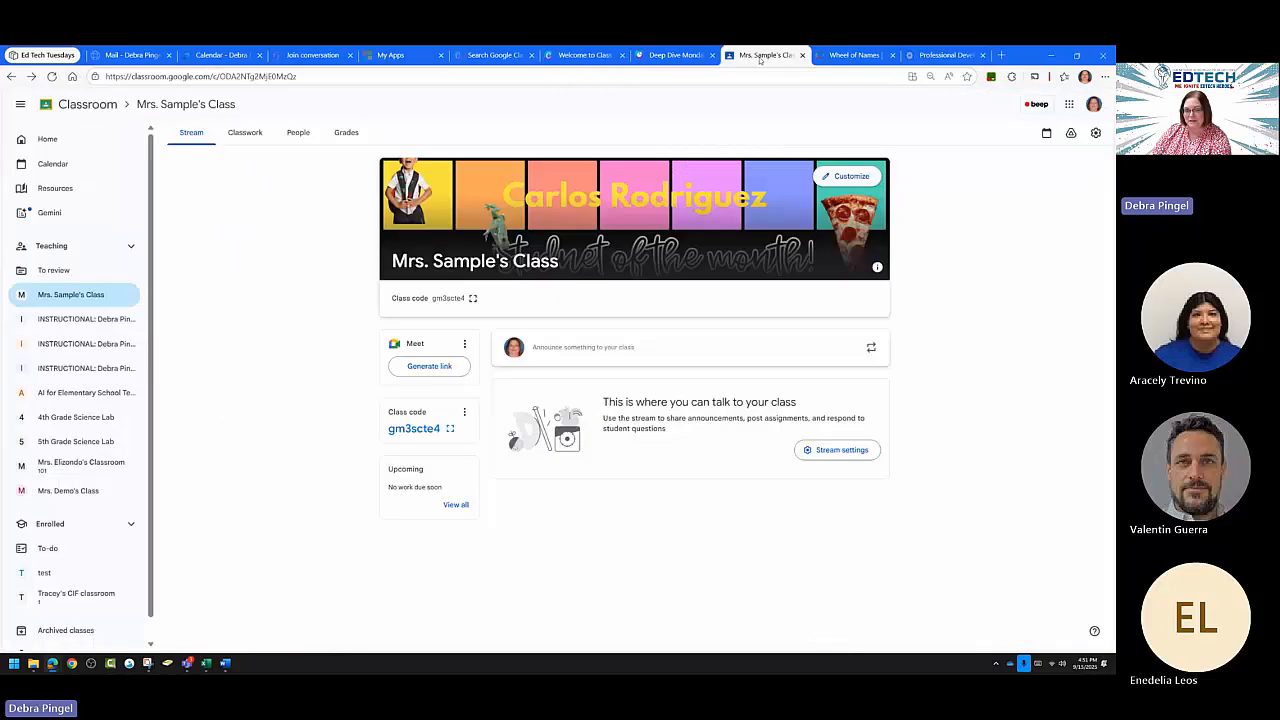